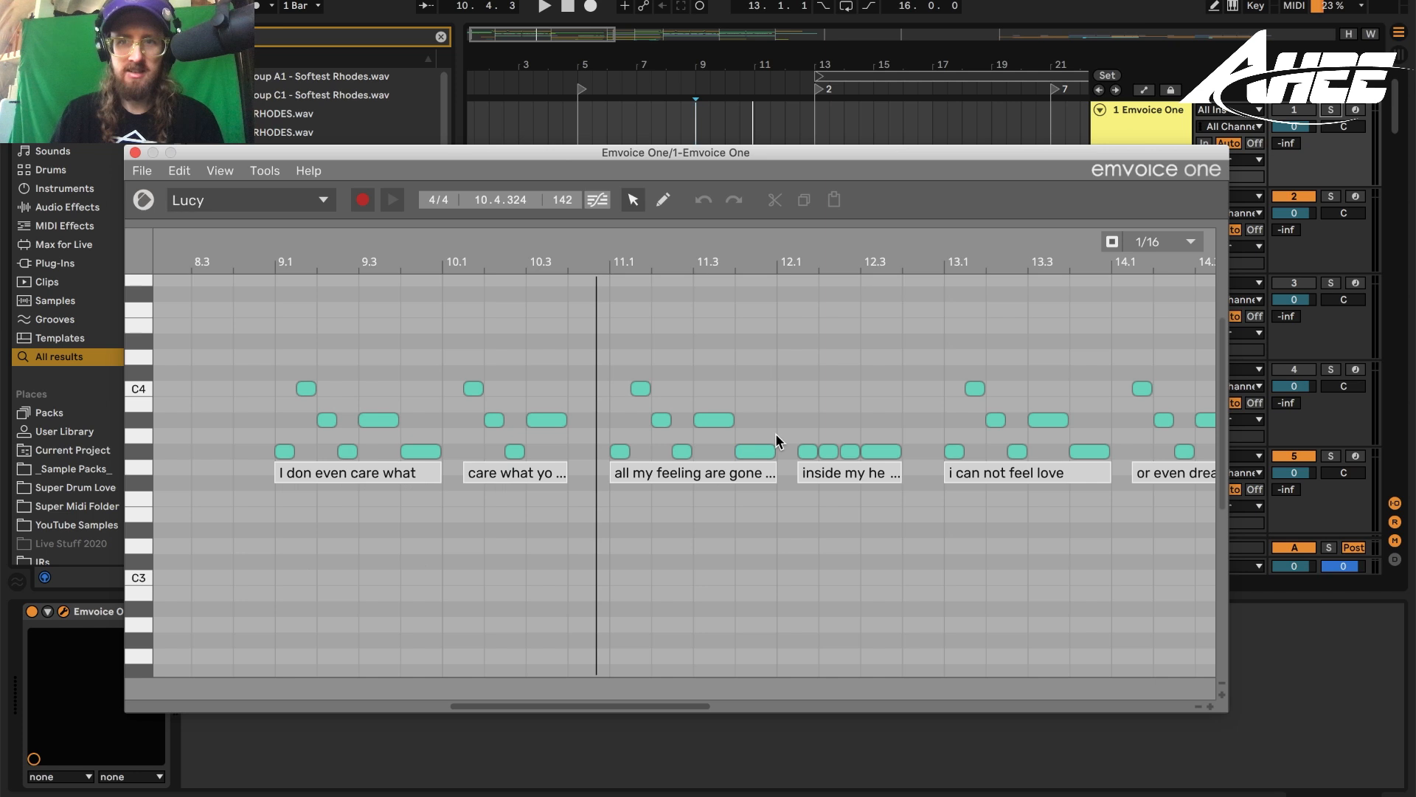
Play the Emvoice One lyric phrases, and switch to Firefox to read the "How does Emvoice work?" FAQ entry
{"action": "key", "text": "space"}
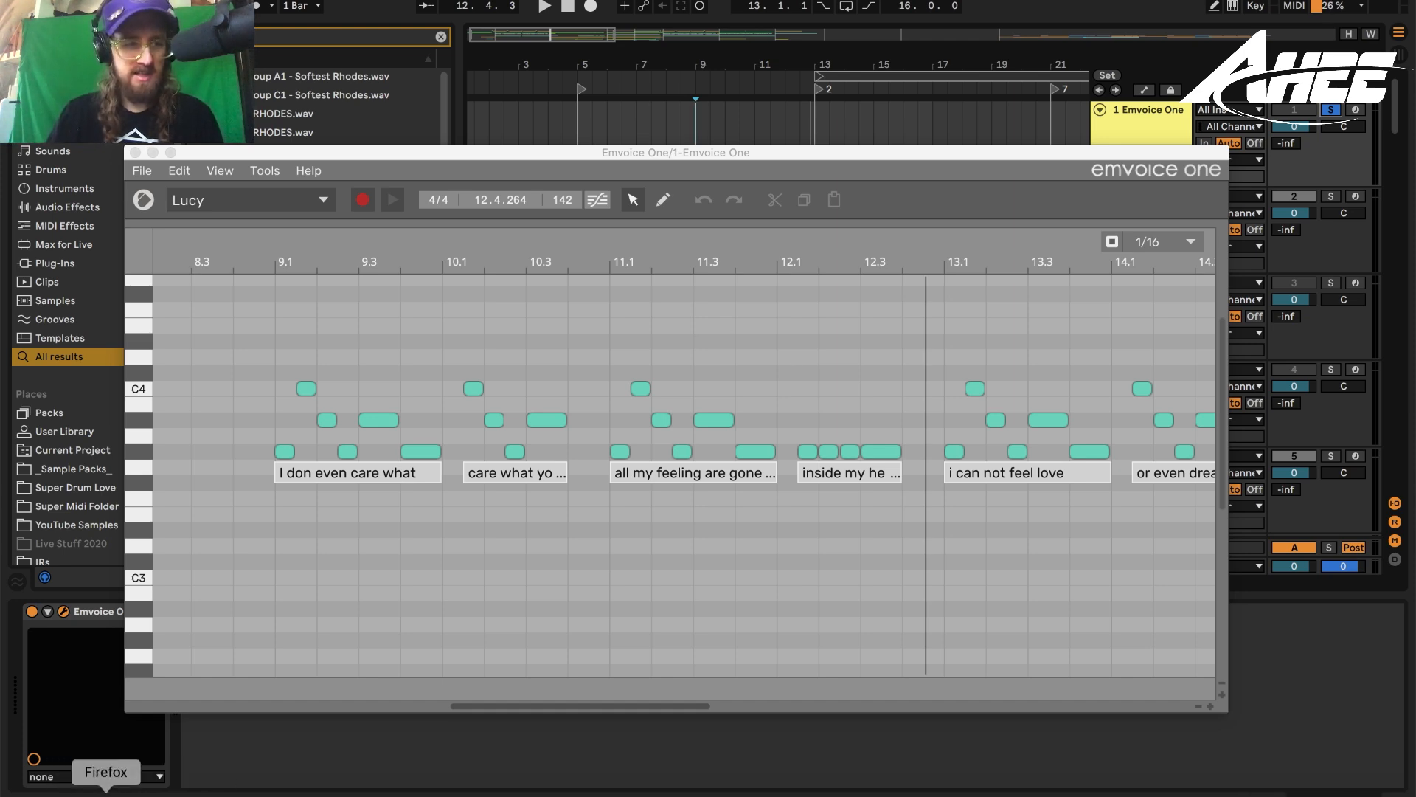
{"action": "left_click", "coordinate": [106, 793]}
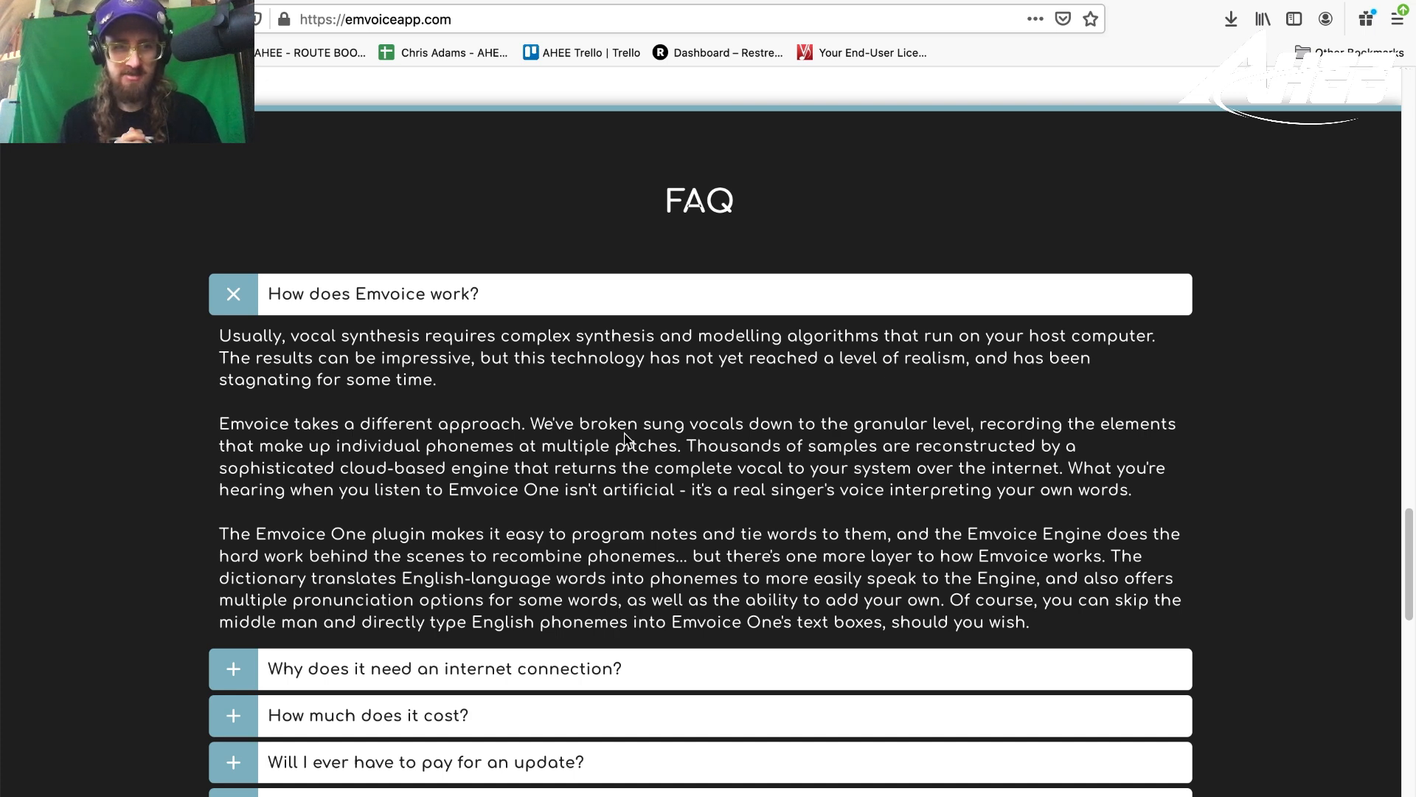
Switch back to Ableton Live and view the effect chains of the vocal tracks 9 and 10
{"action": "key", "text": "super+Tab"}
{"action": "left_click", "coordinate": [596, 452]}
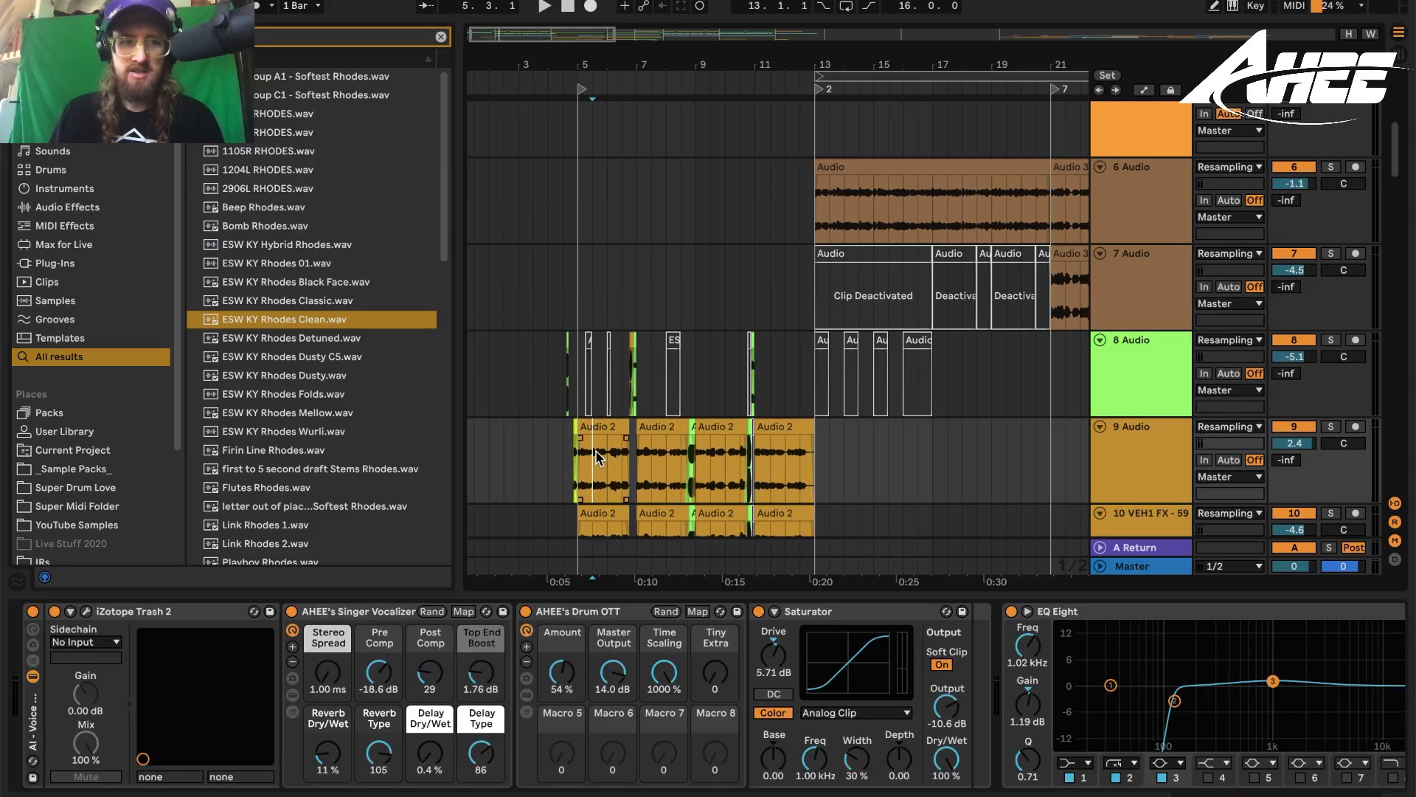
{"action": "scroll", "coordinate": [599, 475], "scroll_direction": "down", "scroll_amount": 2}
{"action": "left_click", "coordinate": [599, 499]}
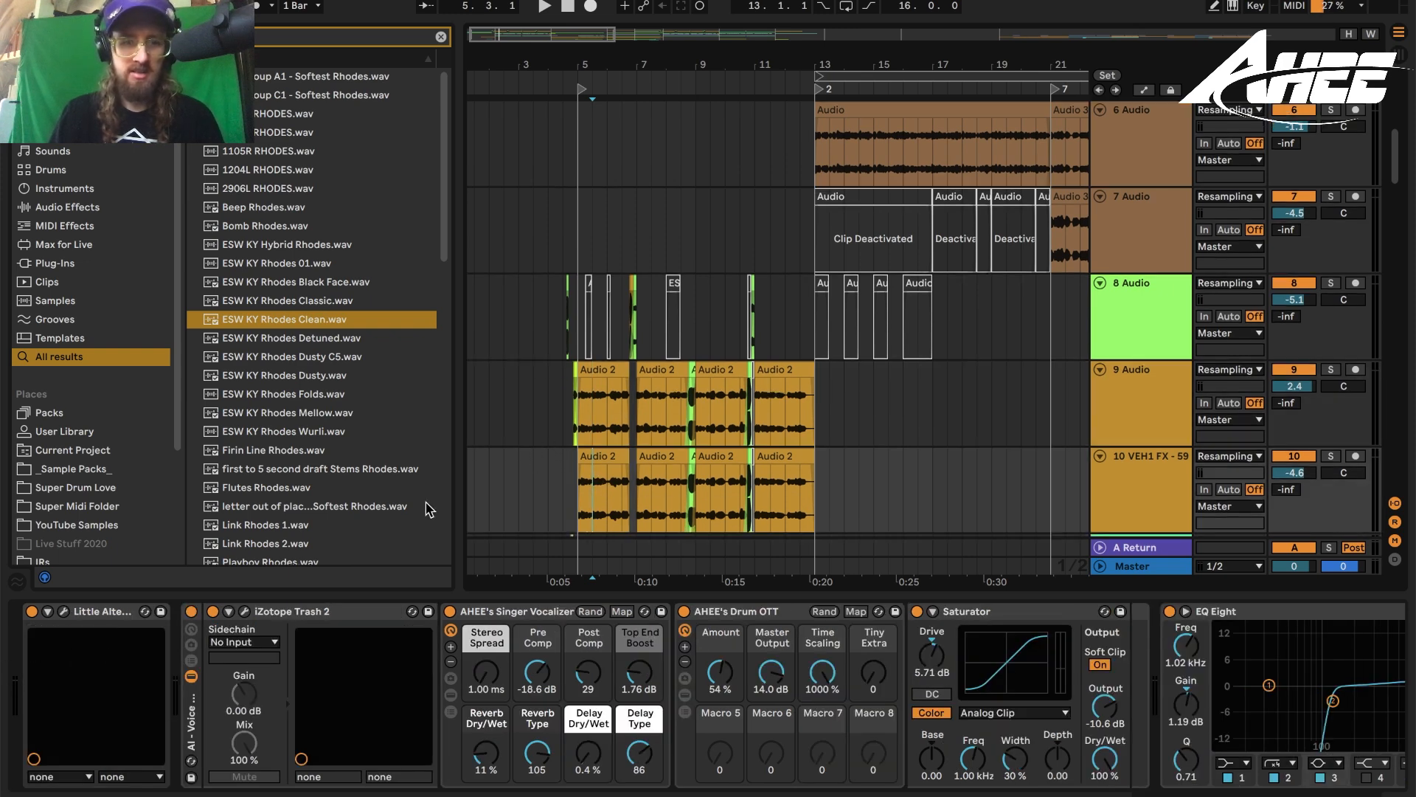
{"action": "left_click", "coordinate": [548, 402]}
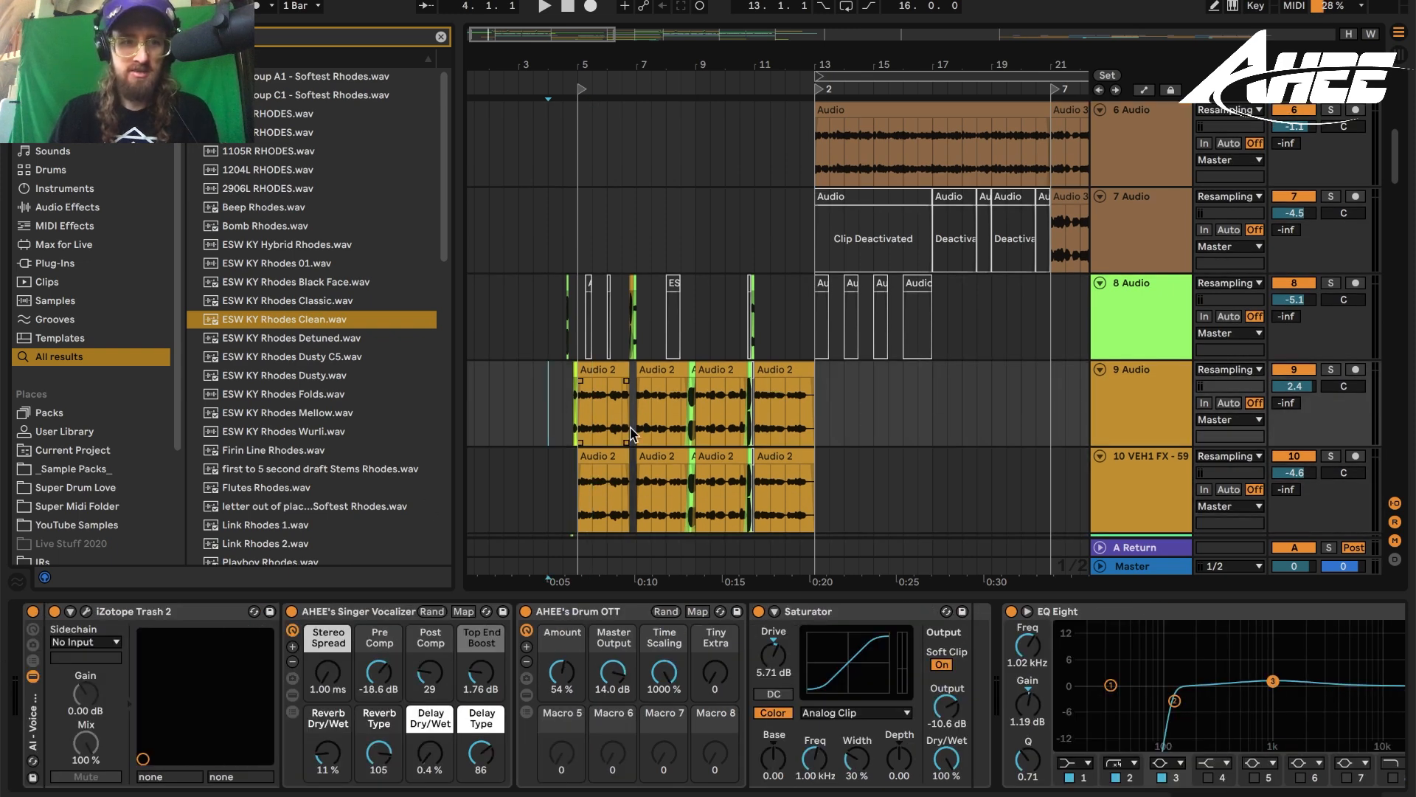
Play the arrangement from bar 3 and follow the processed vocal clips on tracks 9 and 10 up to bar 13
{"action": "left_click", "coordinate": [518, 413]}
{"action": "key", "text": "space"}
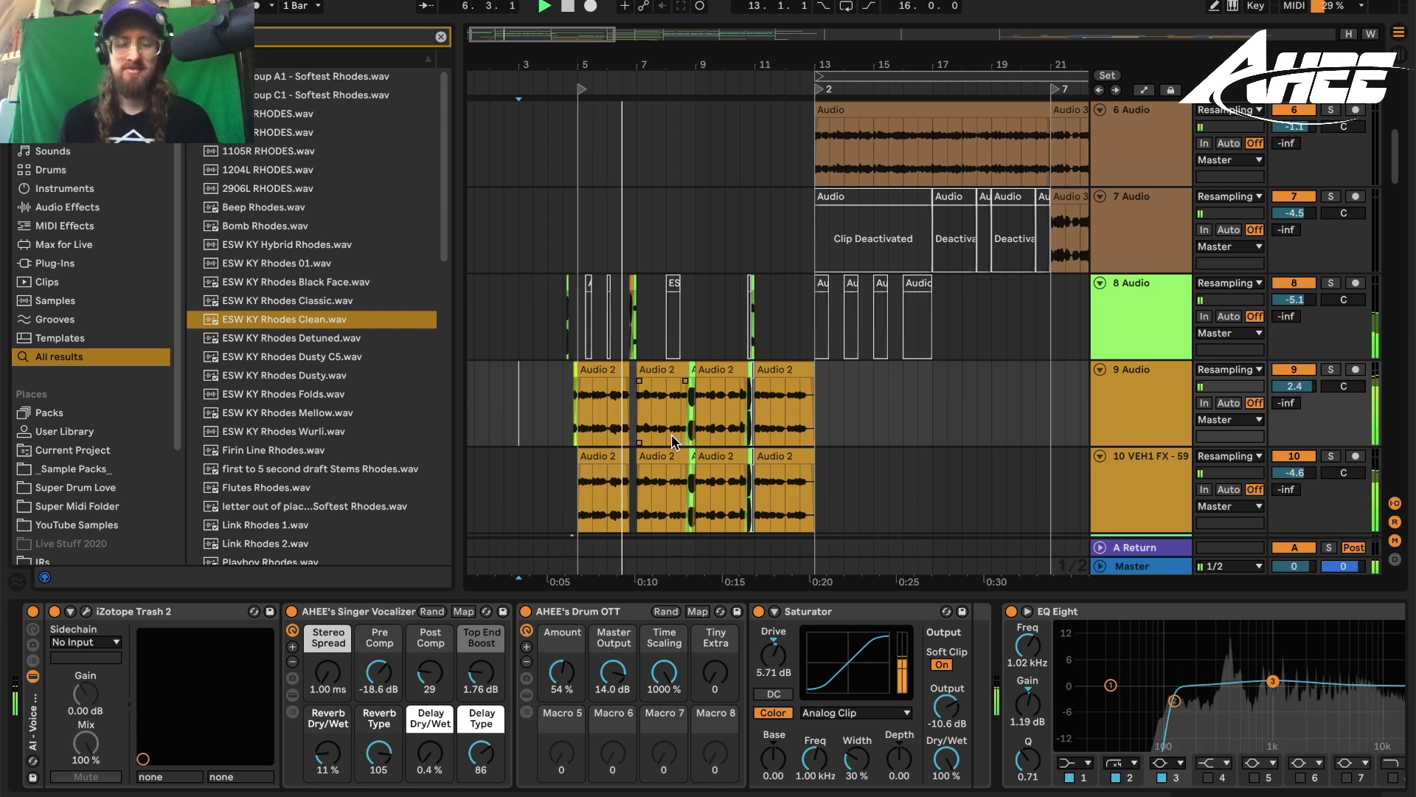
{"action": "scroll", "coordinate": [672, 435], "scroll_direction": "right", "scroll_amount": 2}
{"action": "scroll", "coordinate": [672, 435], "scroll_direction": "down", "scroll_amount": 1}
{"action": "scroll", "coordinate": [671, 435], "scroll_direction": "right", "scroll_amount": 1}
{"action": "scroll", "coordinate": [671, 435], "scroll_direction": "down", "scroll_amount": 1}
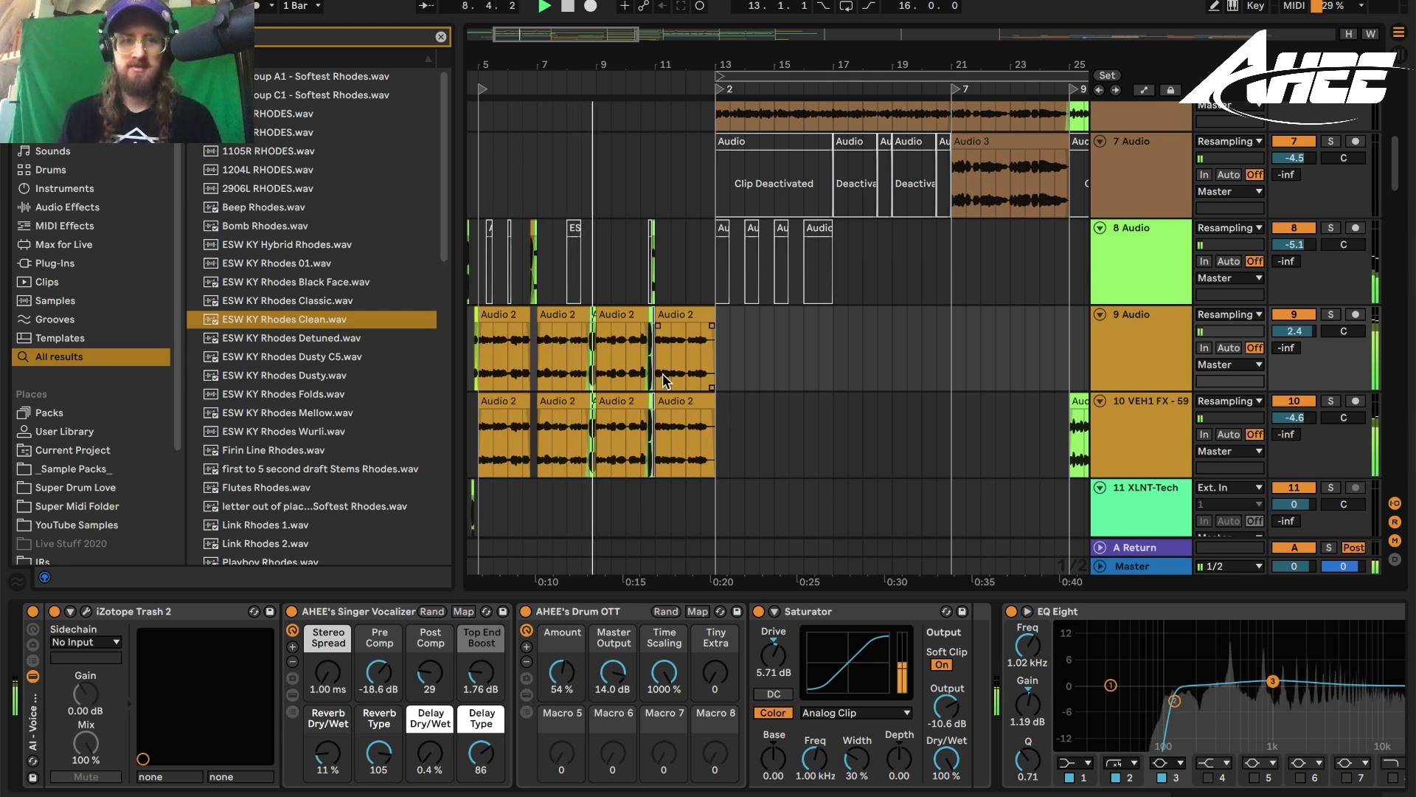
{"action": "scroll", "coordinate": [665, 377], "scroll_direction": "down", "scroll_amount": 1}
{"action": "scroll", "coordinate": [665, 378], "scroll_direction": "right", "scroll_amount": 2}
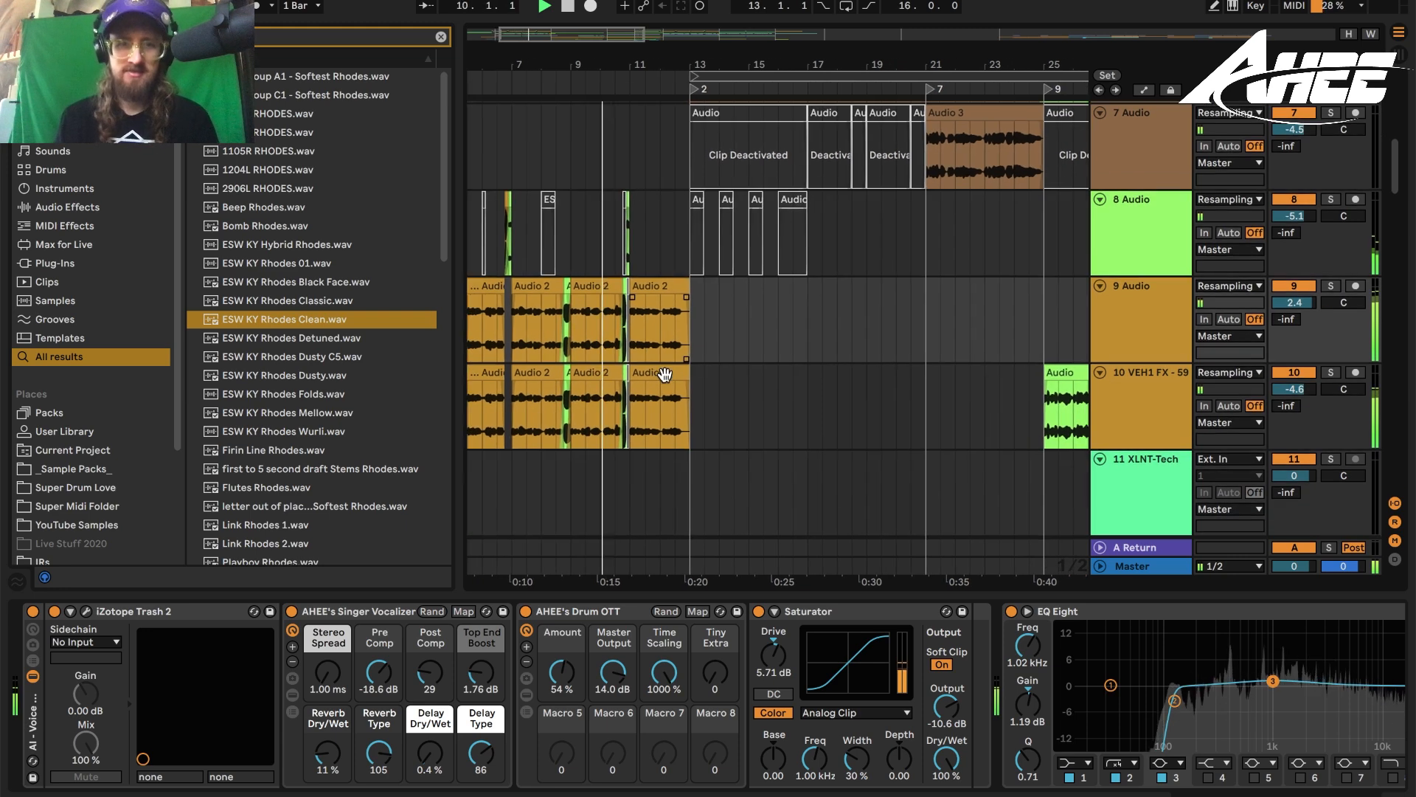
{"action": "scroll", "coordinate": [733, 352], "scroll_direction": "up", "scroll_amount": 3}
{"action": "scroll", "coordinate": [732, 352], "scroll_direction": "right", "scroll_amount": 2}
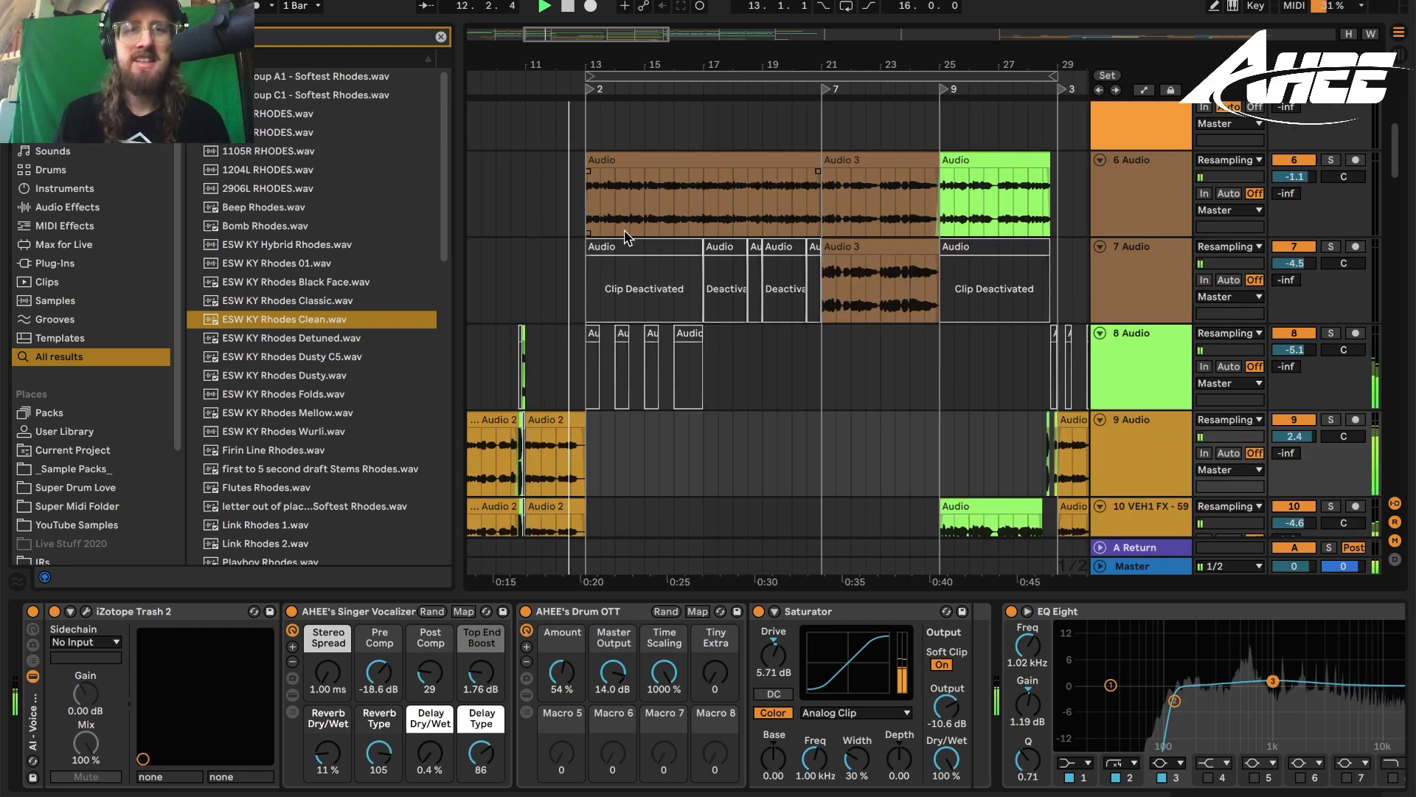
View the effect chain for the clip starting at bar 13 on track 6, and play the vocals from bar 21
{"action": "left_click", "coordinate": [622, 155]}
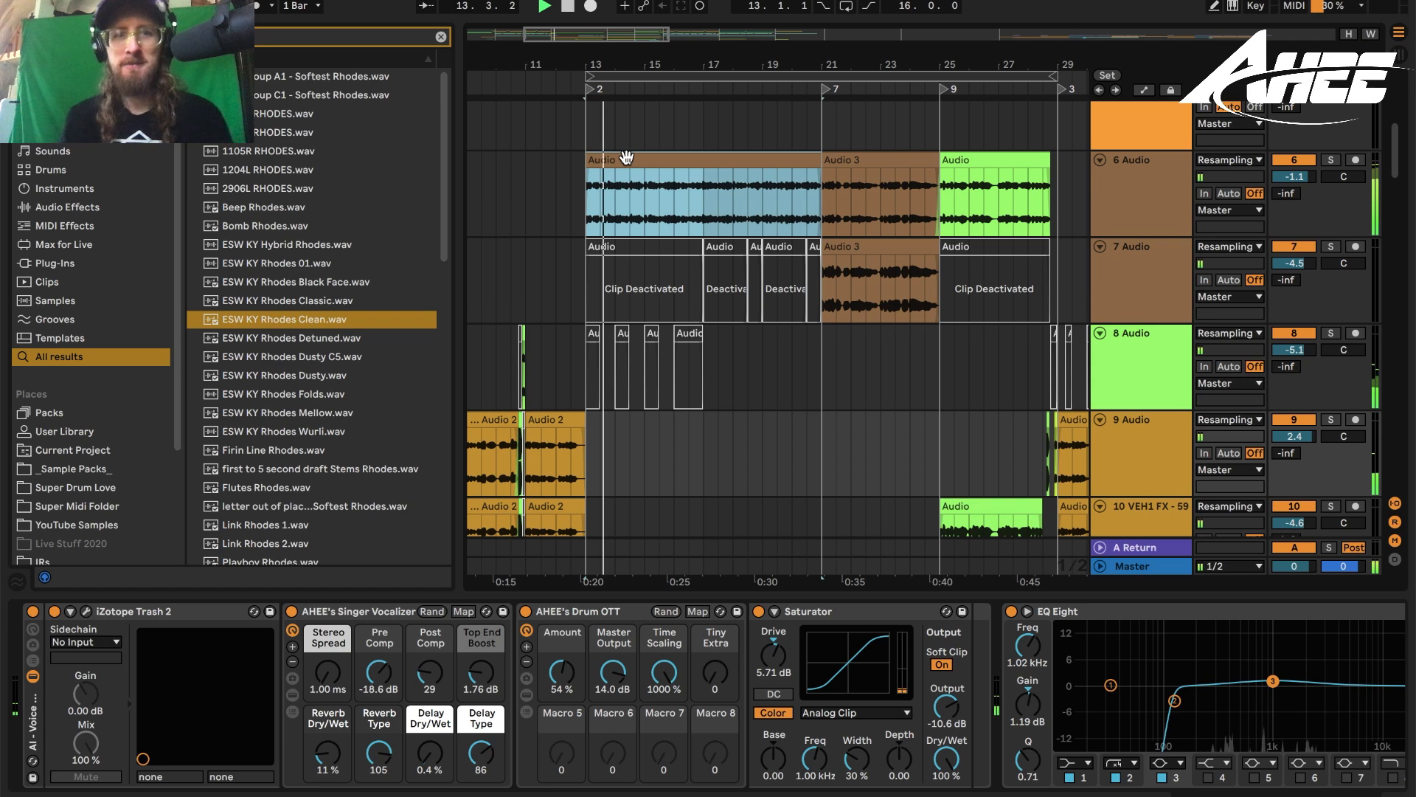
{"action": "scroll", "coordinate": [629, 167], "scroll_direction": "up", "scroll_amount": 2}
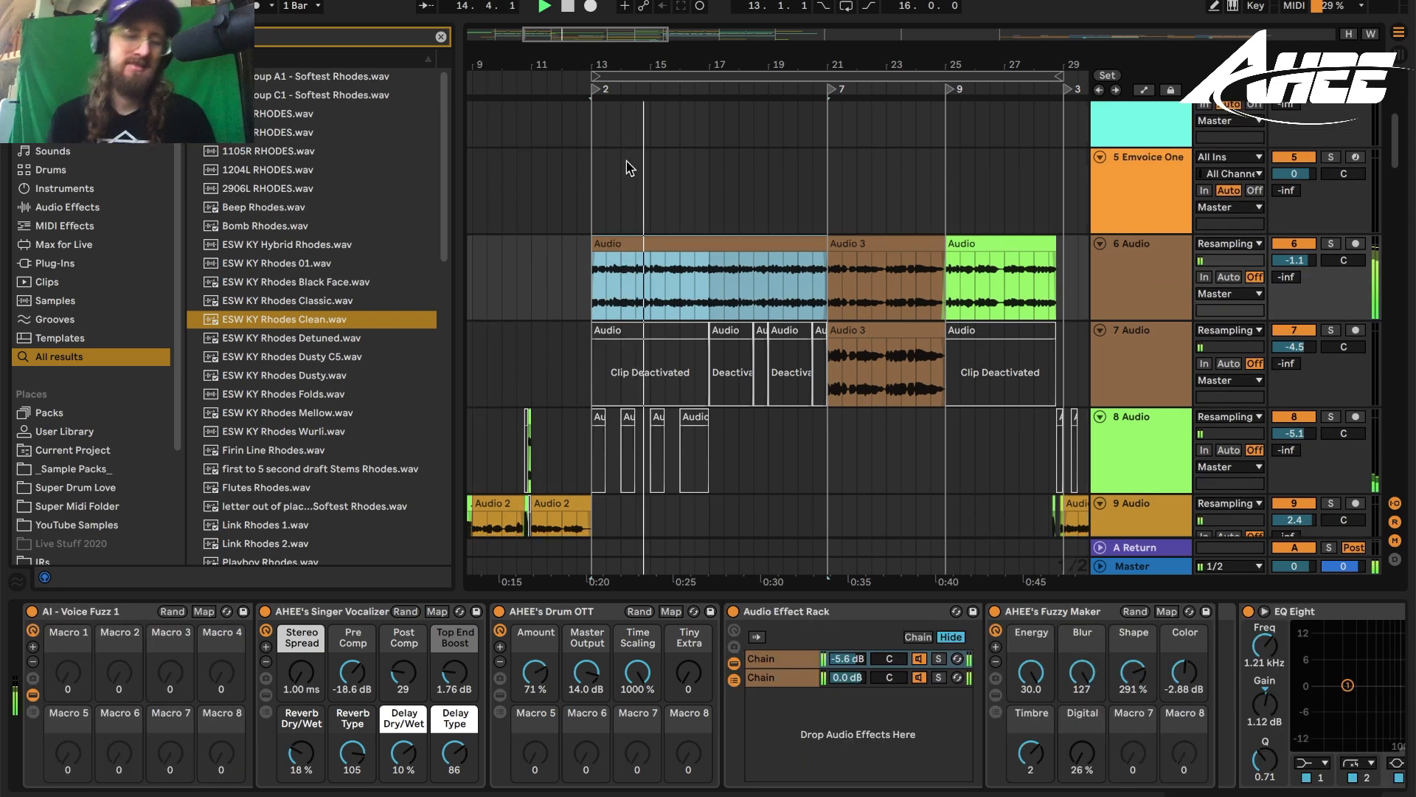
{"action": "scroll", "coordinate": [626, 157], "scroll_direction": "up", "scroll_amount": 1}
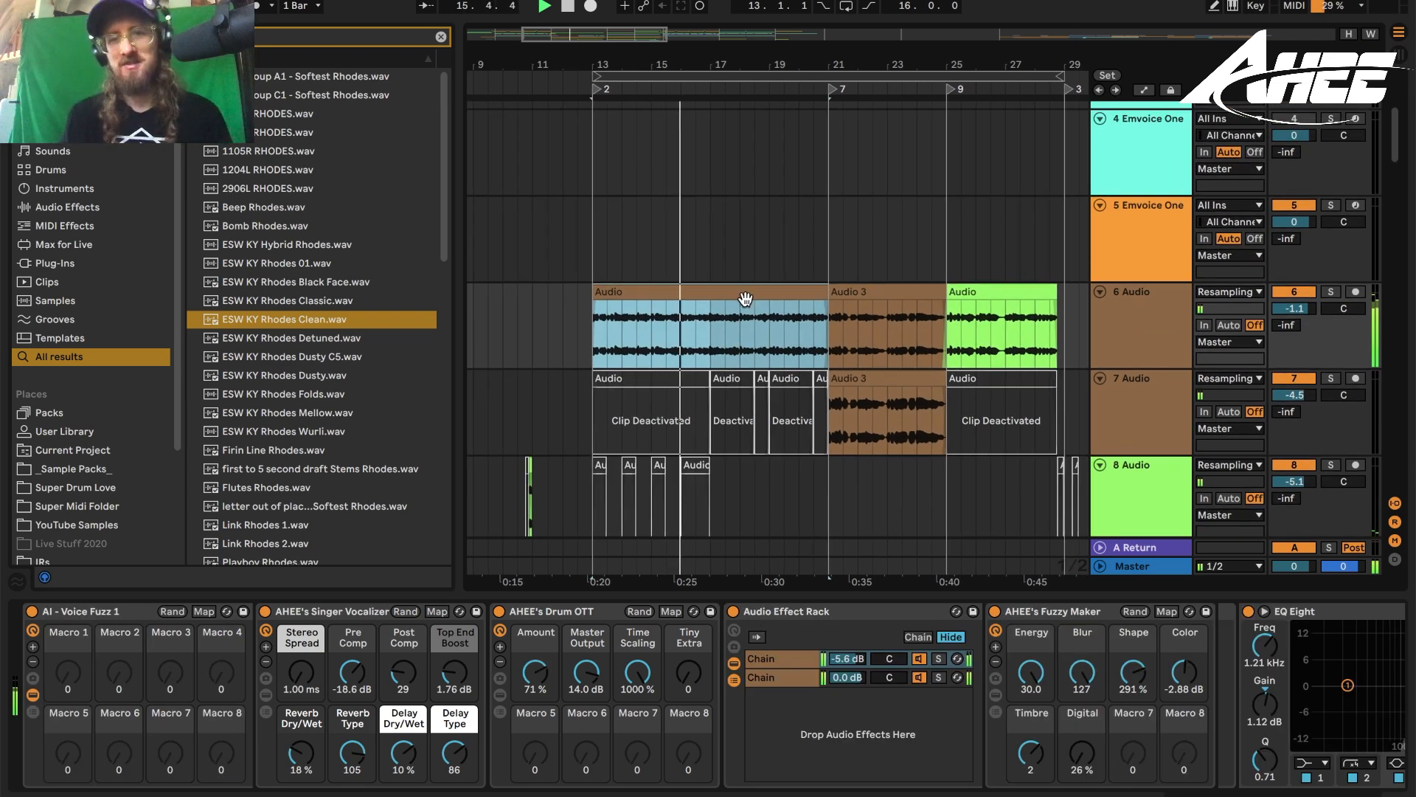
{"action": "key", "text": "minus"}
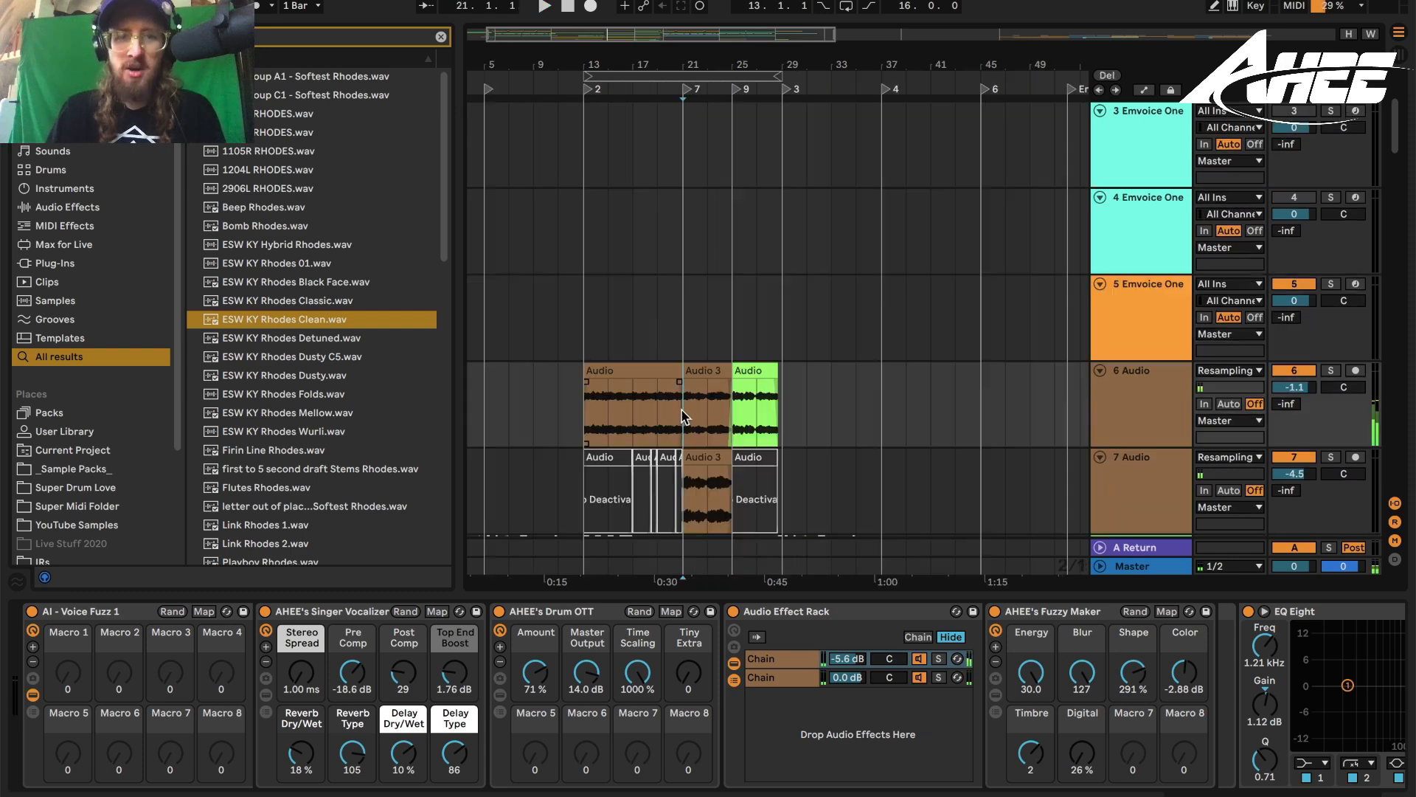
{"action": "left_click", "coordinate": [683, 417]}
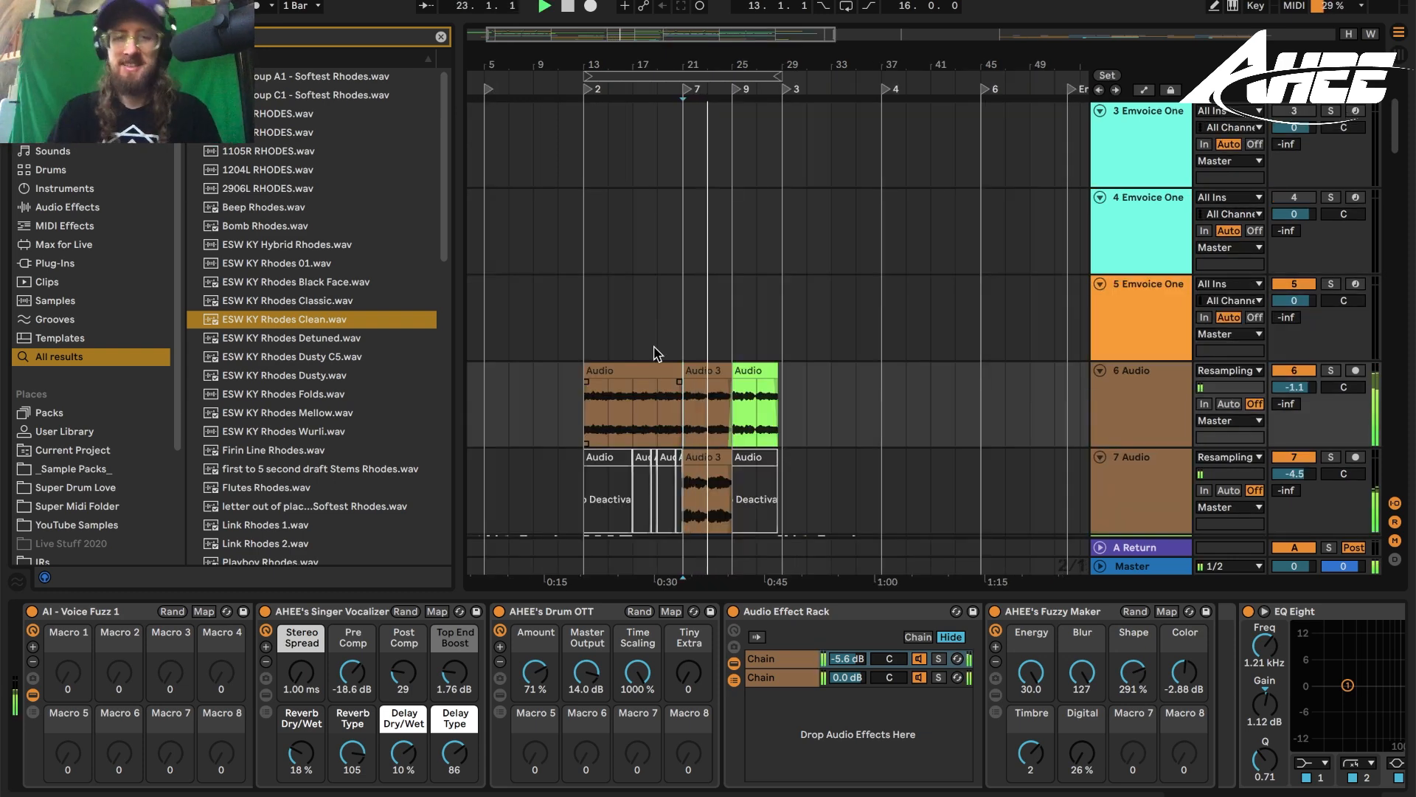
{"action": "scroll", "coordinate": [782, 217], "scroll_direction": "up", "scroll_amount": 2}
{"action": "scroll", "coordinate": [782, 218], "scroll_direction": "up", "scroll_amount": 1}
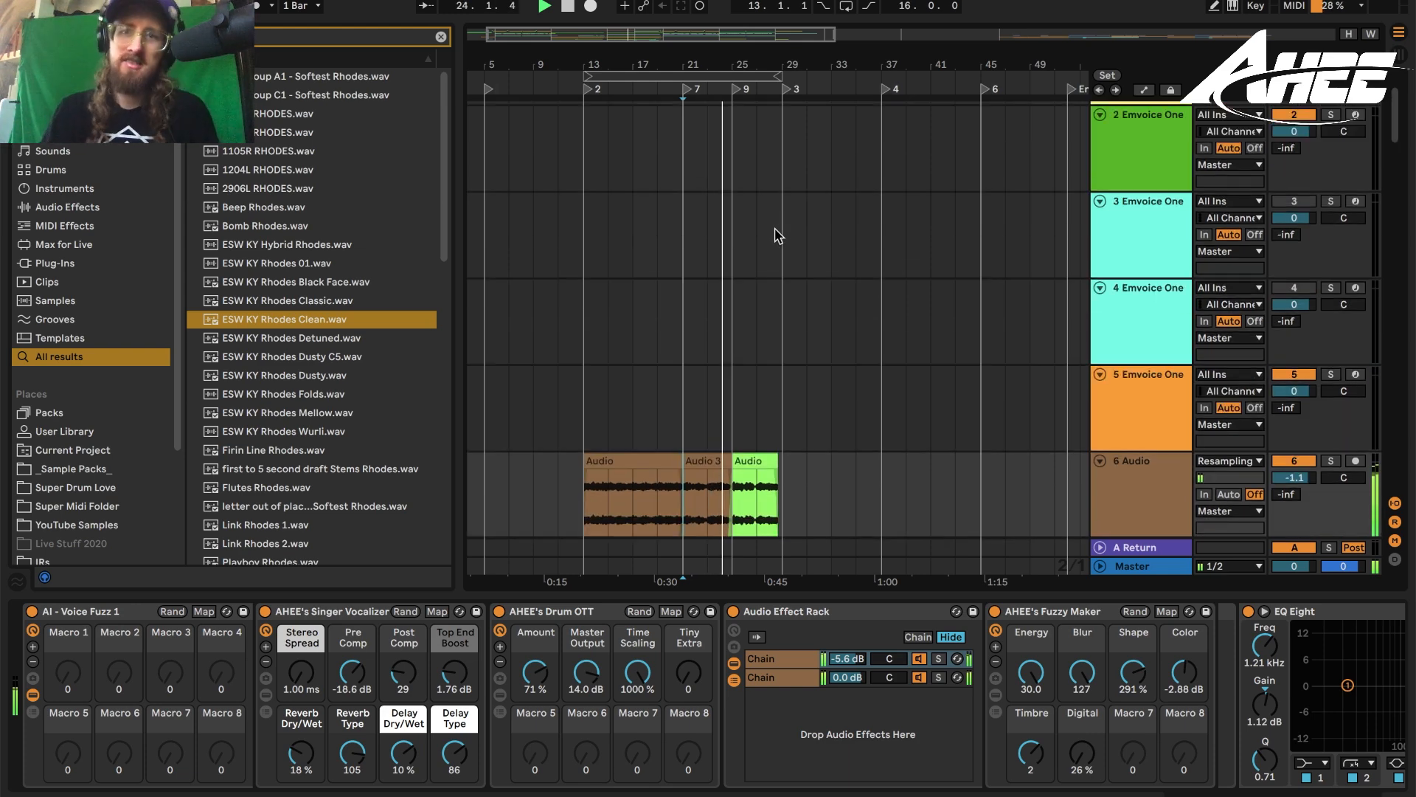
Open the Emvoice One editor on track 3 and listen to its two lyric phrases between bars 13 and 17
{"action": "left_click", "coordinate": [787, 256]}
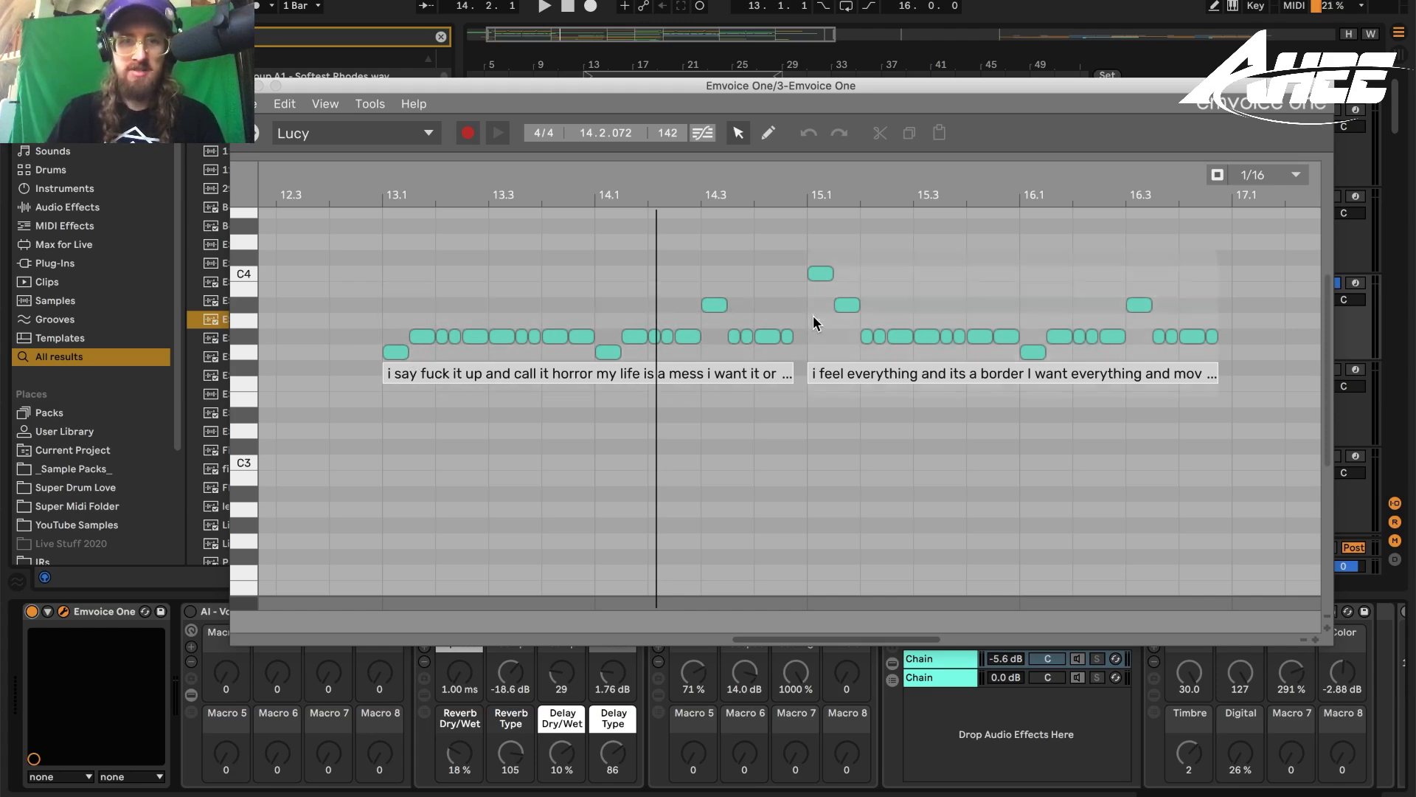
{"action": "key", "text": "space"}
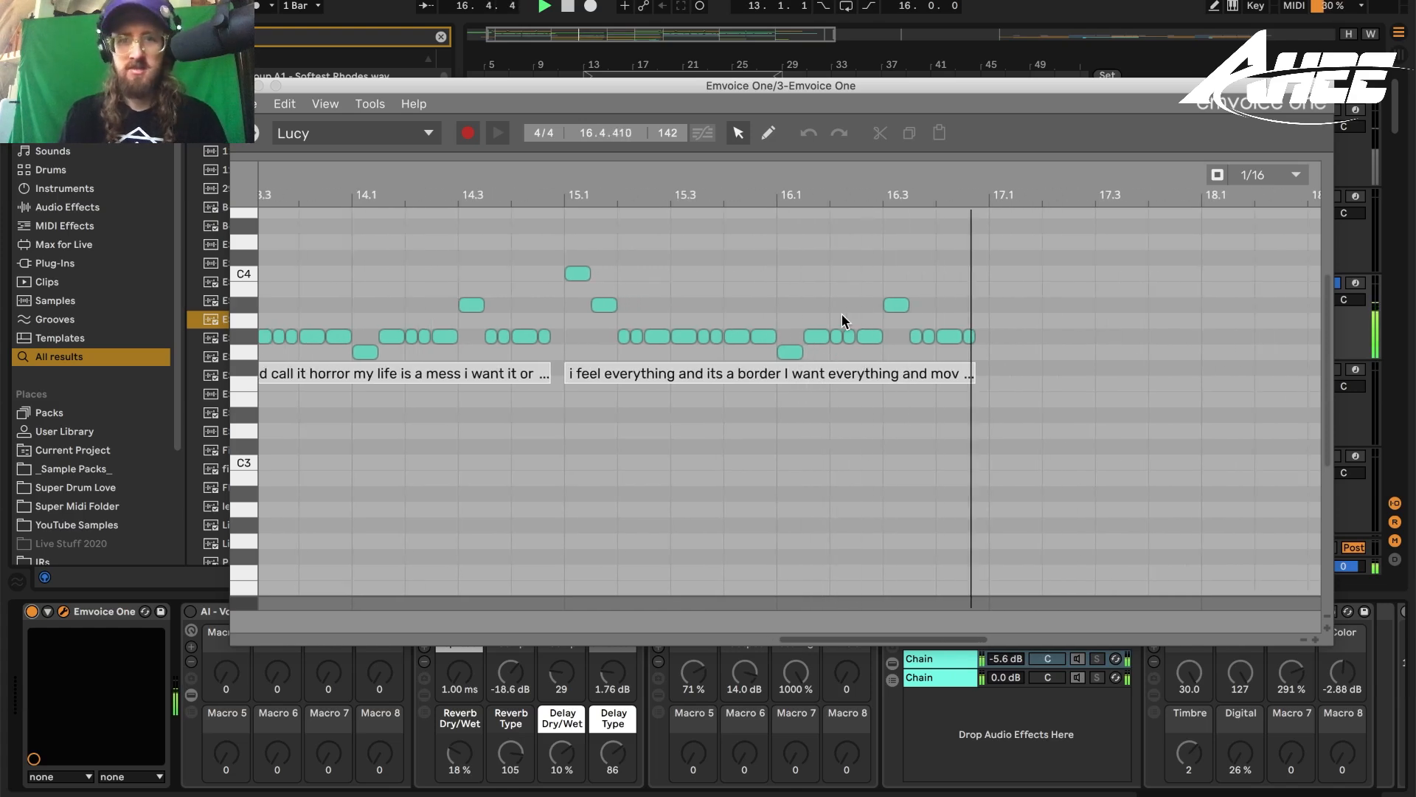
{"action": "key", "text": "space"}
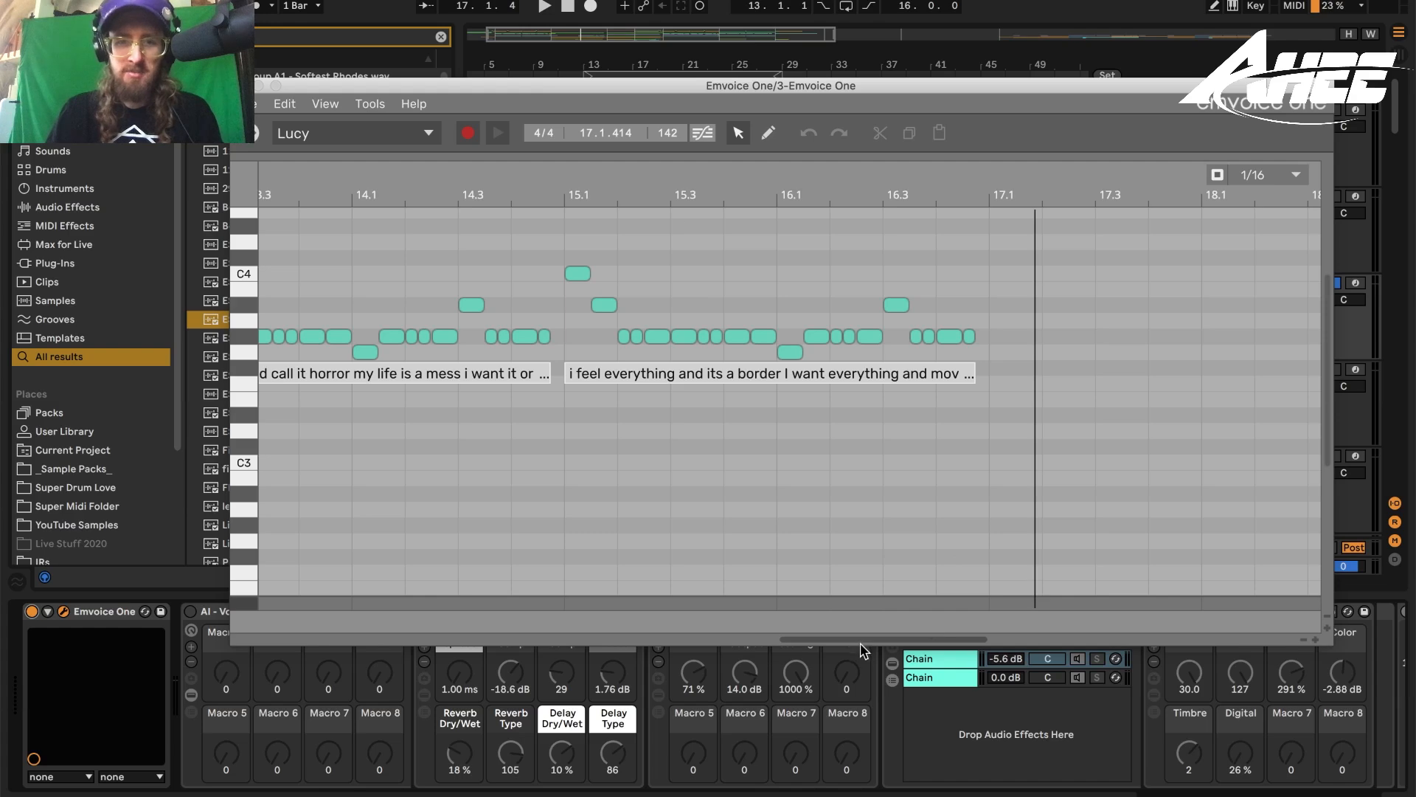
Close the track 3 Emvoice One editor and turn off the track's solo
{"action": "left_click_drag", "start_coordinate": [841, 647], "coordinate": [816, 645]}
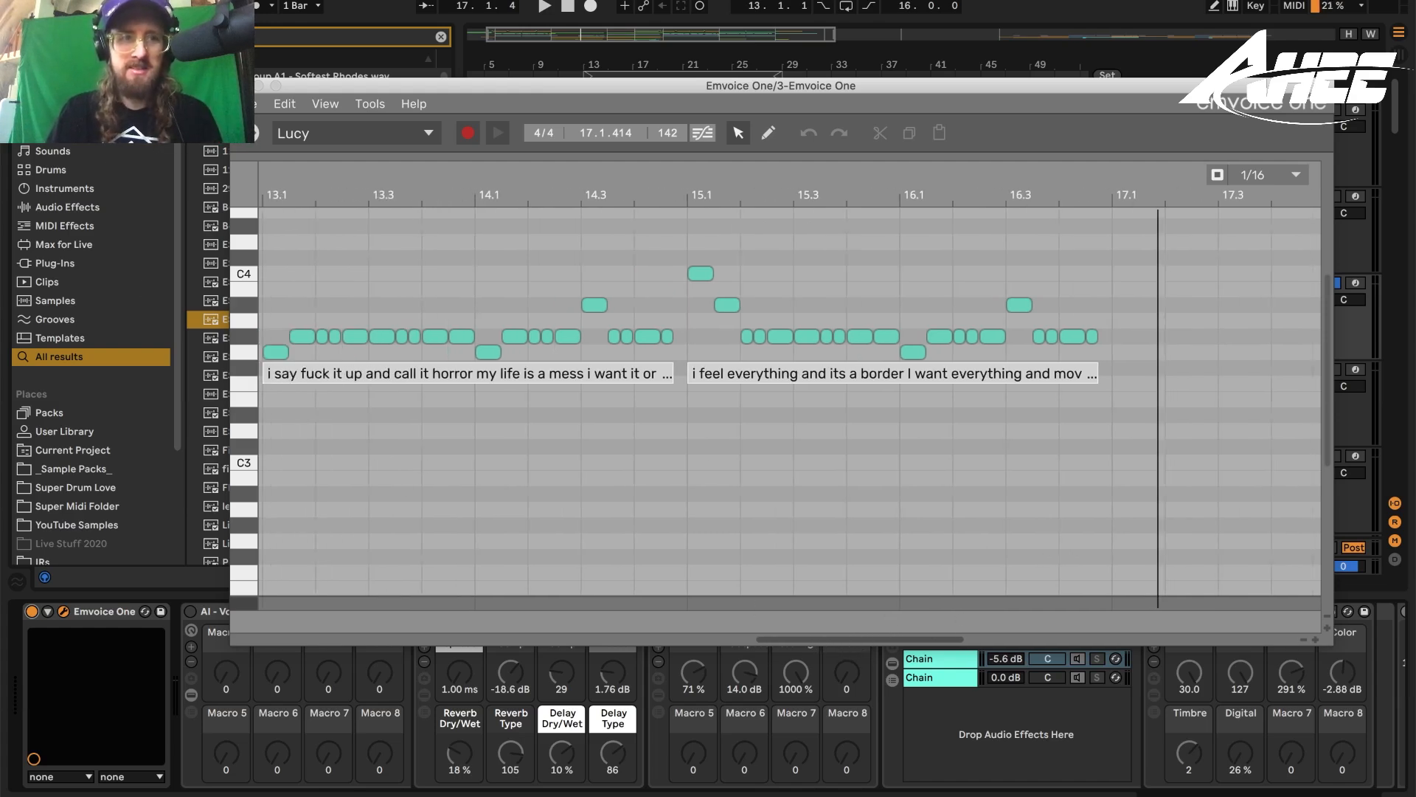
{"action": "left_click", "coordinate": [245, 86]}
{"action": "left_click", "coordinate": [1330, 286]}
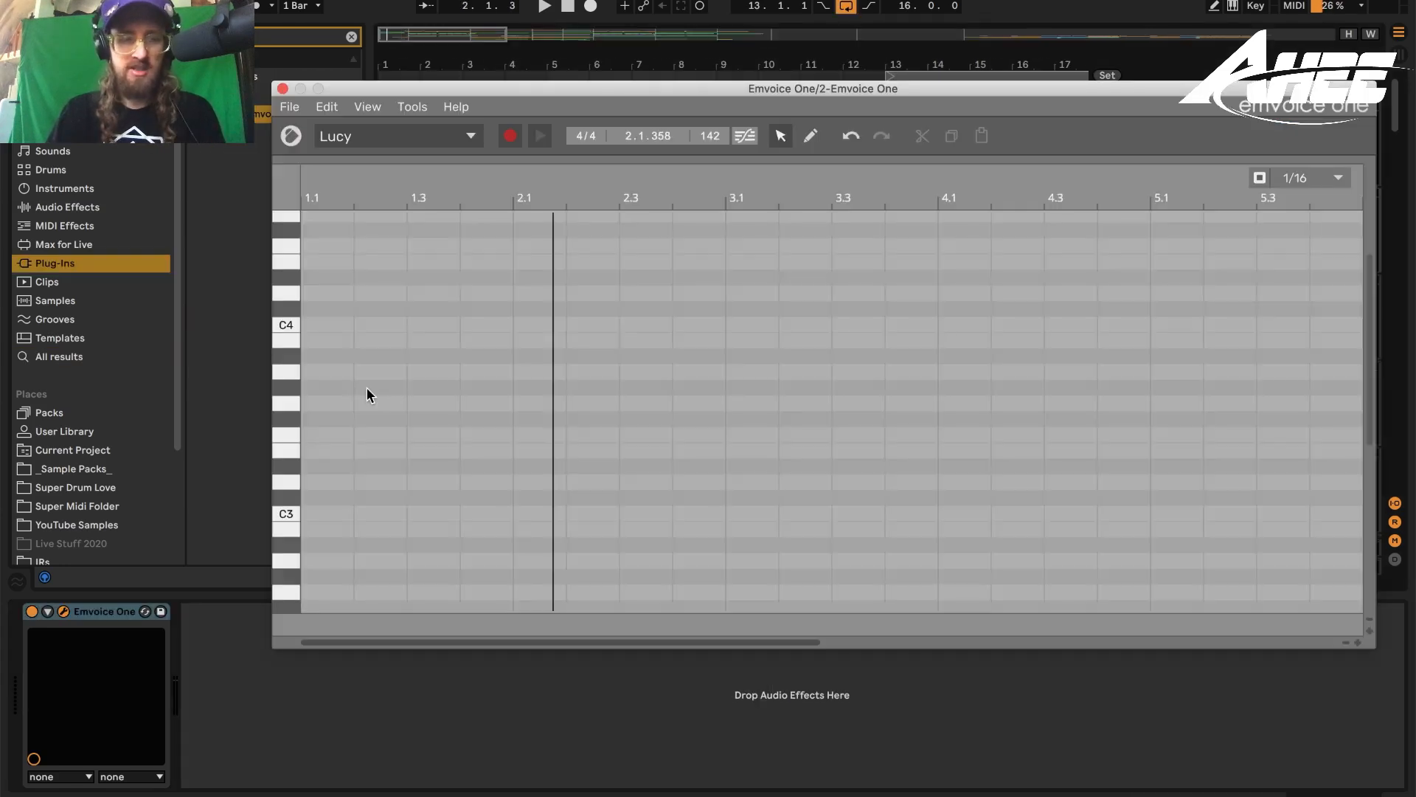
In the empty Emvoice One editor of track 2, draw four consecutive one-beat G#3 notes at 1.2, 1.3, 1.4 and 2.1
{"action": "double_click", "coordinate": [366, 388]}
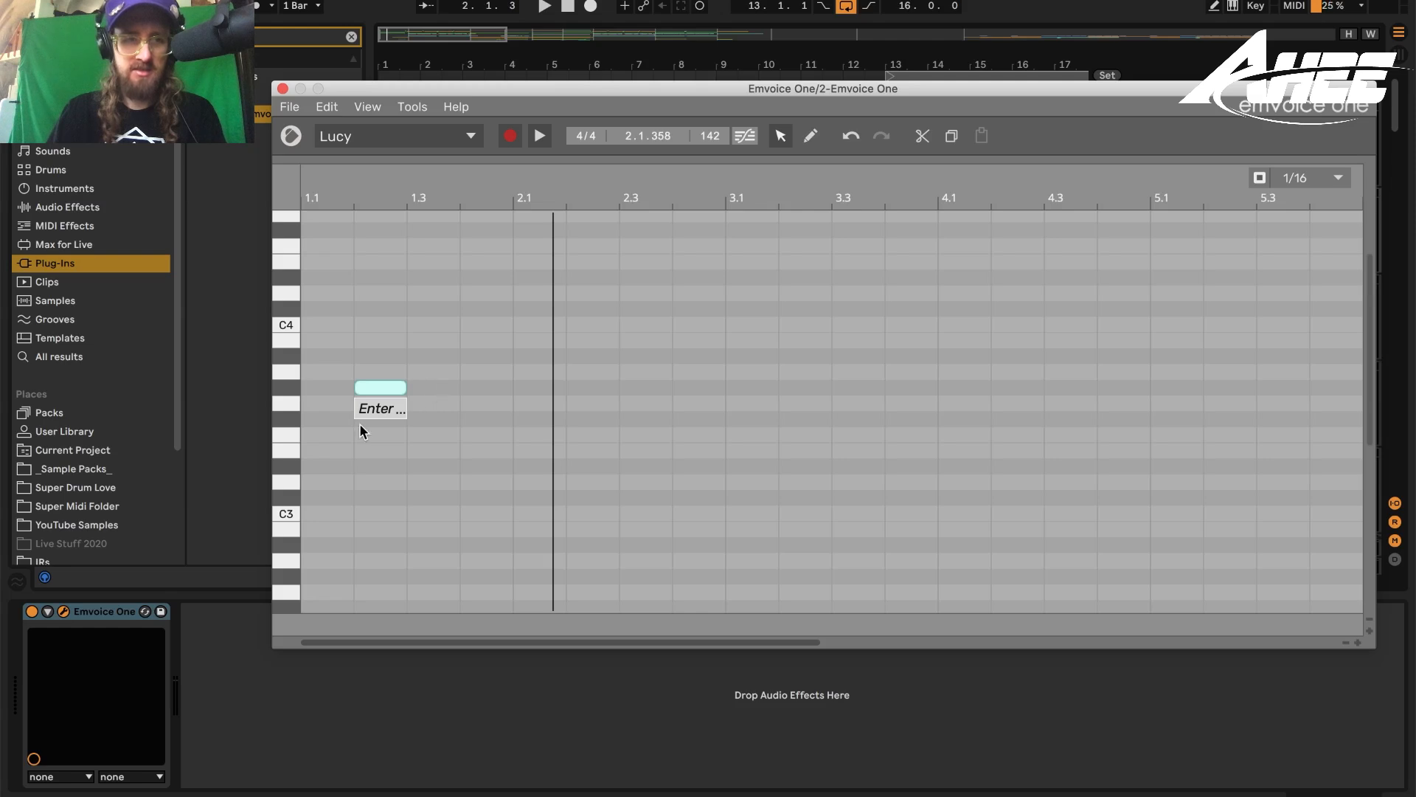
{"action": "left_click", "coordinate": [395, 410]}
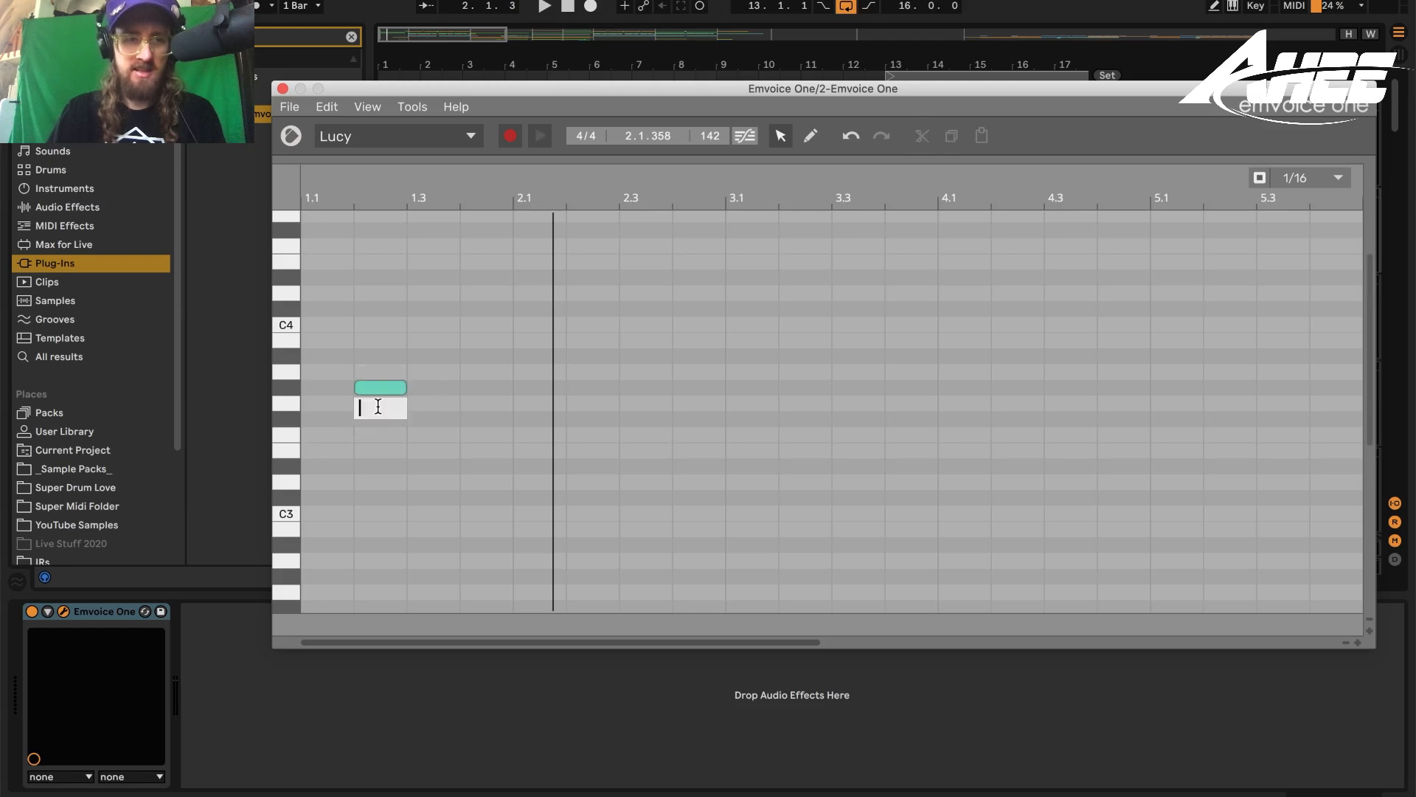
{"action": "left_click", "coordinate": [428, 381]}
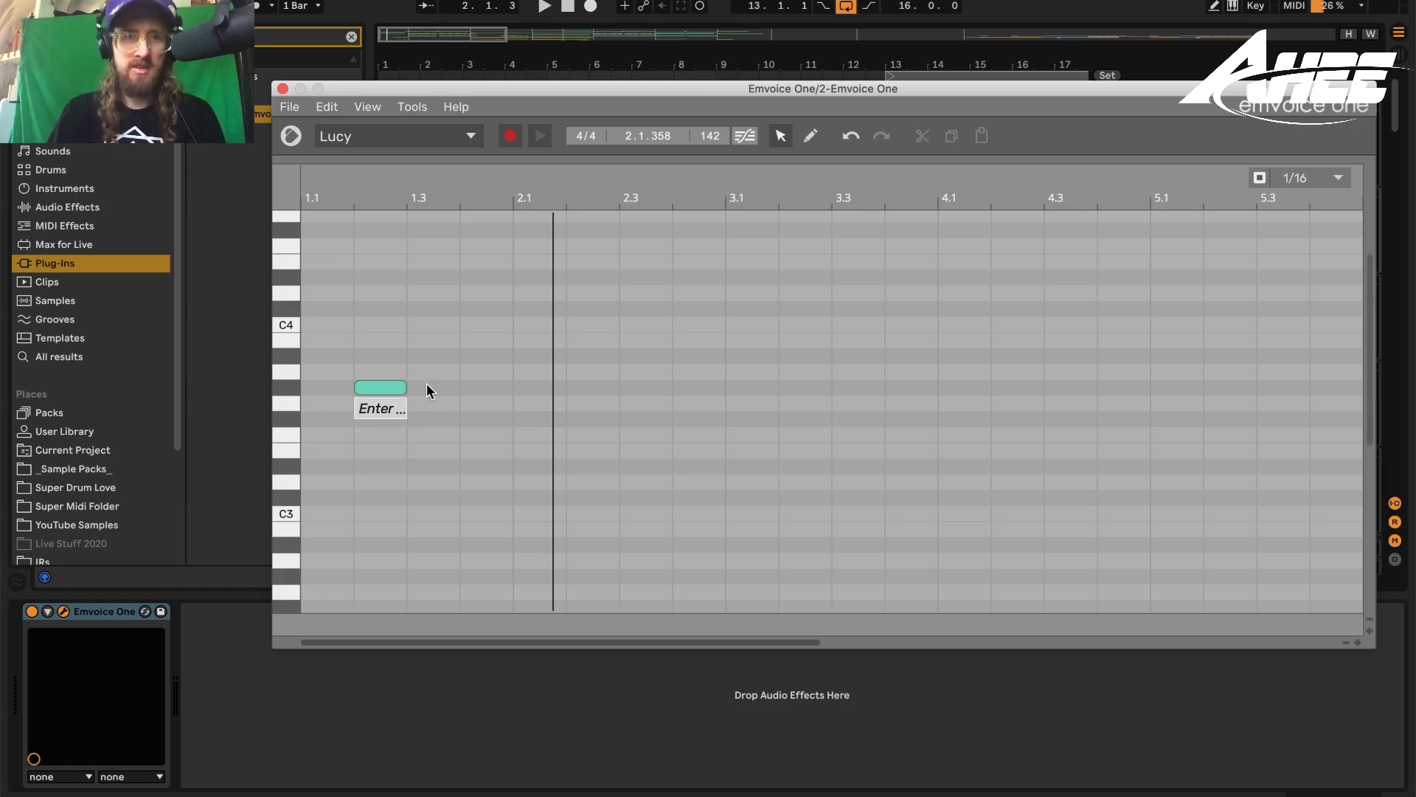
{"action": "double_click", "coordinate": [426, 385]}
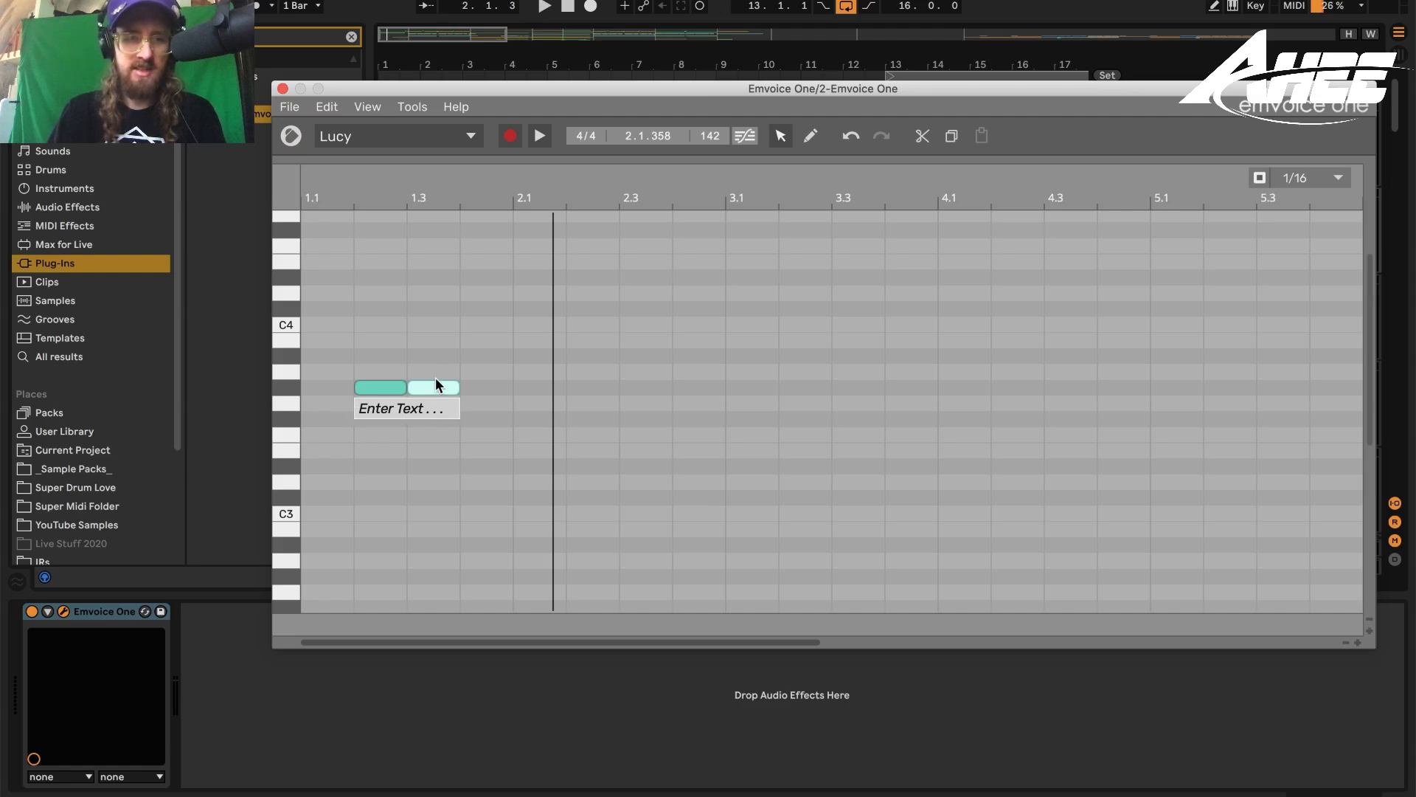
{"action": "double_click", "coordinate": [478, 387]}
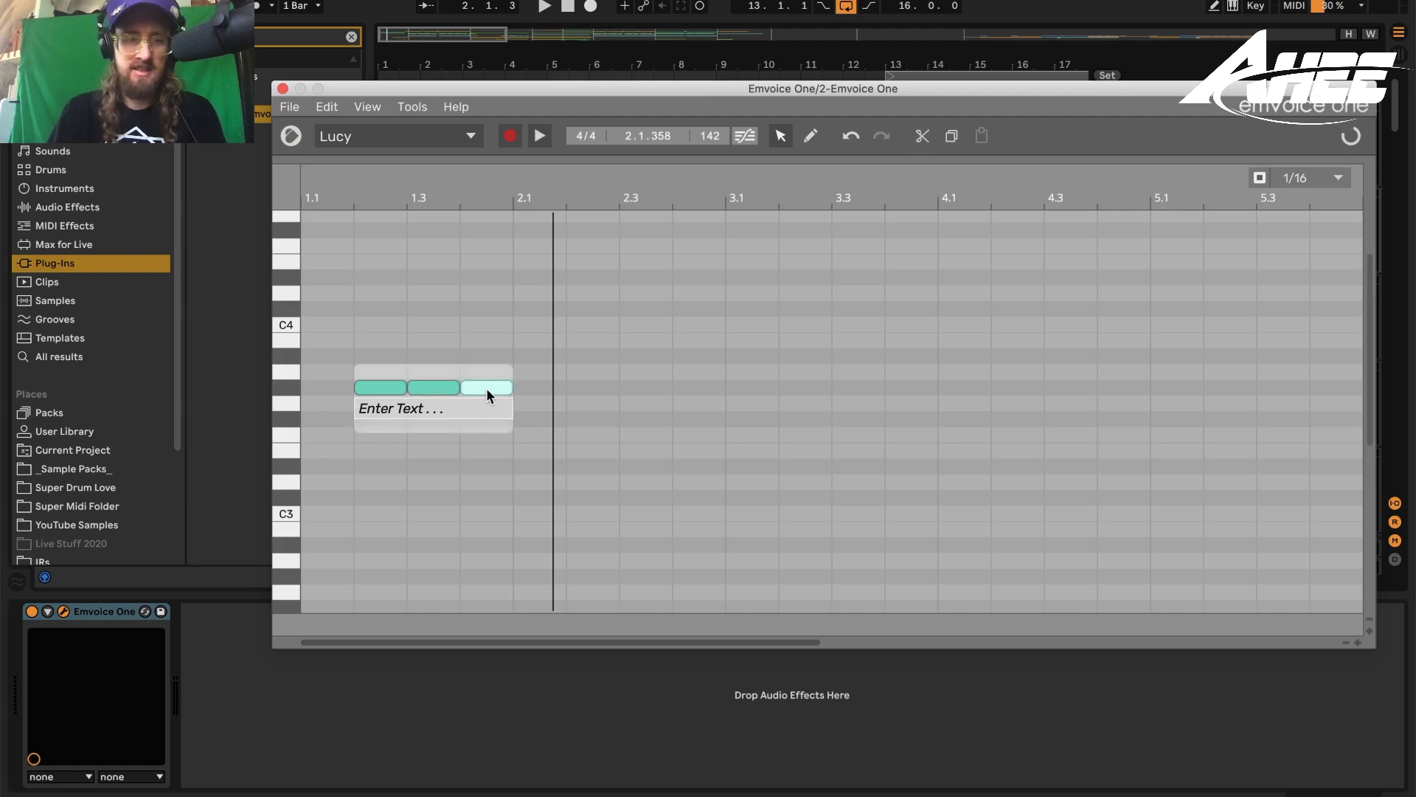
{"action": "double_click", "coordinate": [538, 386]}
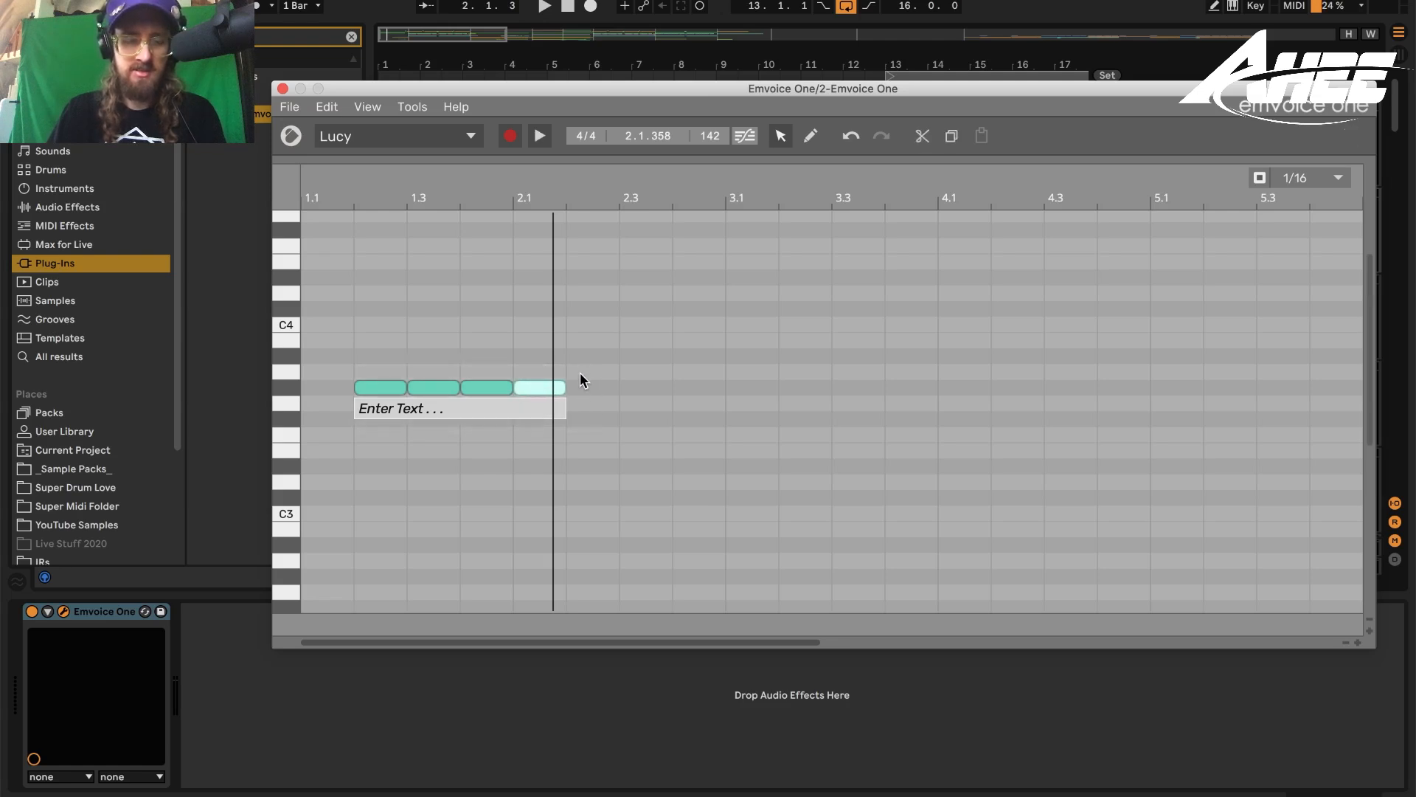
Add an A#3 note at 2.2 and a G#3 note at 2.3, lower the first note to G3, and audition the melody
{"action": "double_click", "coordinate": [577, 352]}
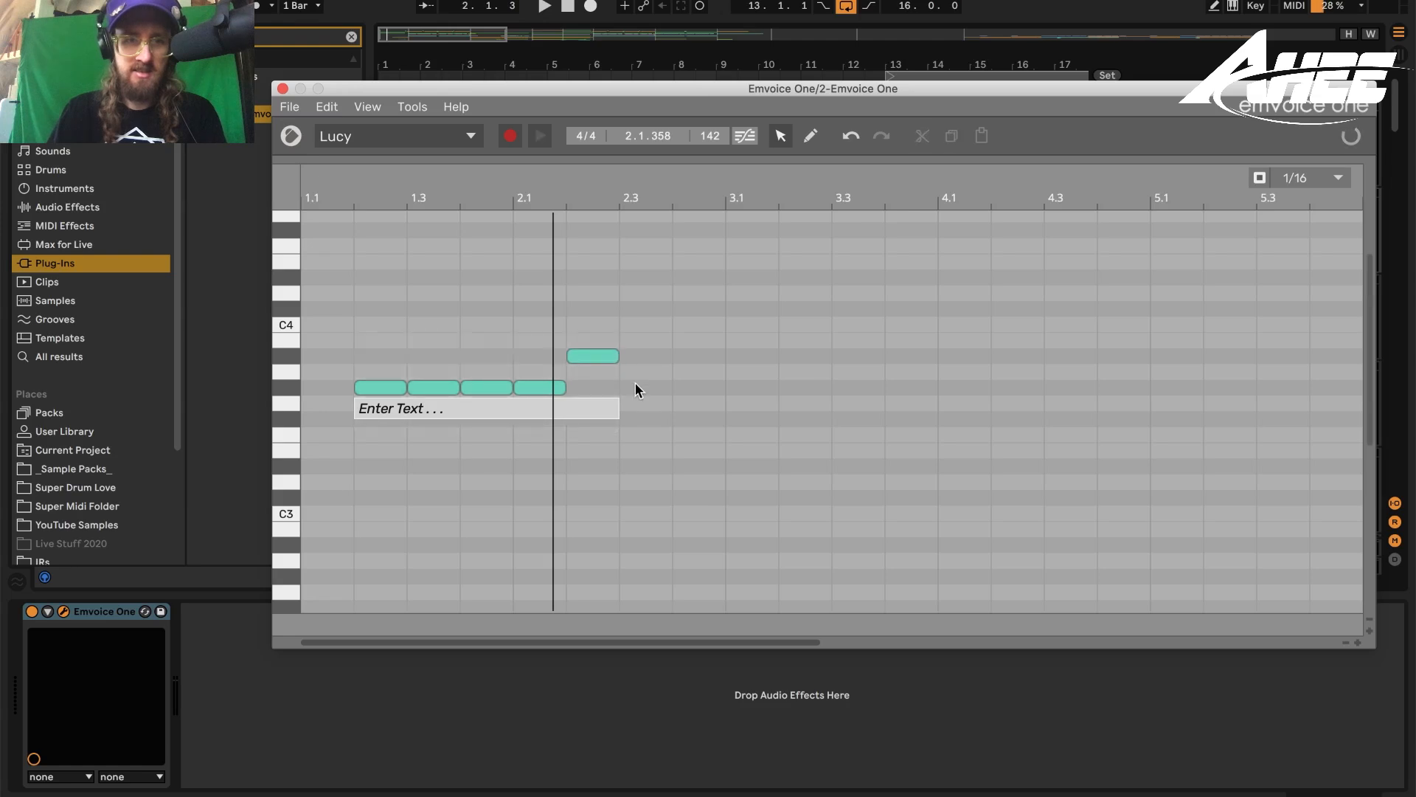
{"action": "double_click", "coordinate": [635, 385]}
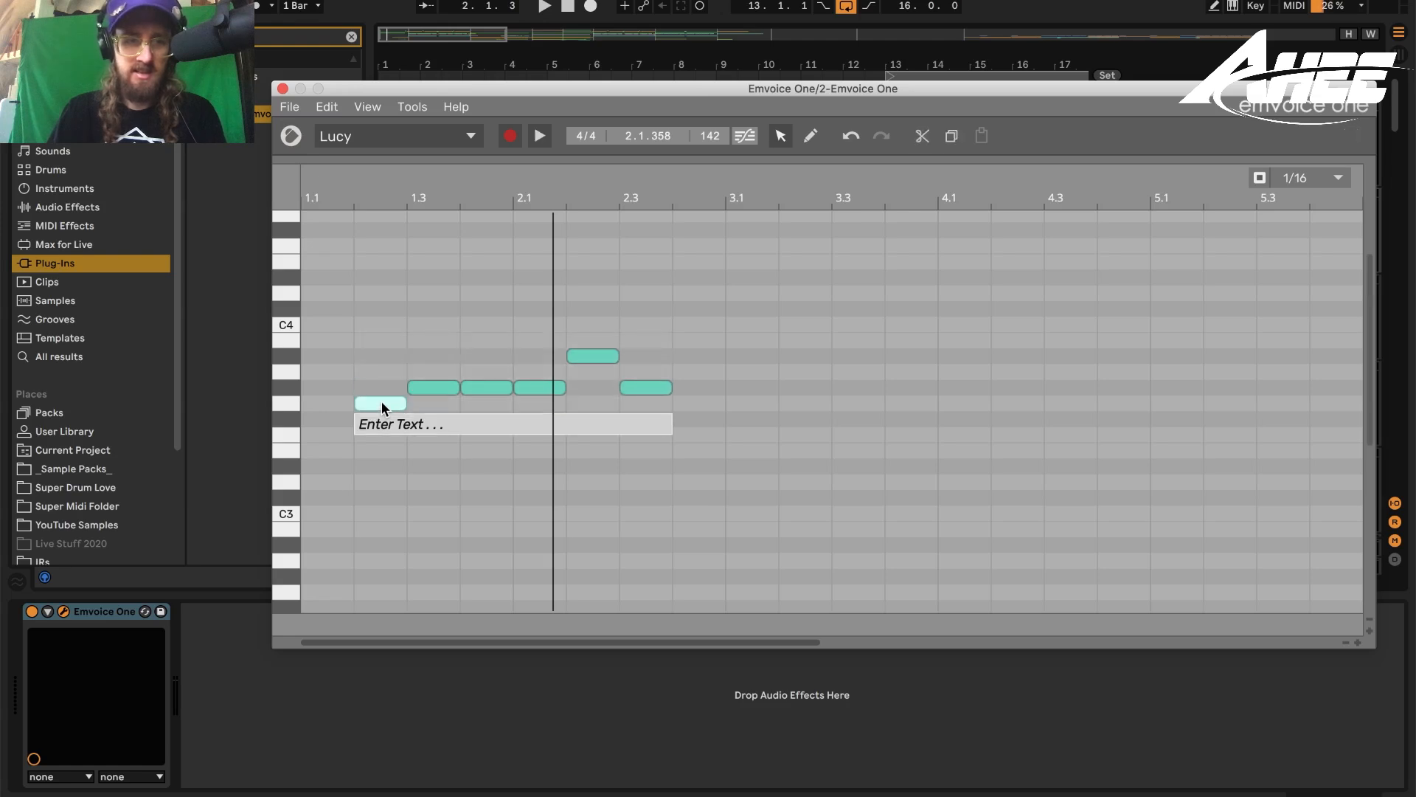
{"action": "key", "text": "space"}
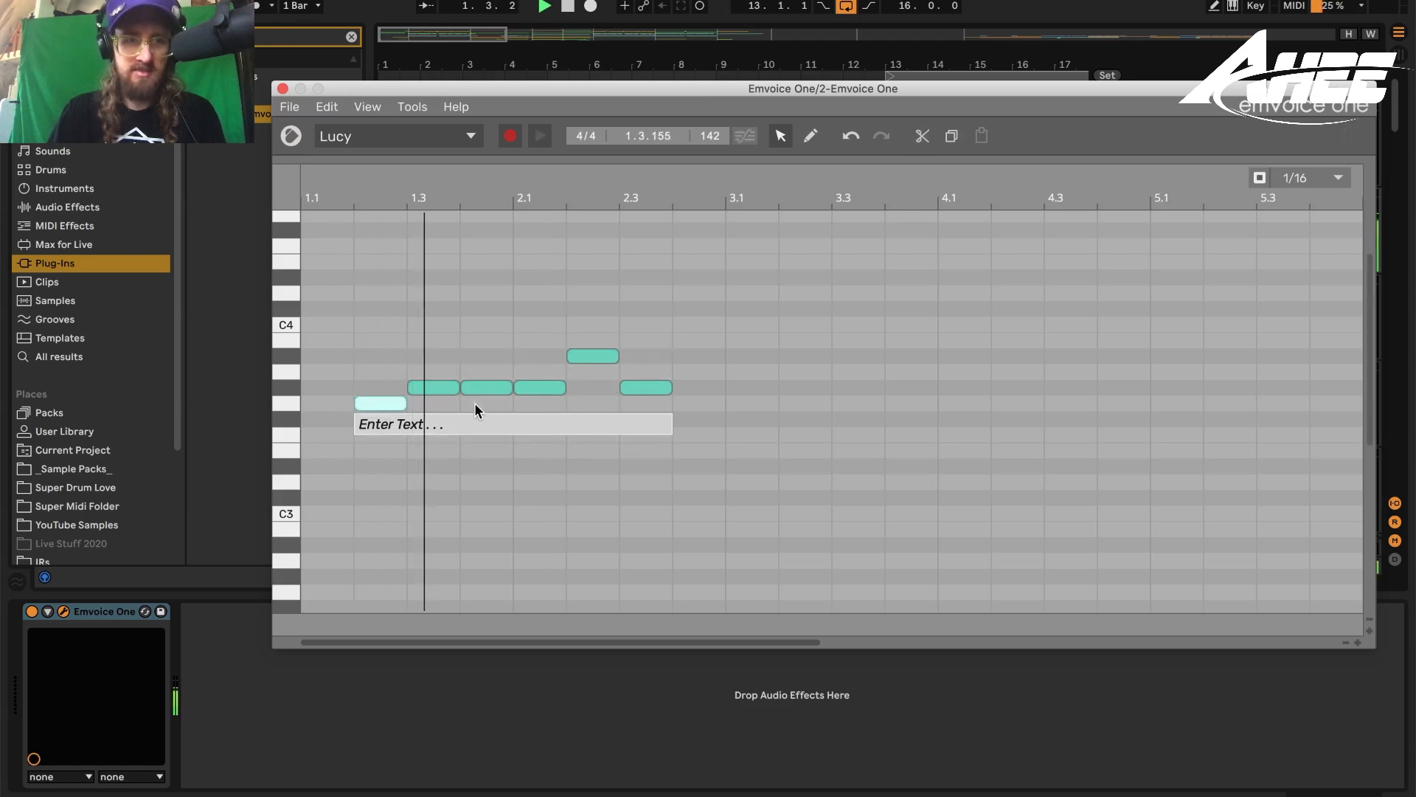
{"action": "key", "text": "space"}
Raise the note at 2.1 to A#3 and lower the one at 2.2 to G#3, keeping a final G#3 note at 2.3
{"action": "left_click", "coordinate": [540, 387]}
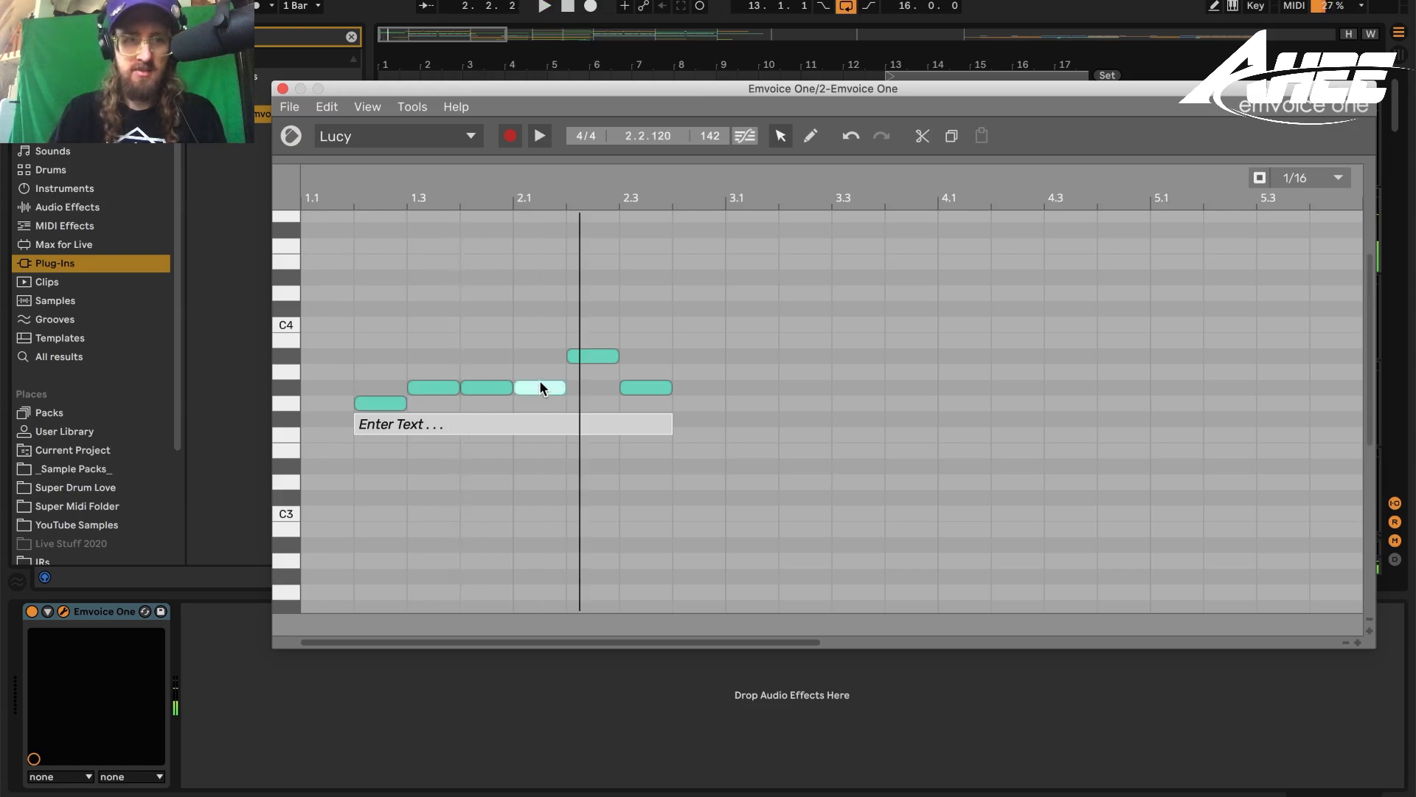
{"action": "left_click_drag", "start_coordinate": [595, 356], "coordinate": [595, 388]}
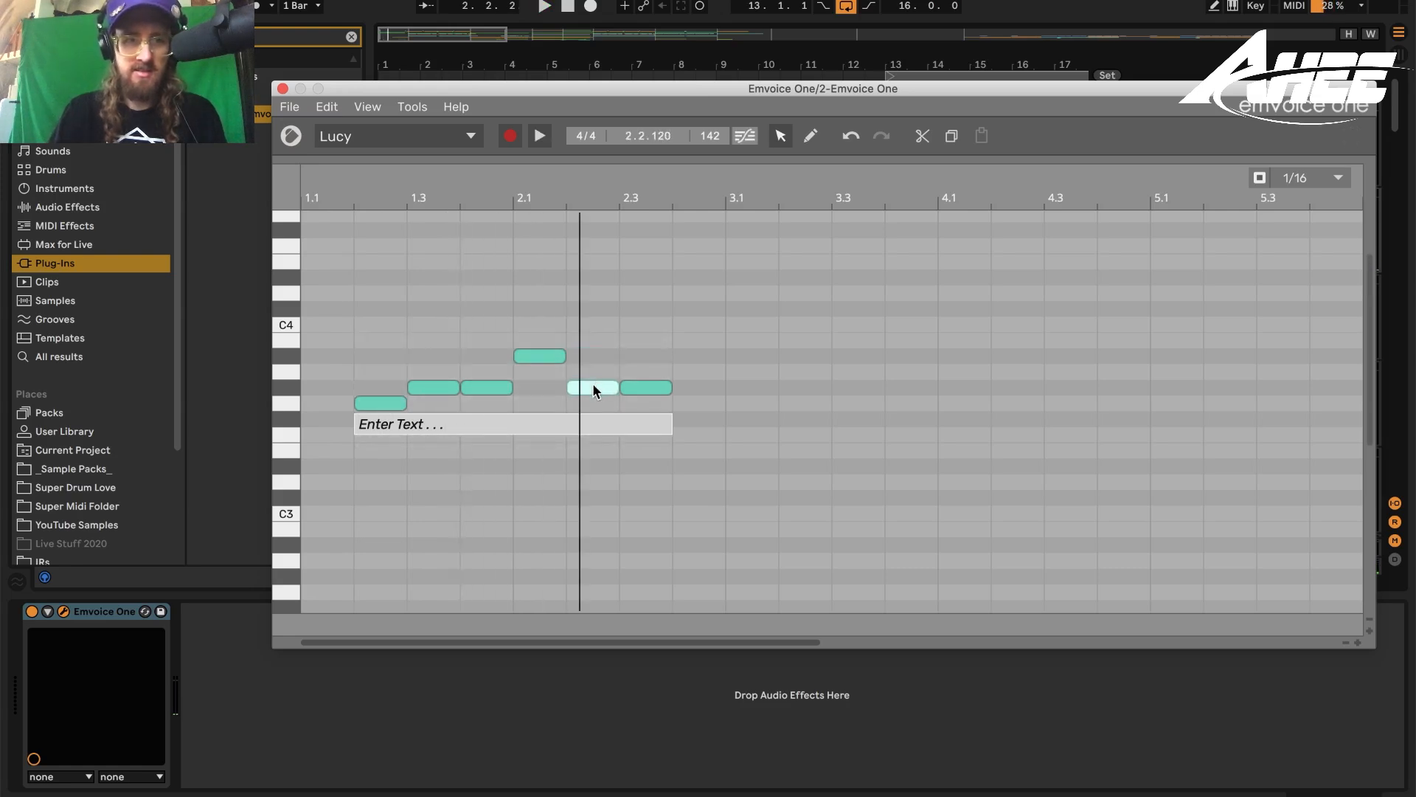
{"action": "double_click", "coordinate": [633, 388]}
{"action": "key", "text": "space"}
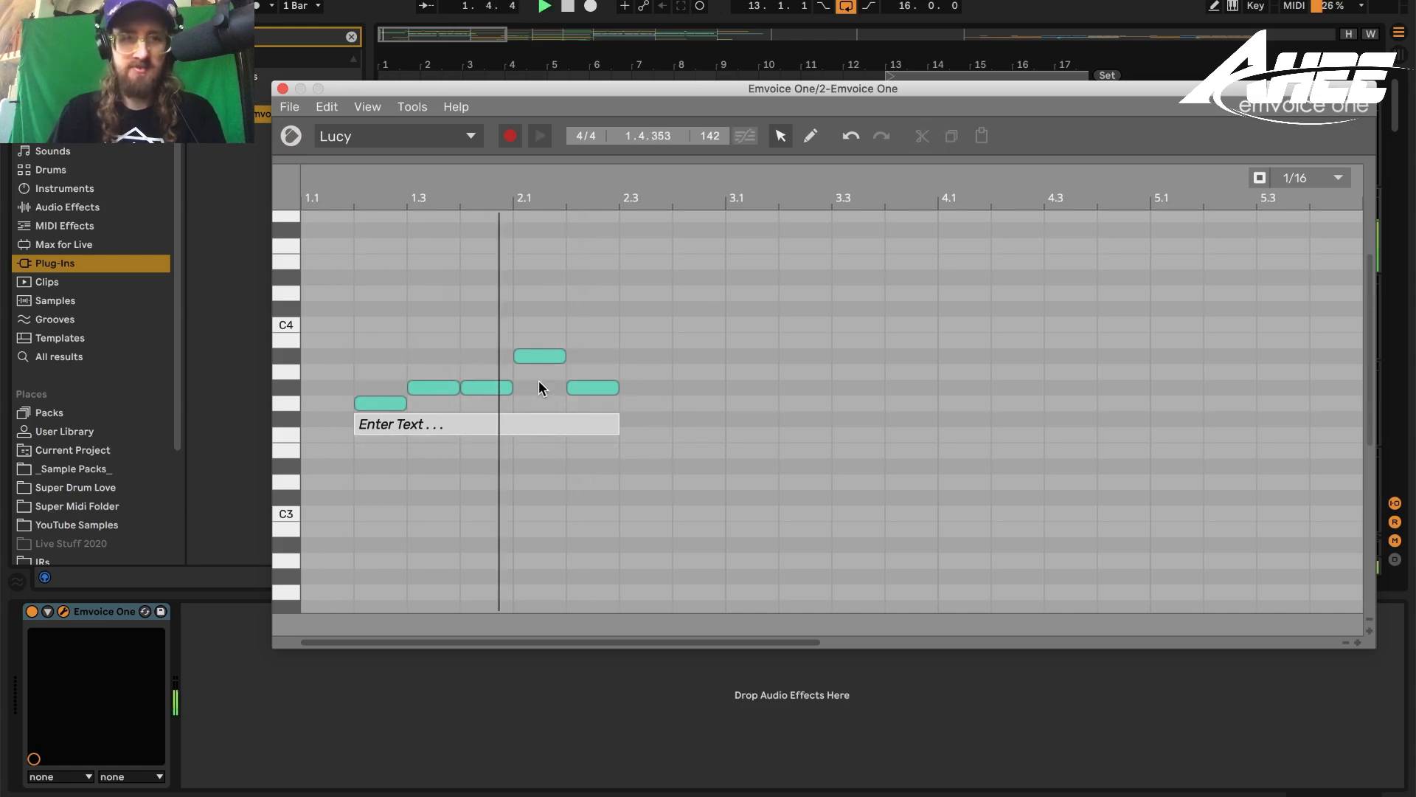
{"action": "key", "text": "space"}
{"action": "double_click", "coordinate": [639, 388]}
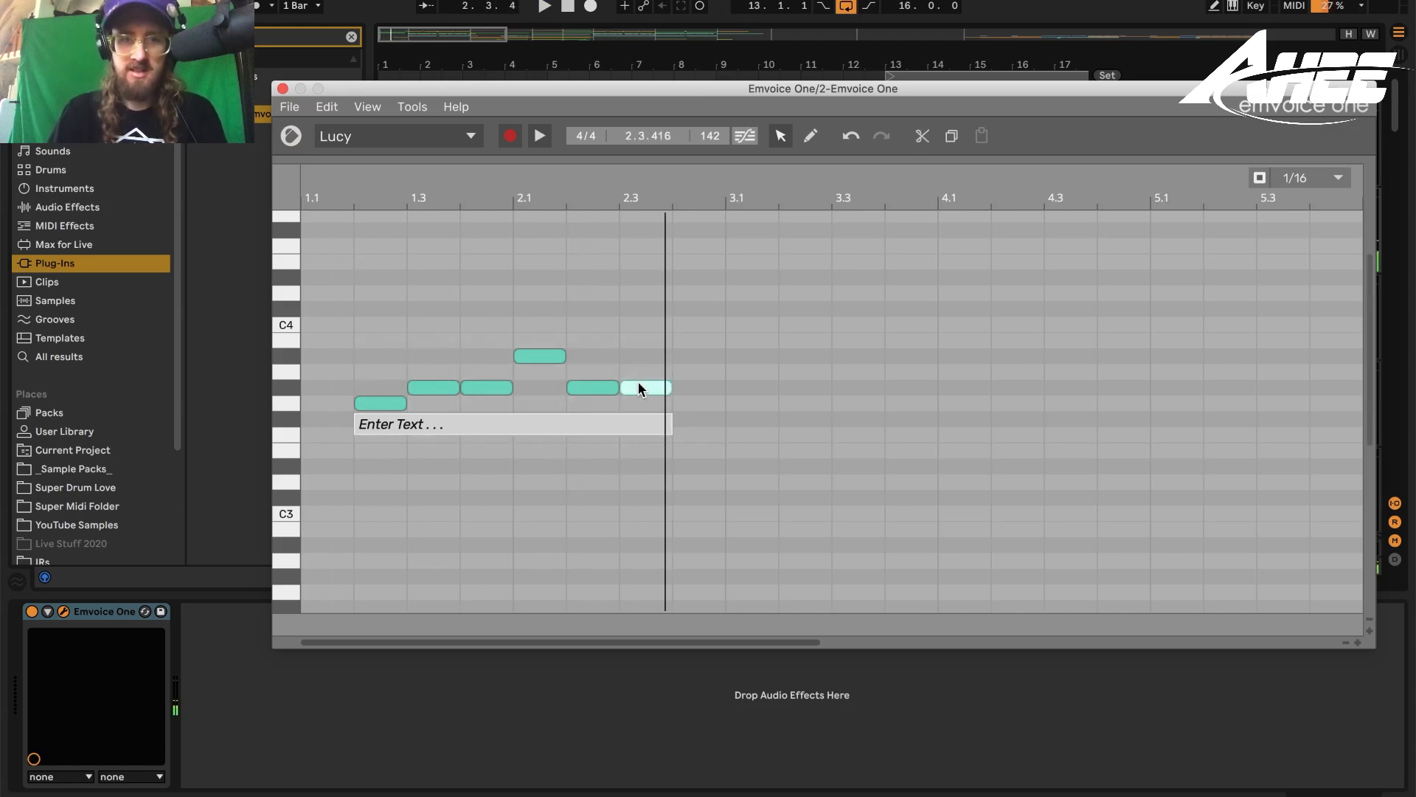
Enter the lyrics "oh my god this is working" for the six-note phrase
{"action": "left_click", "coordinate": [424, 424]}
{"action": "type", "text": "oh my god thi"}
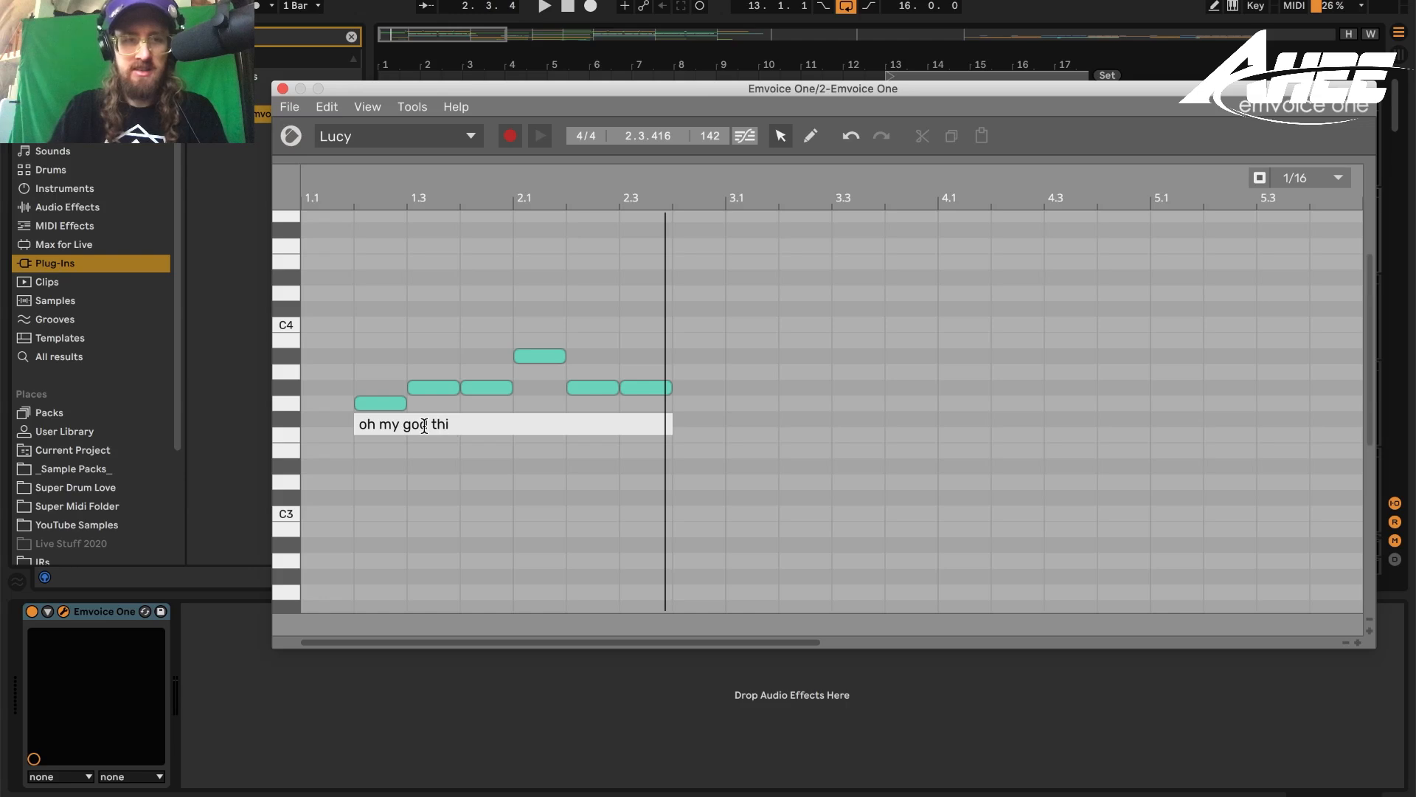
{"action": "type", "text": "s is working"}
{"action": "key", "text": "Return"}
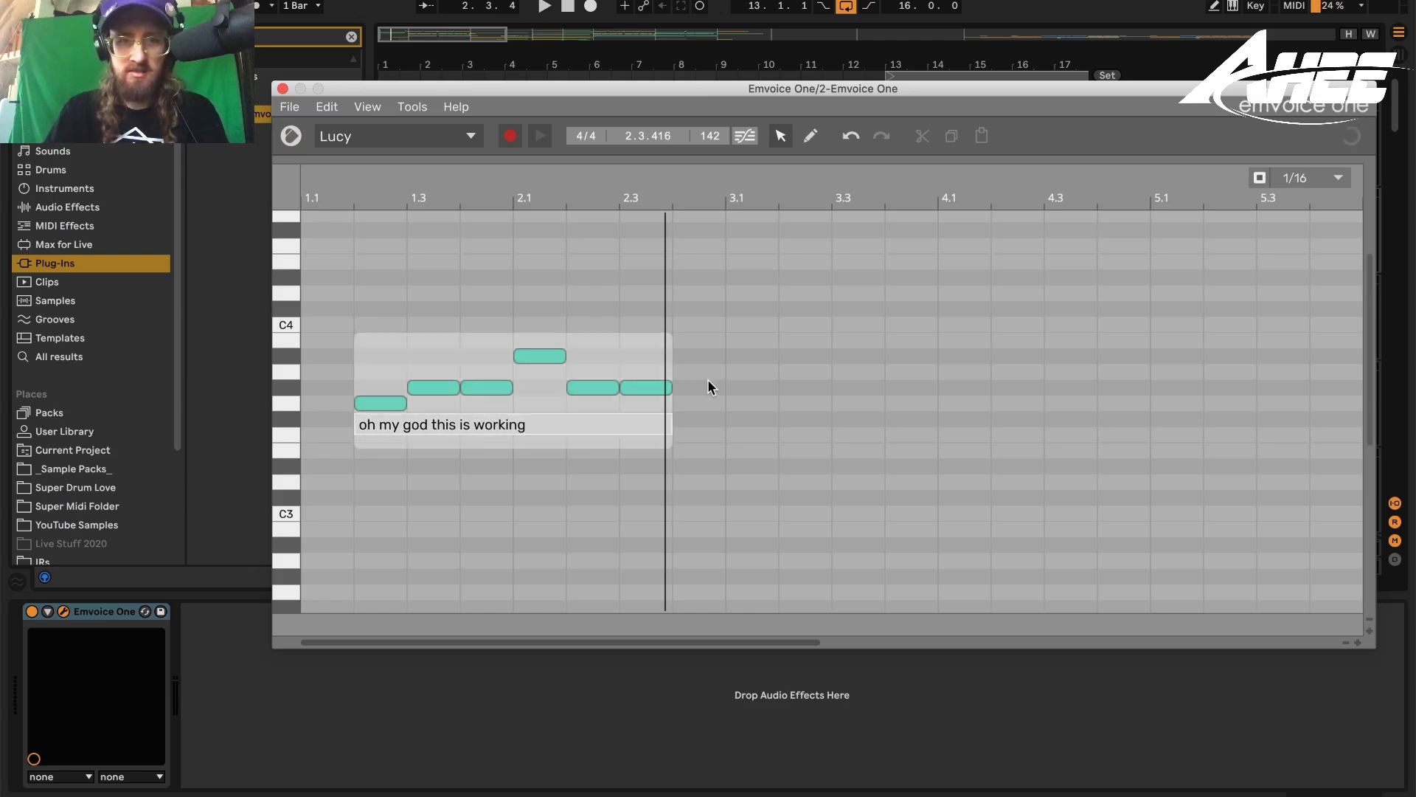
Extend the phrase with a one-beat G#3 note at 2.4, keeping the 2.3 note a full beat, and audition it
{"action": "left_click_drag", "start_coordinate": [668, 386], "coordinate": [646, 390]}
{"action": "double_click", "coordinate": [655, 388]}
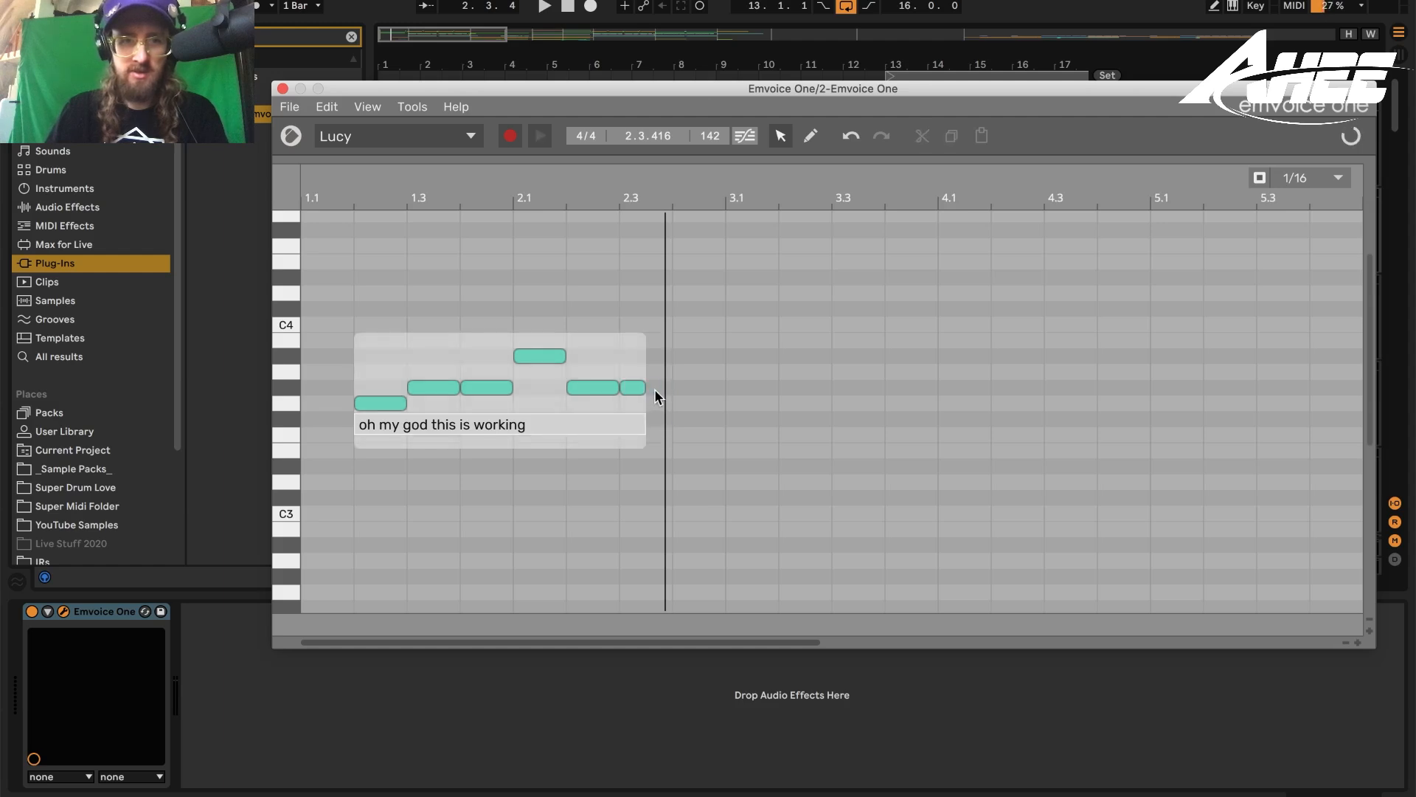
{"action": "key", "text": "space"}
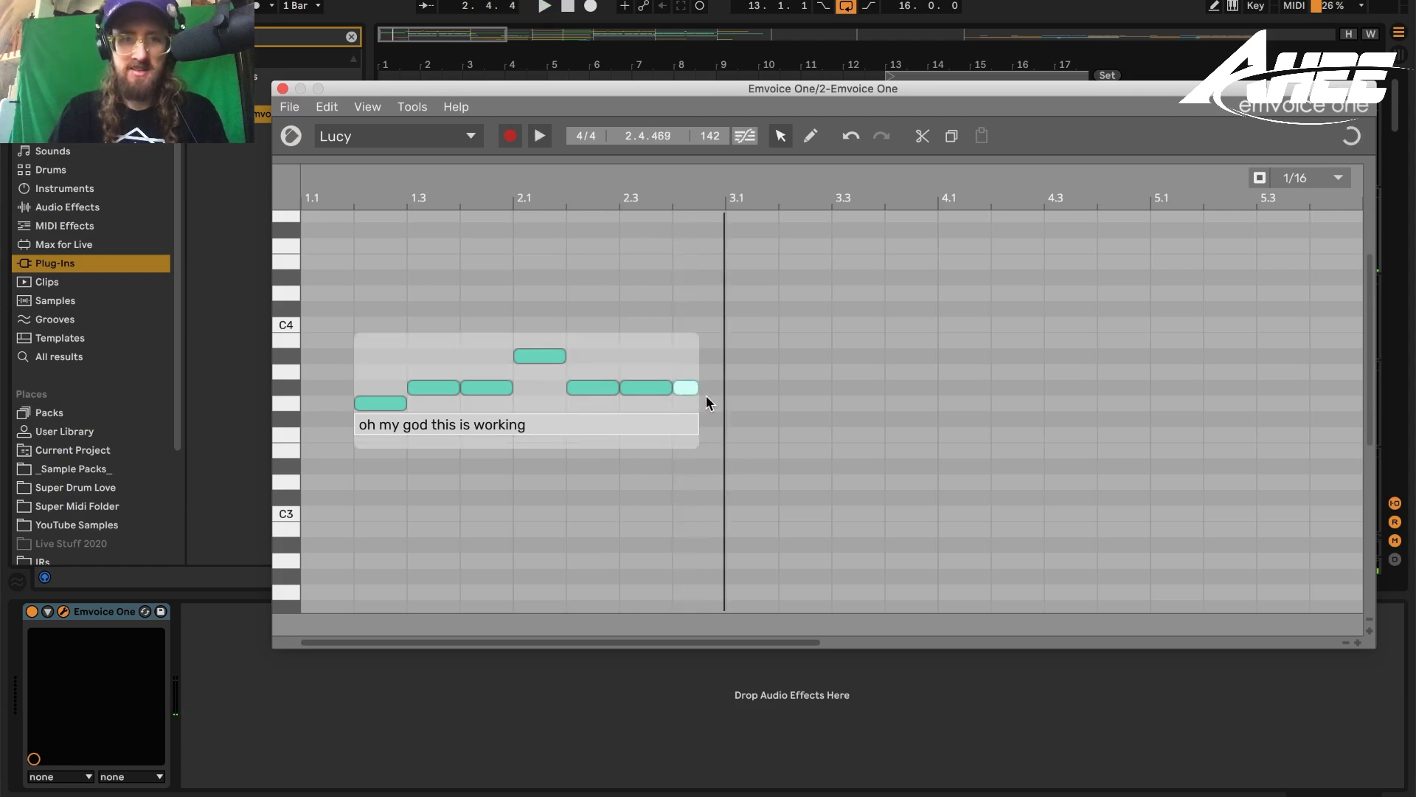
{"action": "left_click_drag", "start_coordinate": [696, 386], "coordinate": [732, 386]}
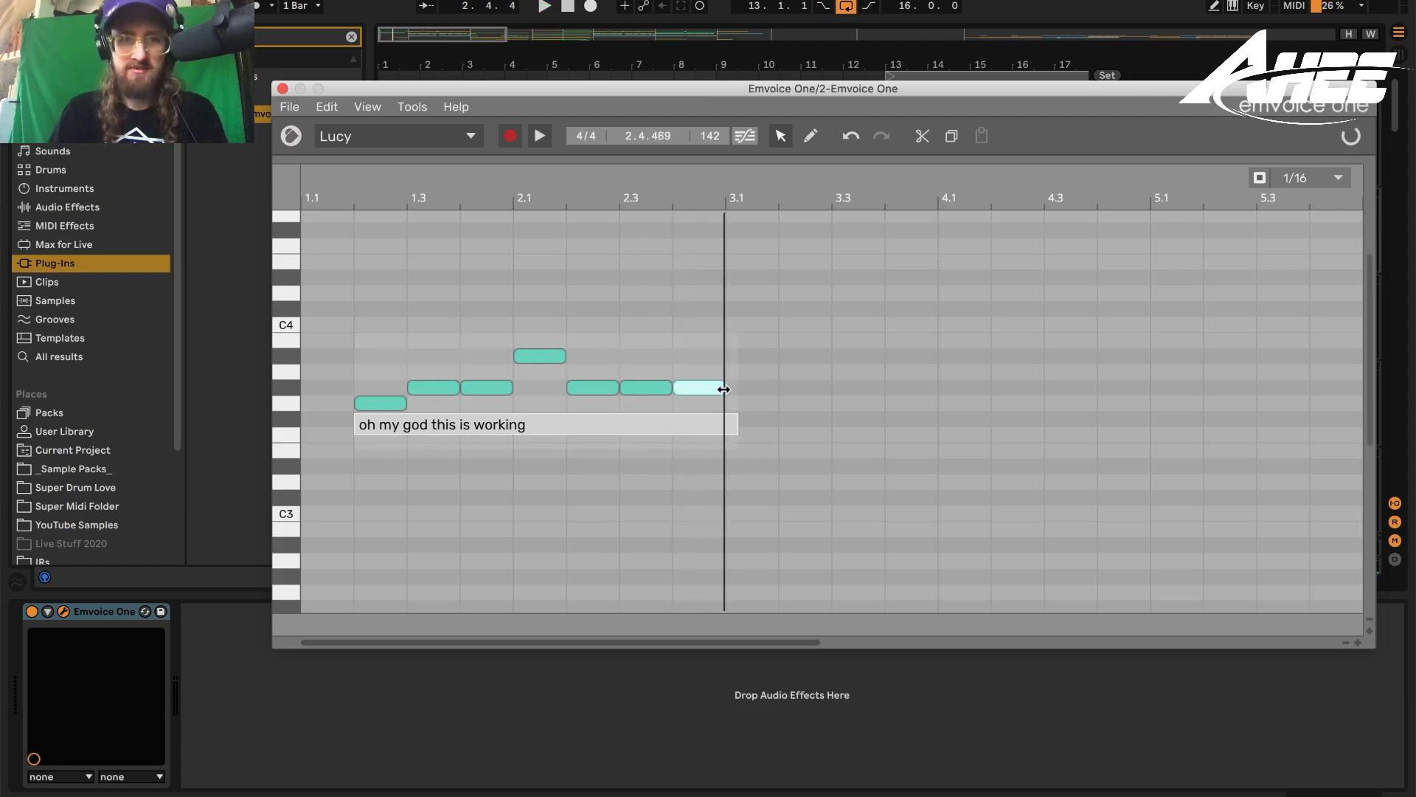
{"action": "key", "text": "space"}
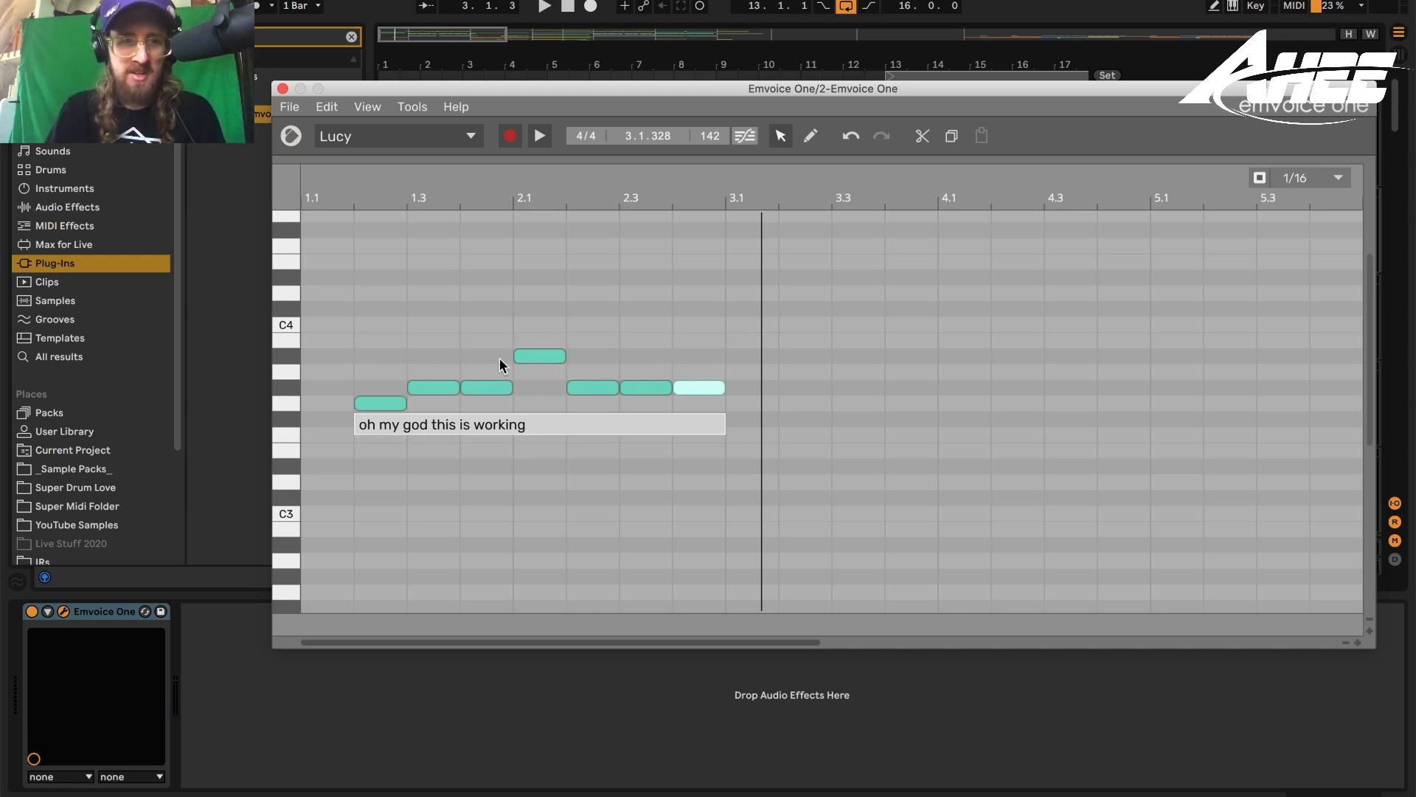
Insert a half-beat A#3 note over the second half of the G#3 note at 1.3 and audition the pitch change
{"action": "double_click", "coordinate": [440, 357]}
{"action": "left_click_drag", "start_coordinate": [450, 357], "coordinate": [461, 357]}
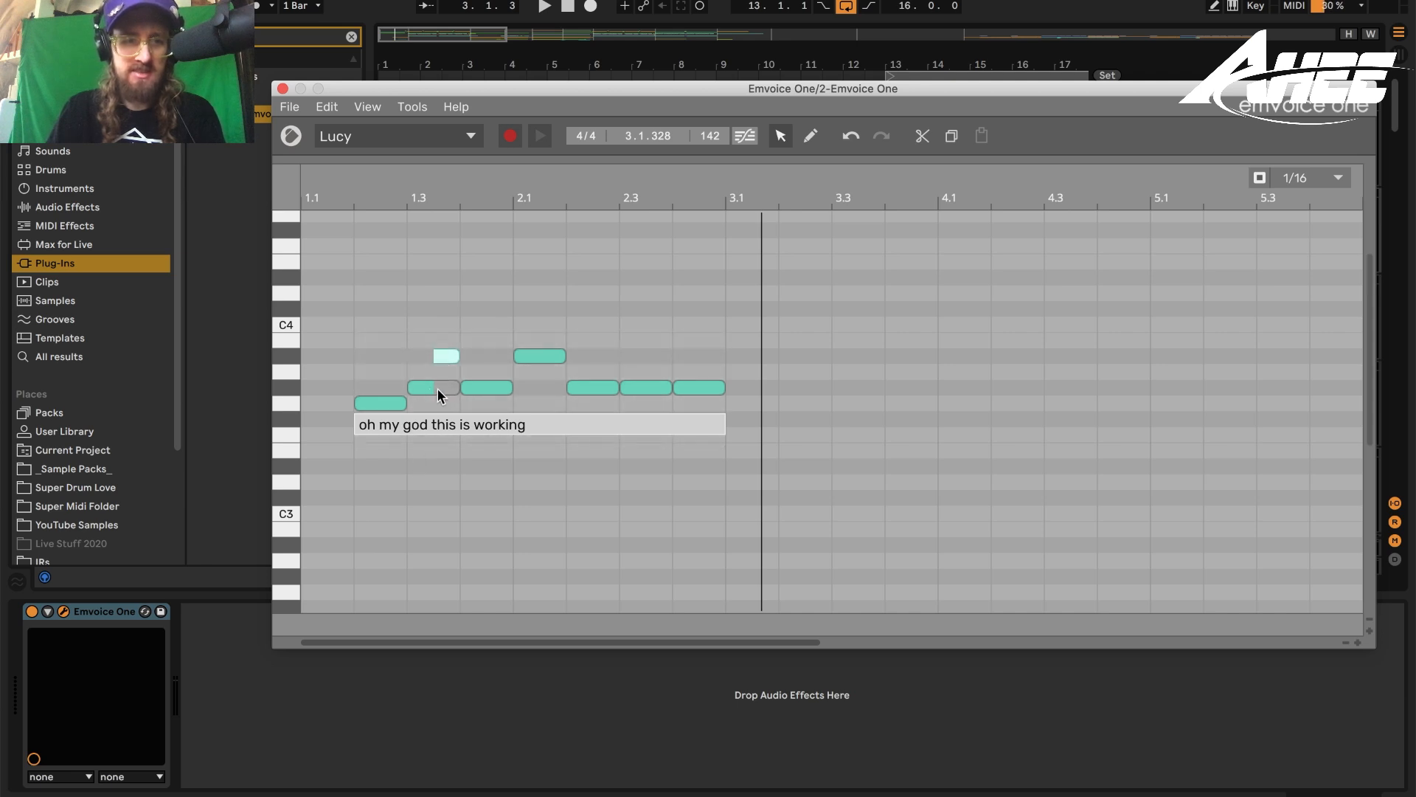
{"action": "key", "text": "space"}
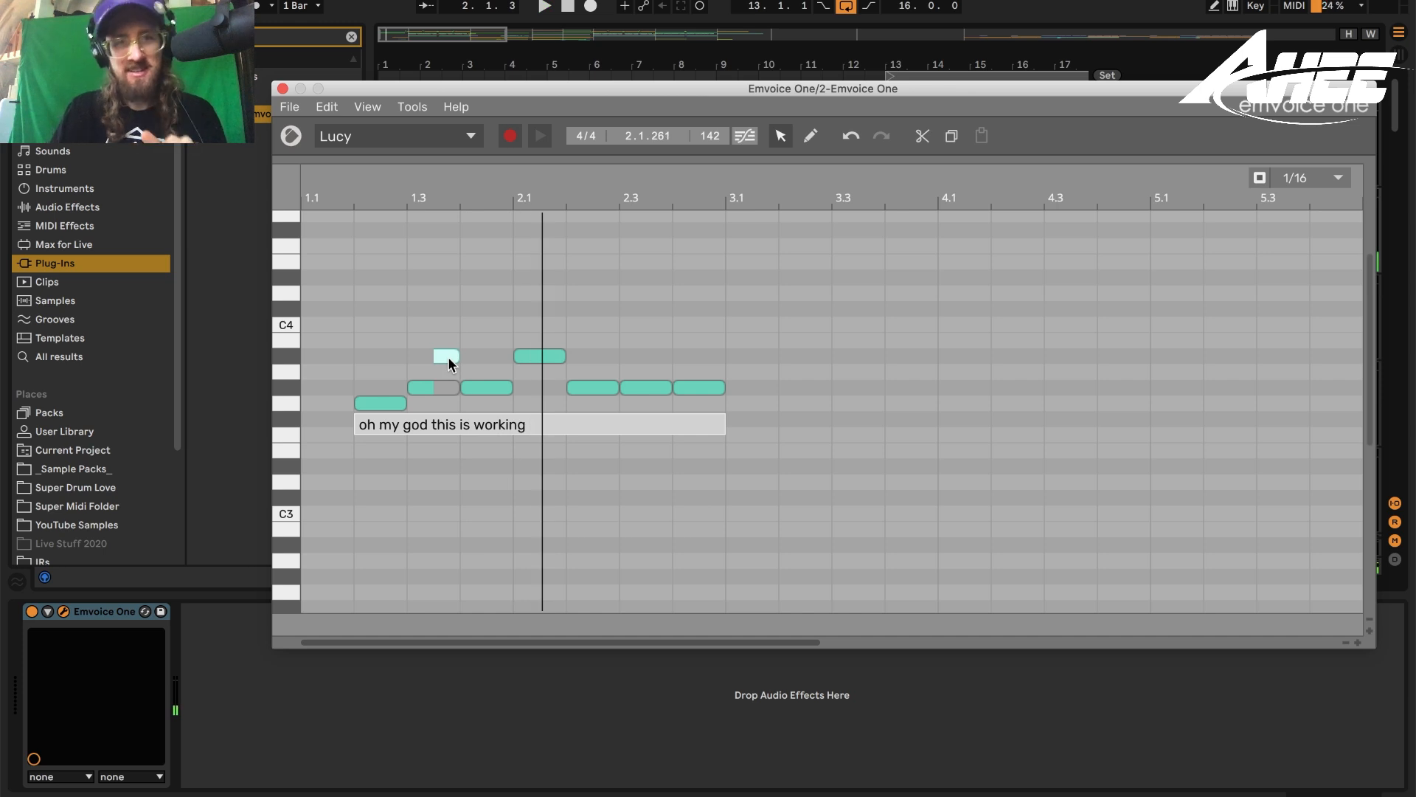
{"action": "key", "text": "space"}
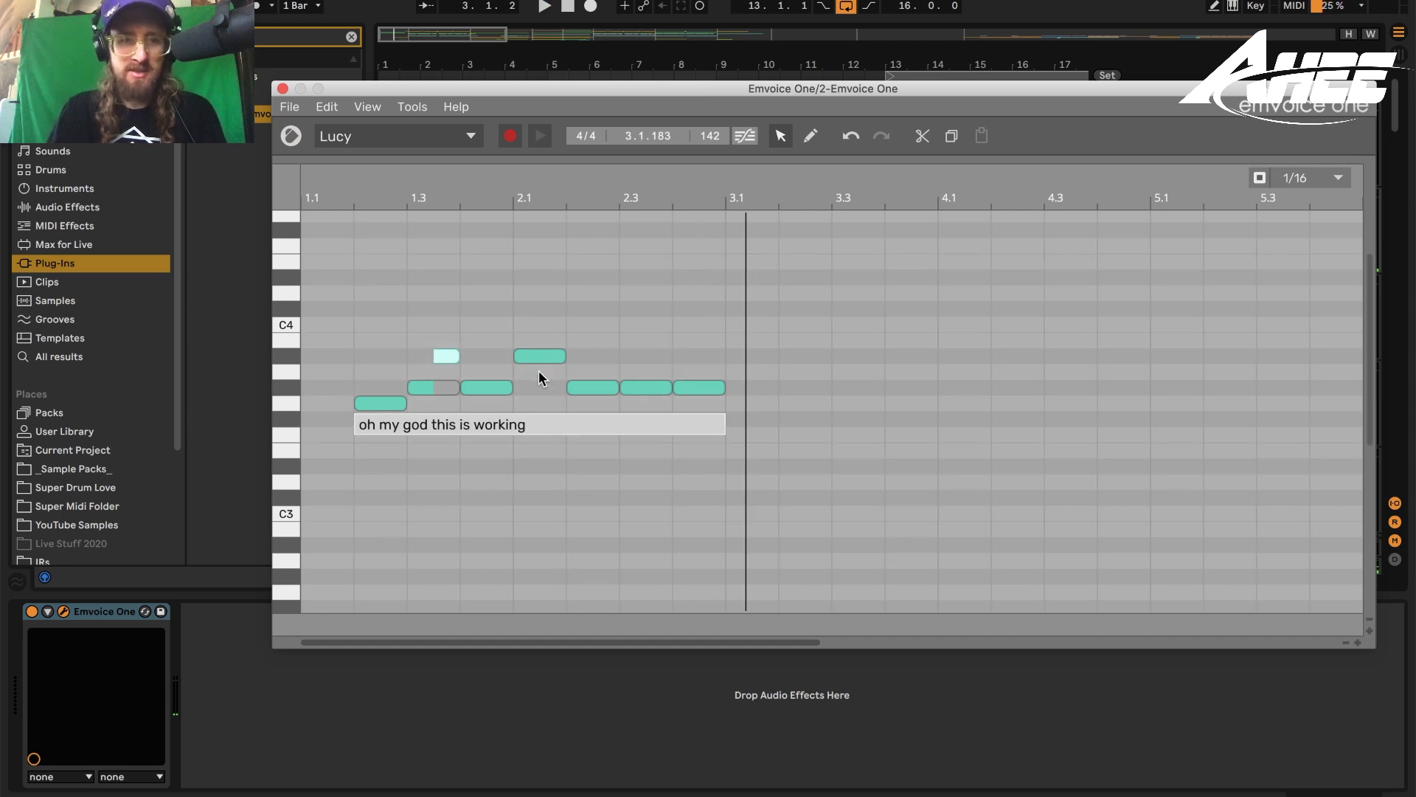
Separate the last four notes from the phrase, keeping their one-beat lengths, and move them so they start at 2.3
{"action": "left_click_drag", "start_coordinate": [565, 356], "coordinate": [538, 357]}
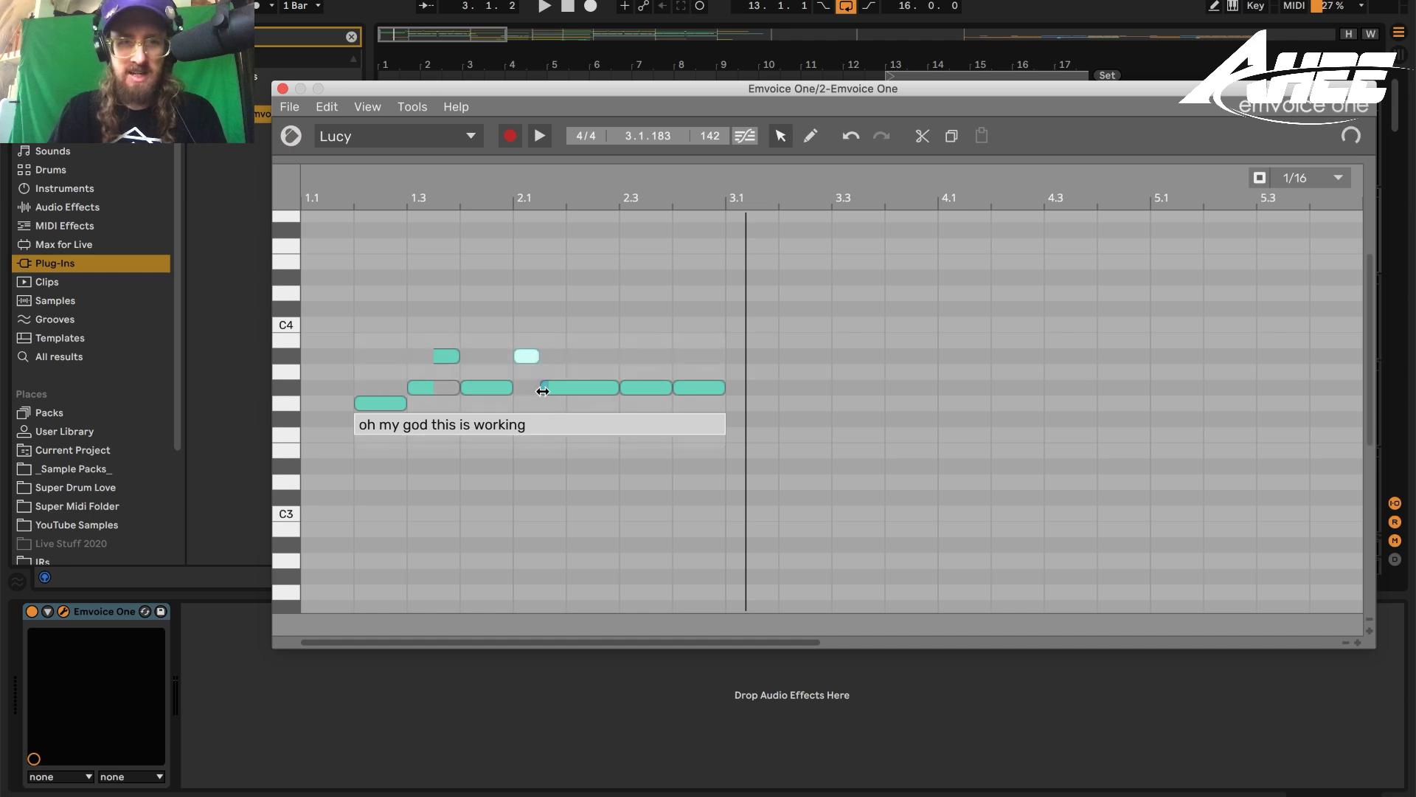
{"action": "left_click_drag", "start_coordinate": [536, 355], "coordinate": [723, 403]}
{"action": "left_click_drag", "start_coordinate": [547, 362], "coordinate": [516, 363]}
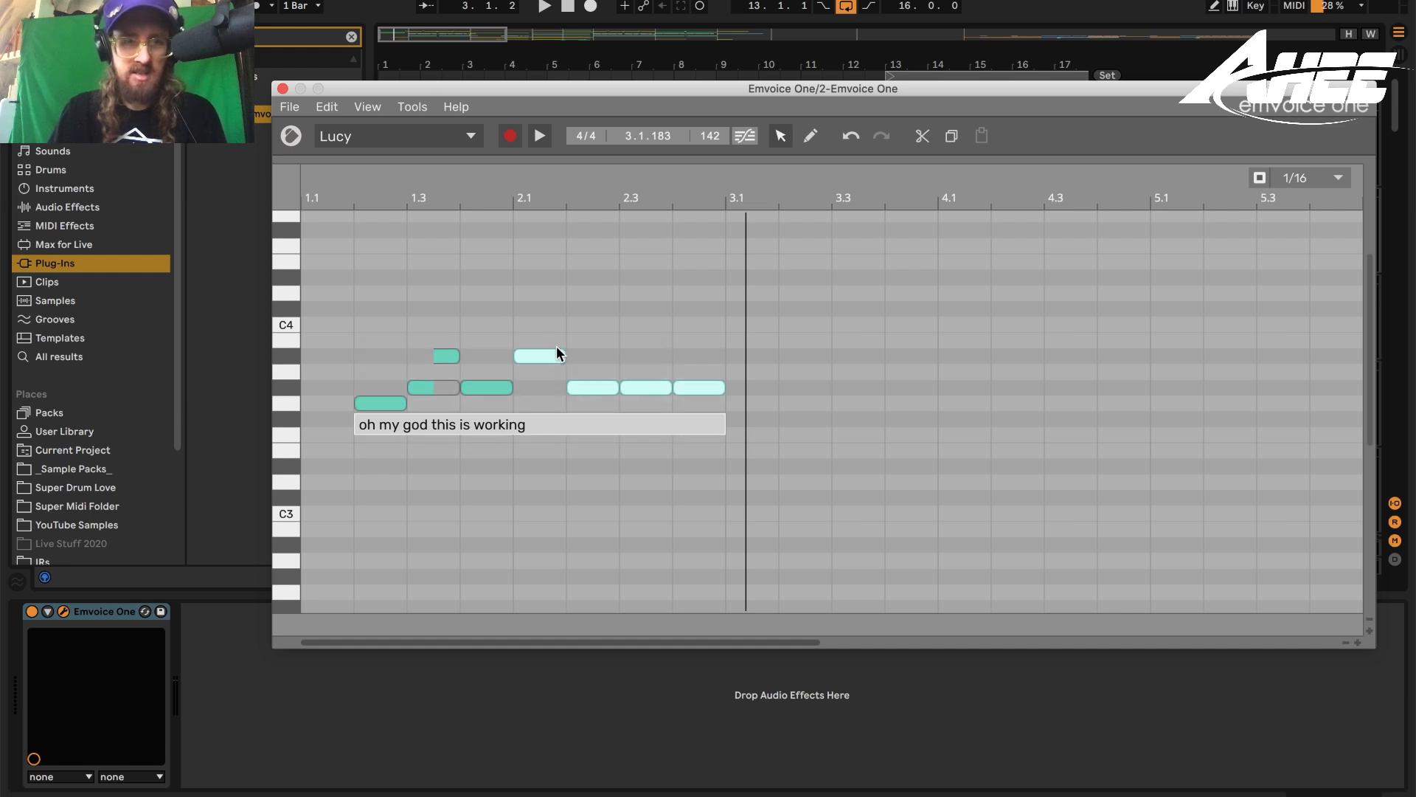
{"action": "left_click_drag", "start_coordinate": [542, 353], "coordinate": [578, 385]}
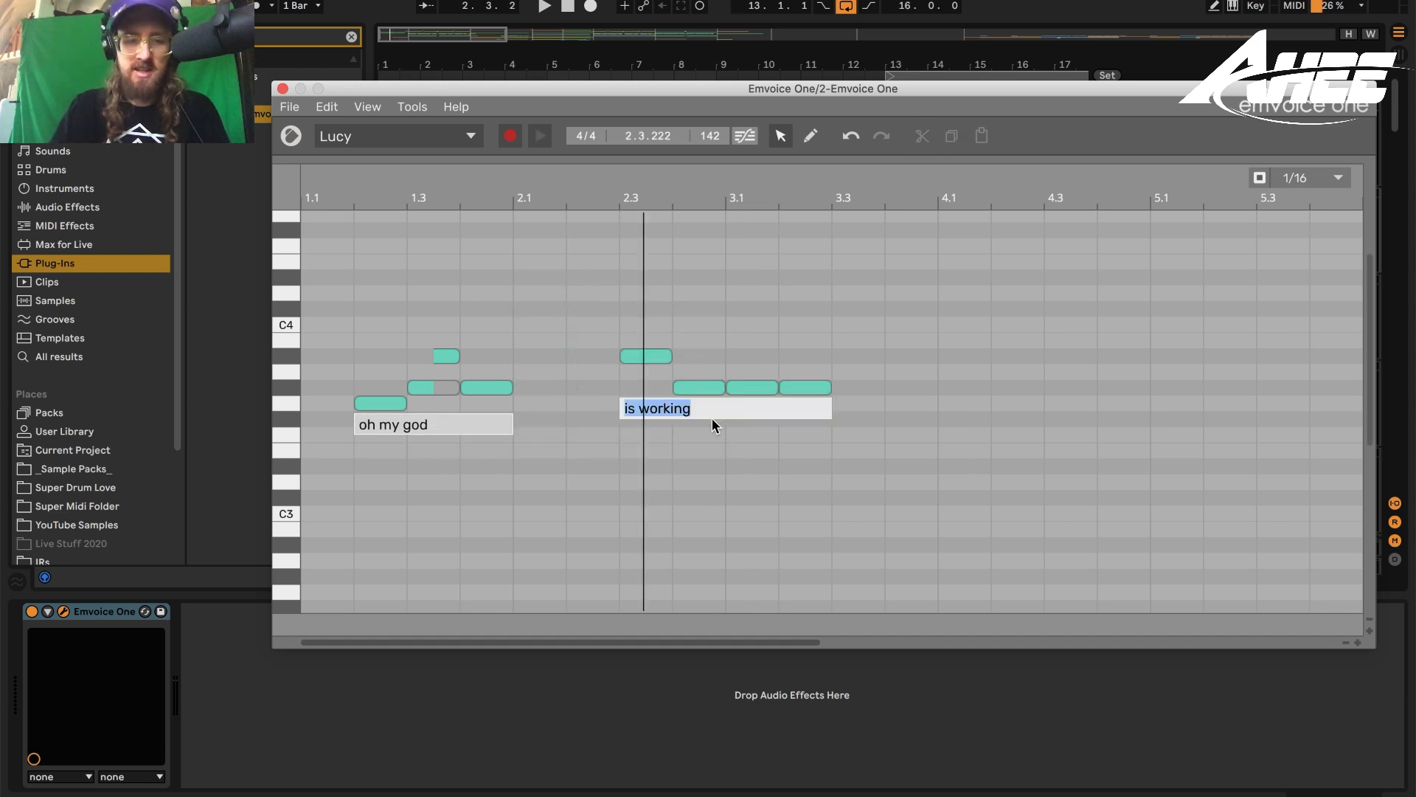
Replace the second phrase's lyrics with "ma ma da ha" and audition the result
{"action": "key", "text": "BackSpace"}
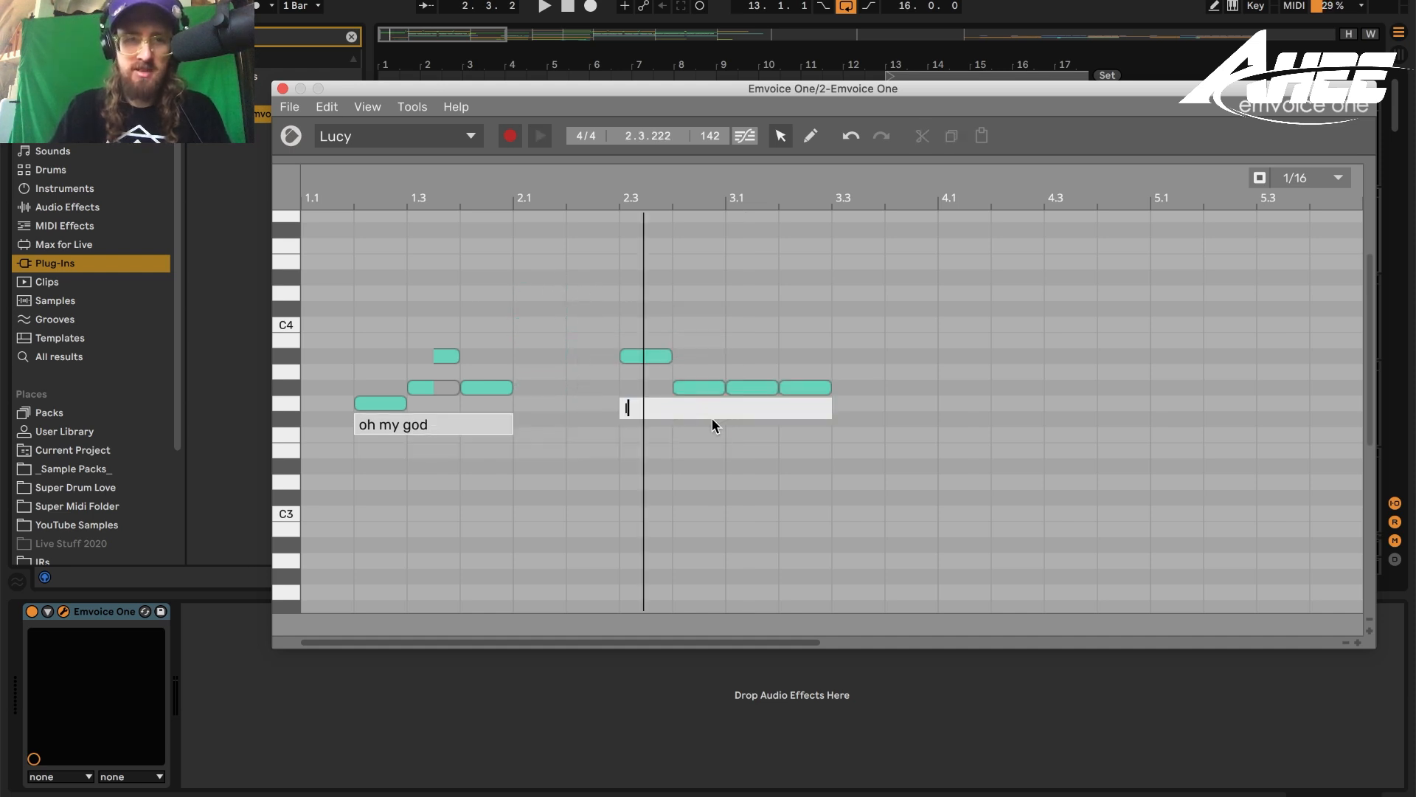
{"action": "type", "text": "ma ma da"}
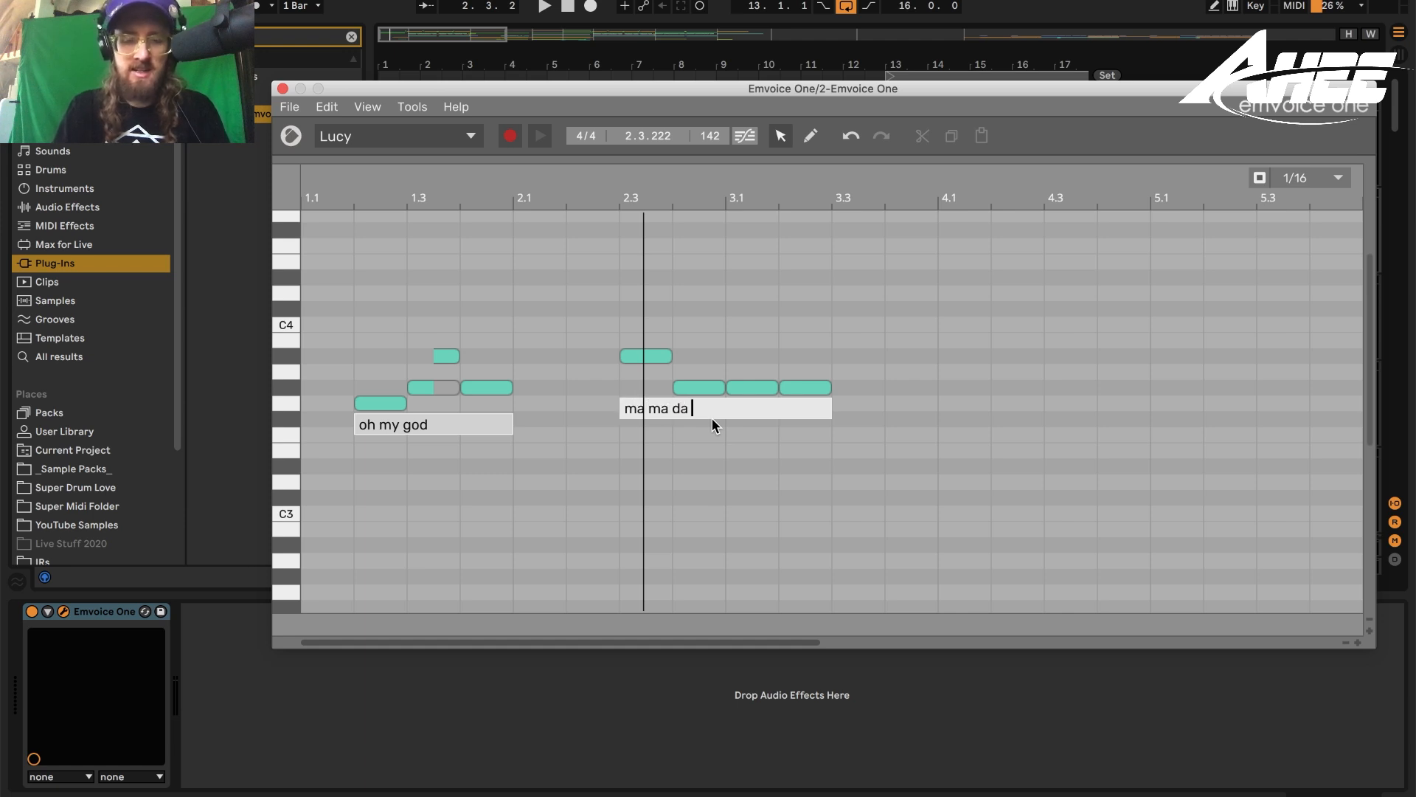
{"action": "type", "text": " ha"}
{"action": "key", "text": "BackSpace"}
{"action": "type", "text": "ha"}
{"action": "key", "text": "Return"}
{"action": "key", "text": "space"}
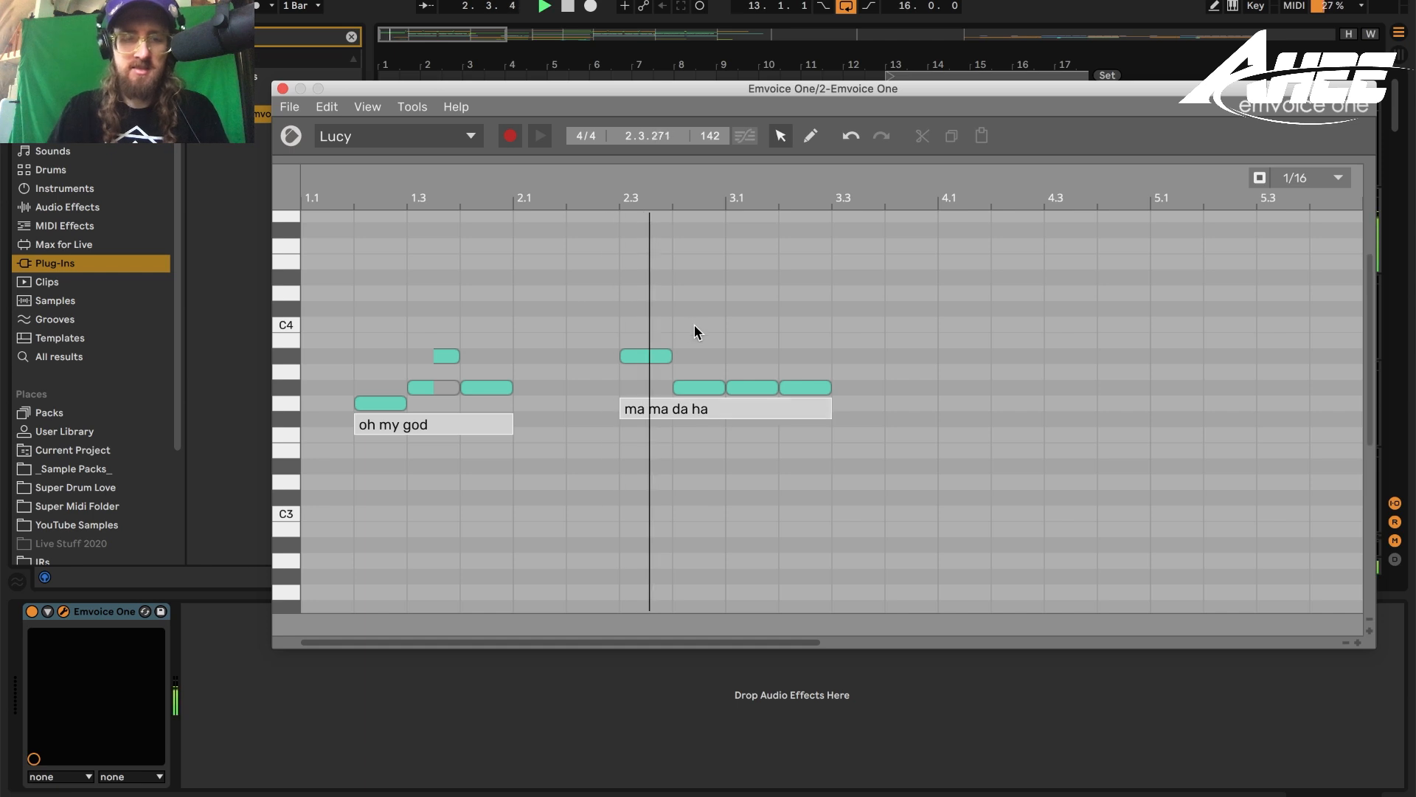
{"action": "key", "text": "space"}
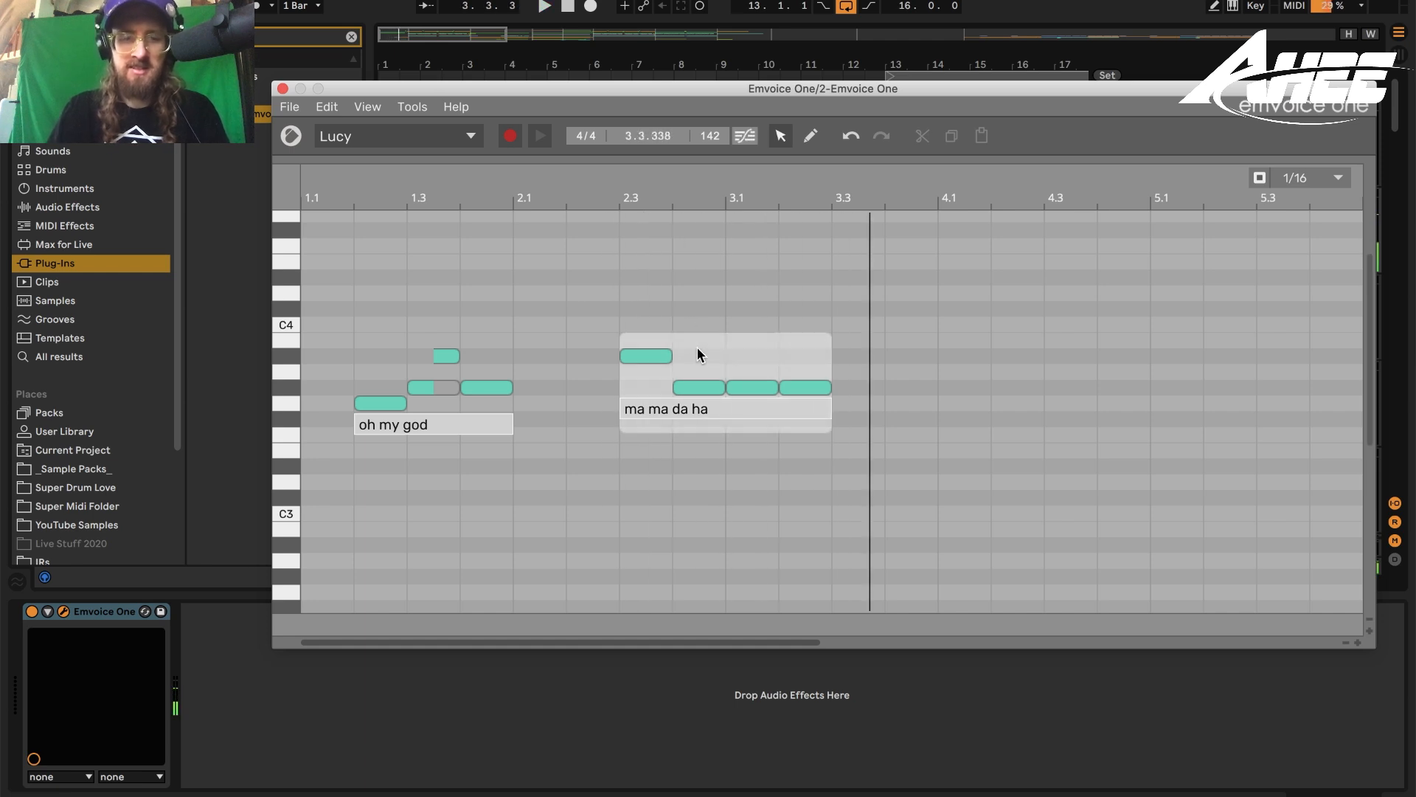
Preview the ma1 and ma2 pronunciation options for the second "ma" in the lyrics
{"action": "left_click", "coordinate": [658, 409]}
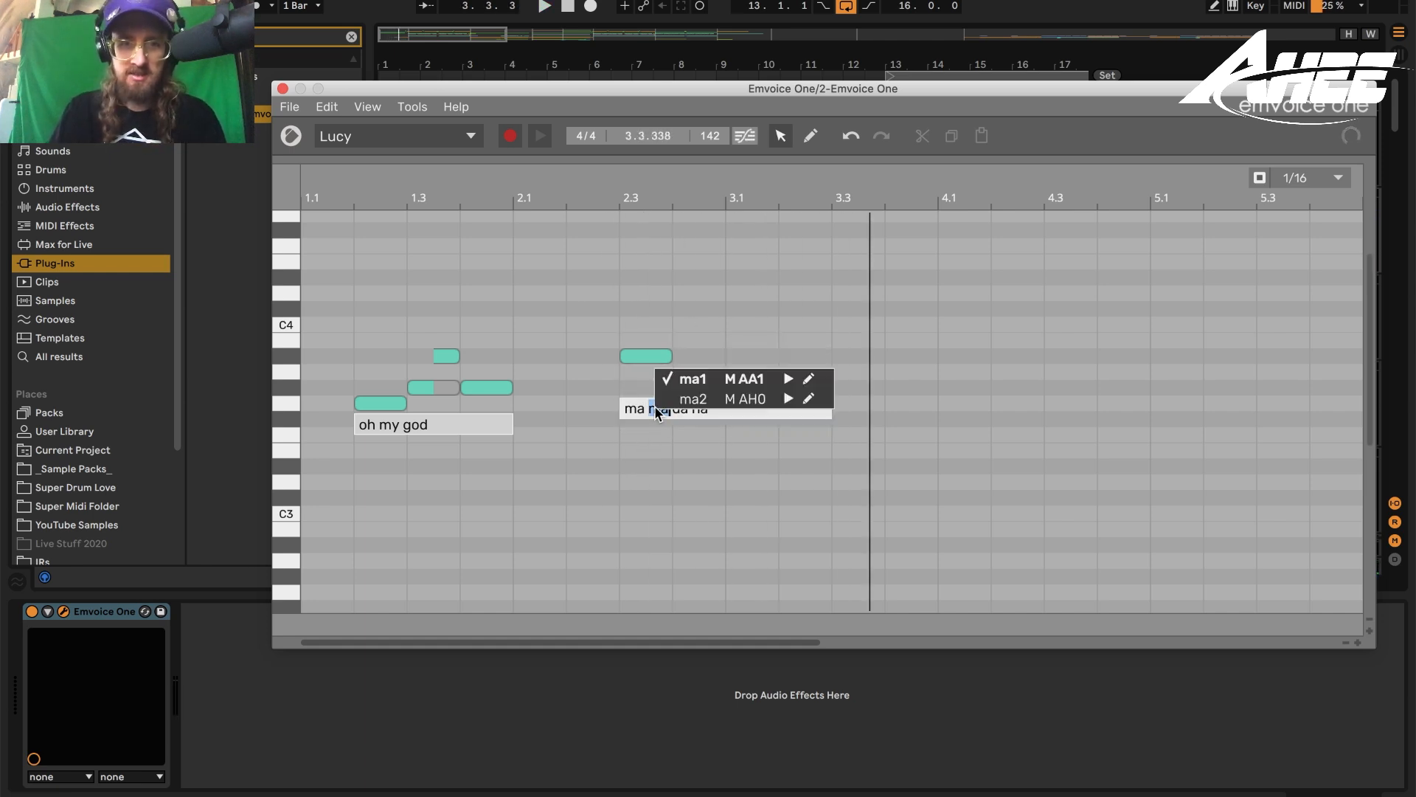
{"action": "left_click", "coordinate": [787, 380]}
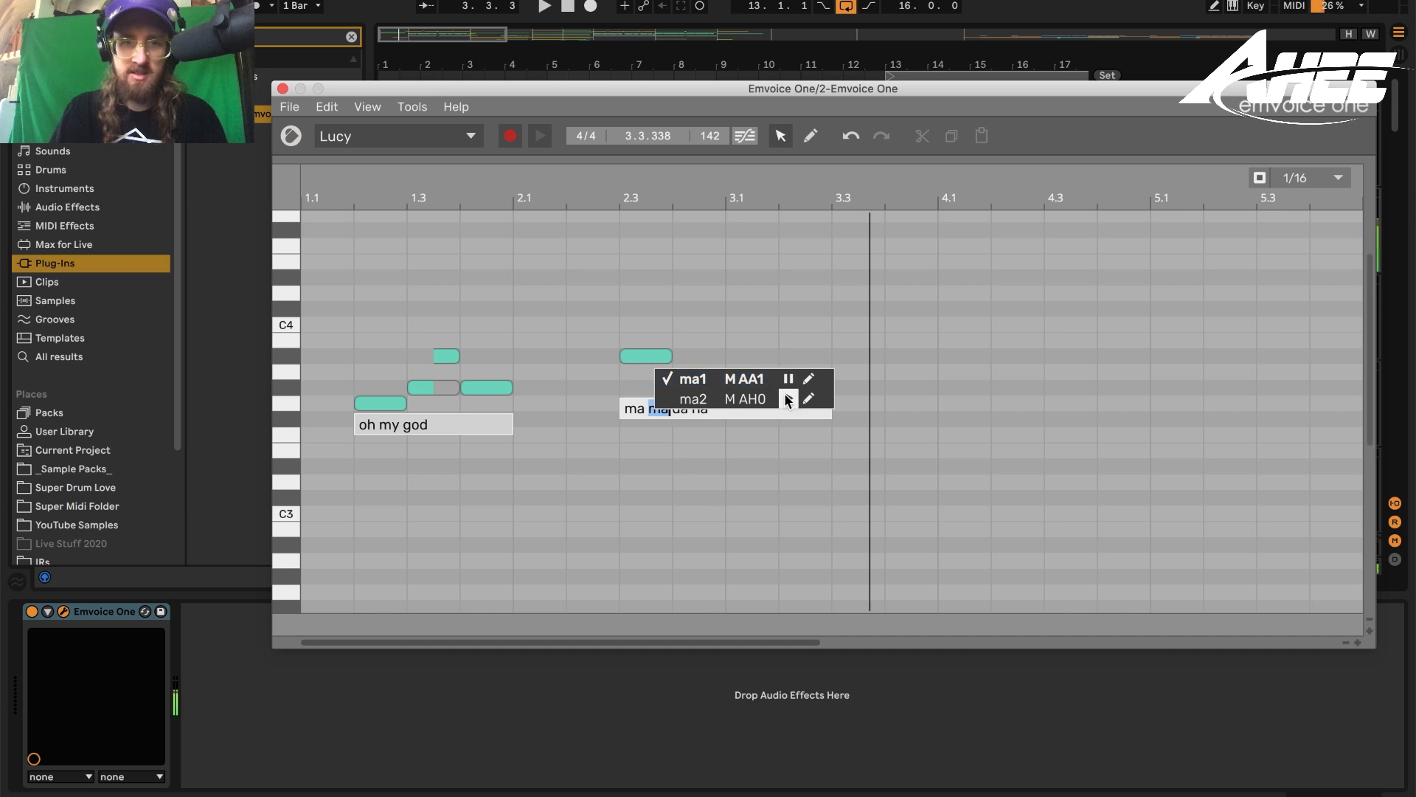
{"action": "left_click", "coordinate": [788, 399]}
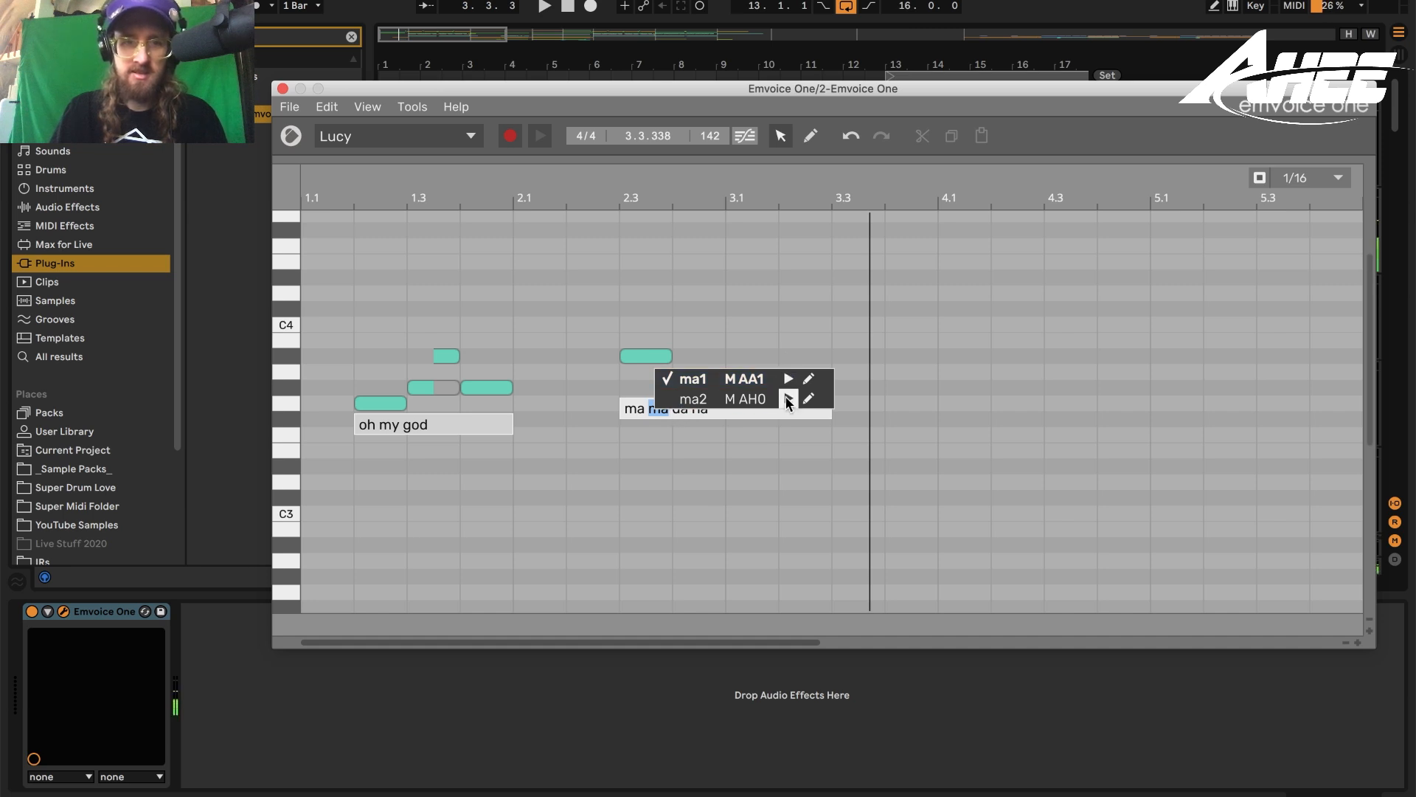
{"action": "left_click", "coordinate": [701, 451]}
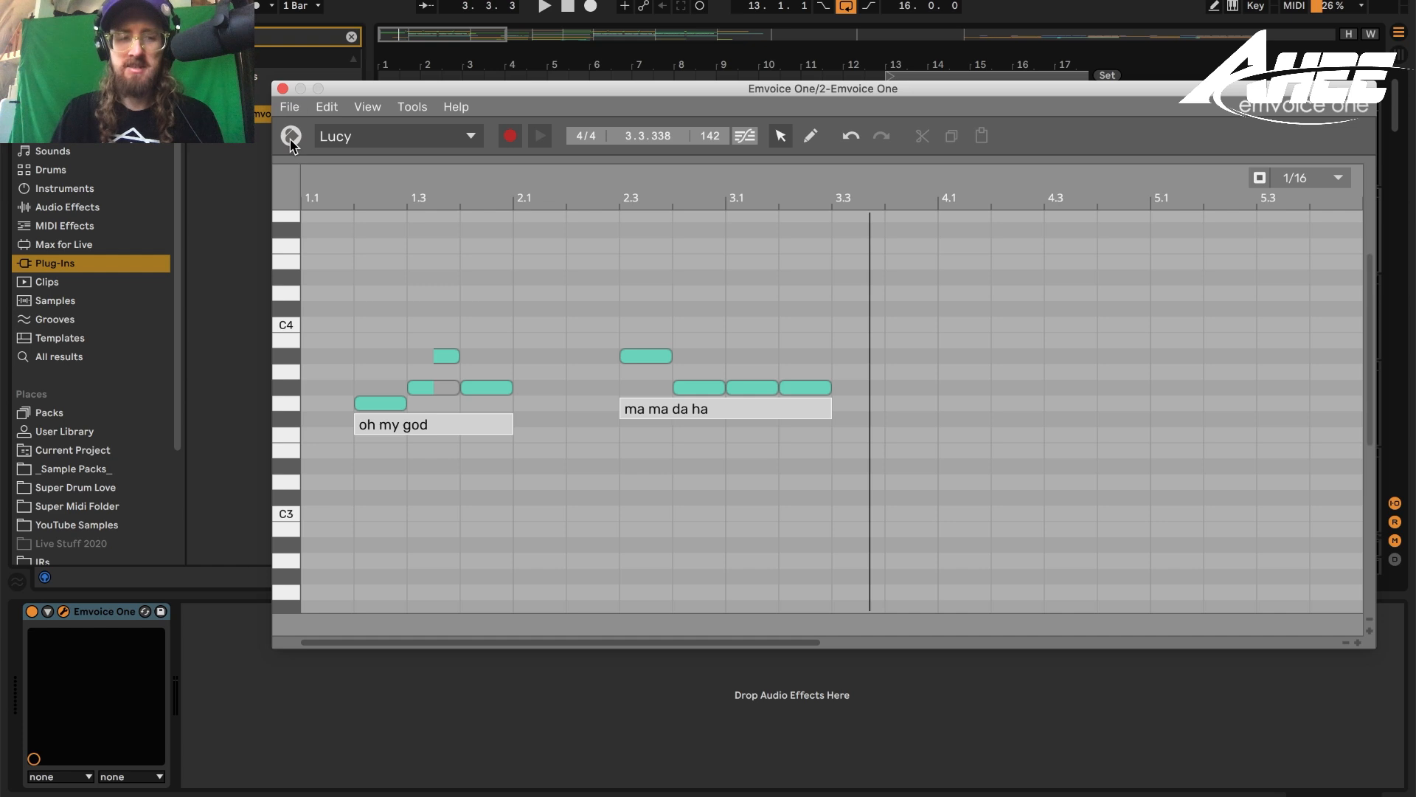
Close the Emvoice One editor and select the Audio 3 clip on track 8 in the arrangement
{"action": "left_click", "coordinate": [282, 89]}
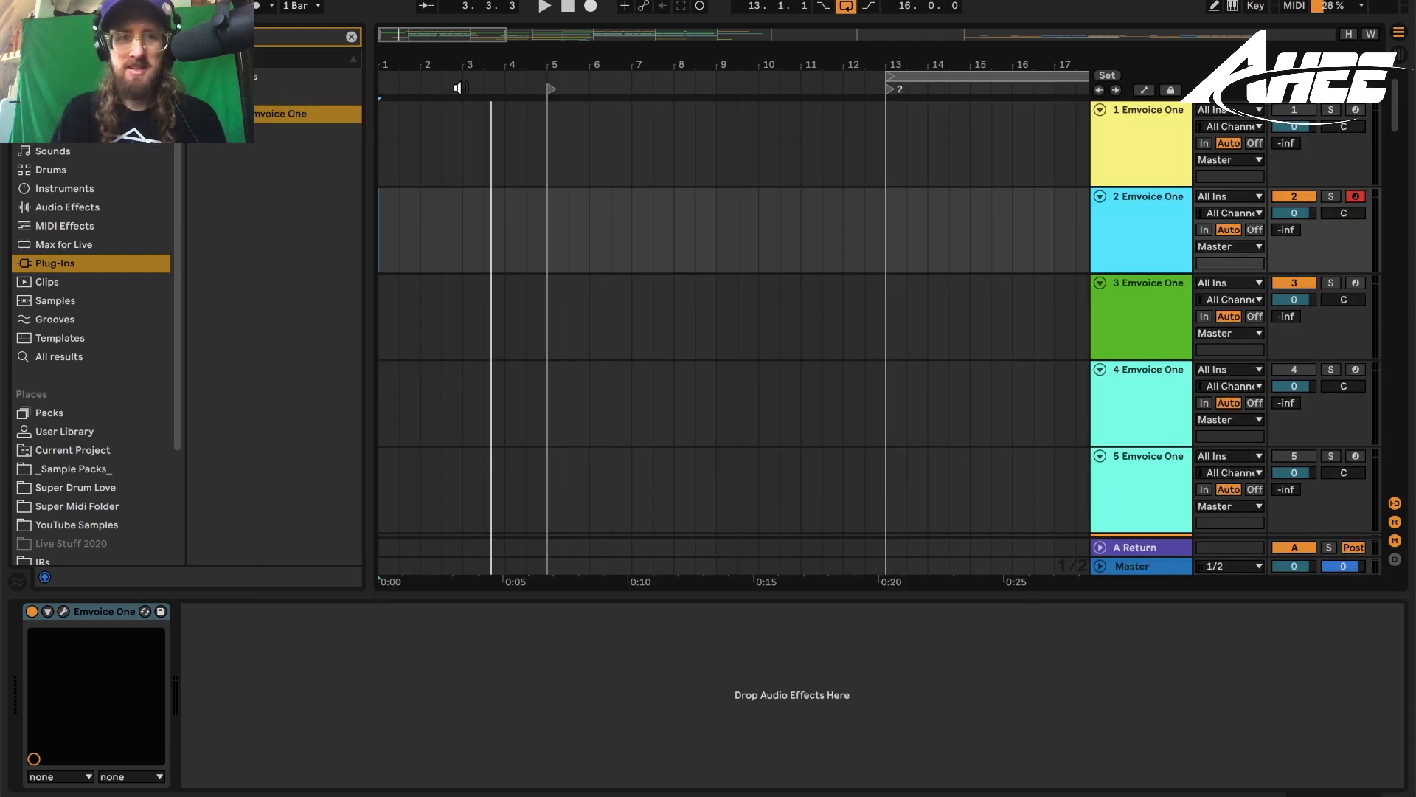
{"action": "left_click_drag", "start_coordinate": [483, 63], "coordinate": [481, 44]}
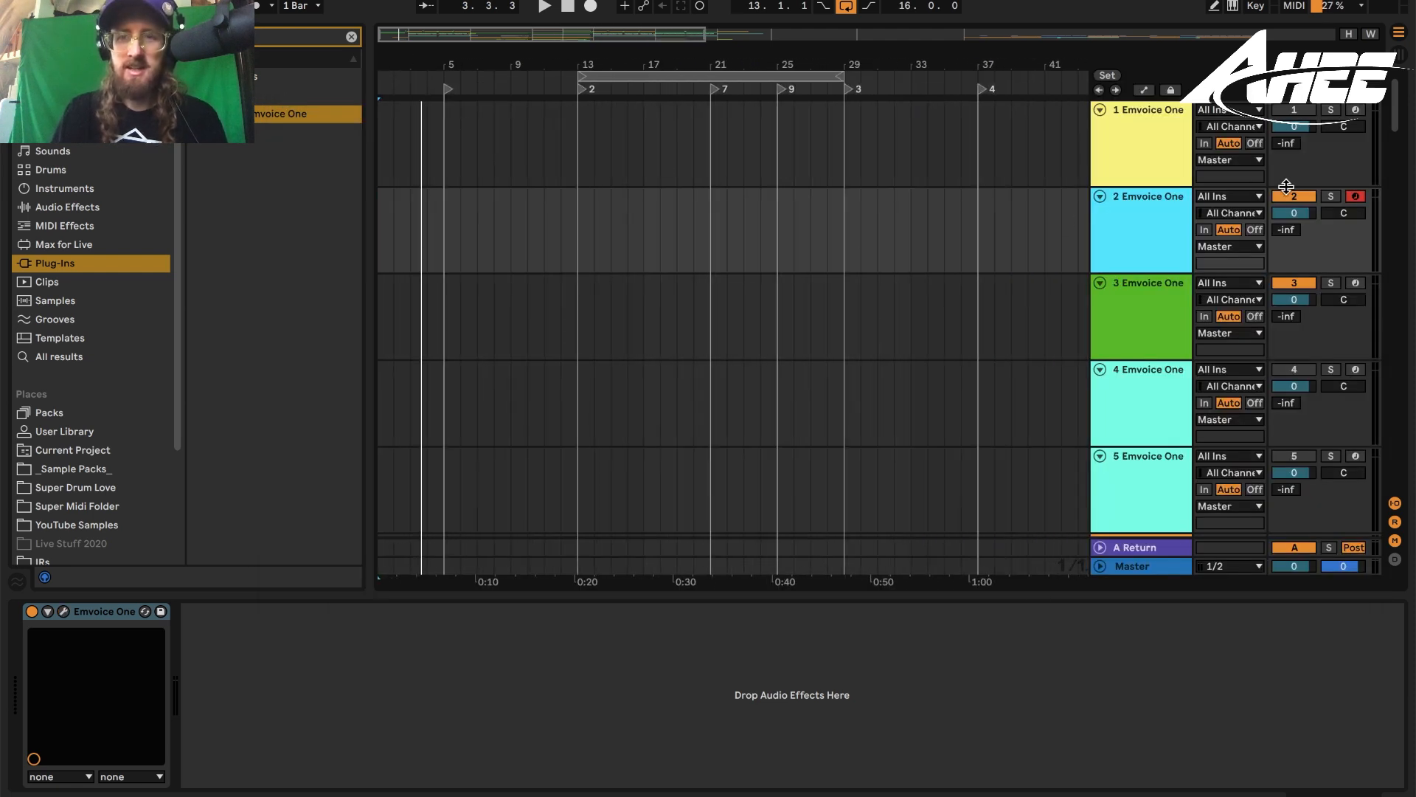
{"action": "scroll", "coordinate": [911, 291], "scroll_direction": "down", "scroll_amount": 5}
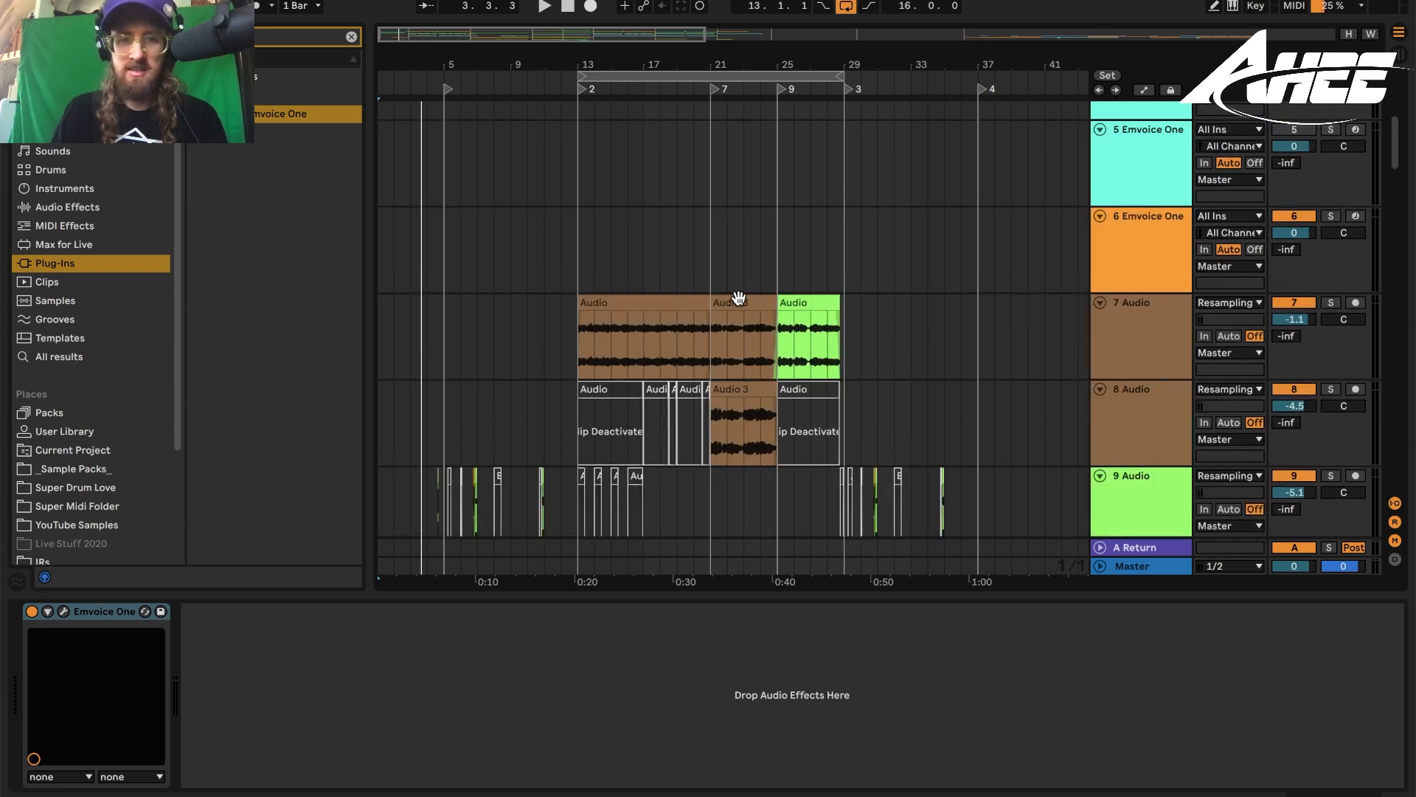
{"action": "left_click", "coordinate": [710, 228]}
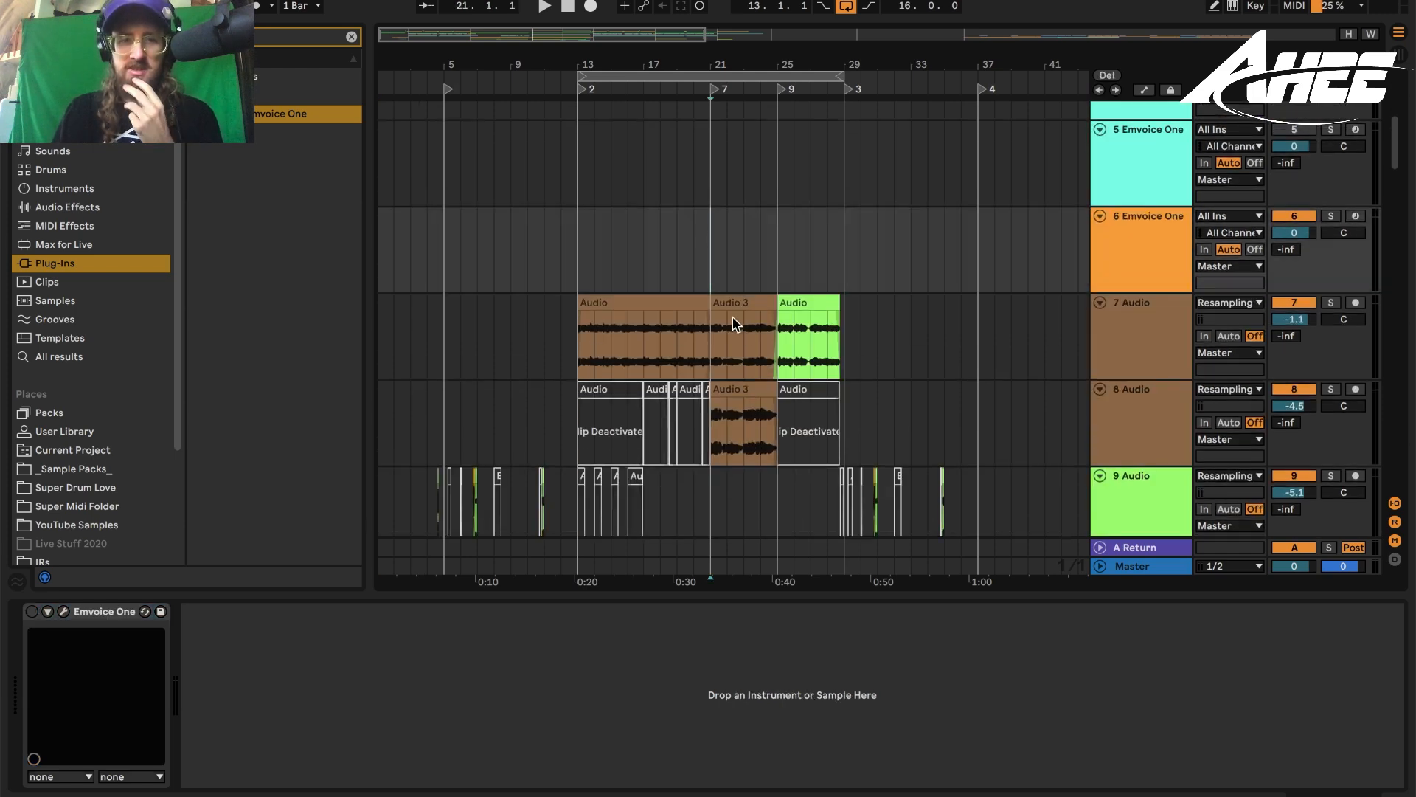
{"action": "left_click", "coordinate": [721, 392]}
Audition the Audio 3 vocal clips with tracks 7 and 8 soloed, and clear both solos after stopping playback
{"action": "left_click", "coordinate": [1331, 389]}
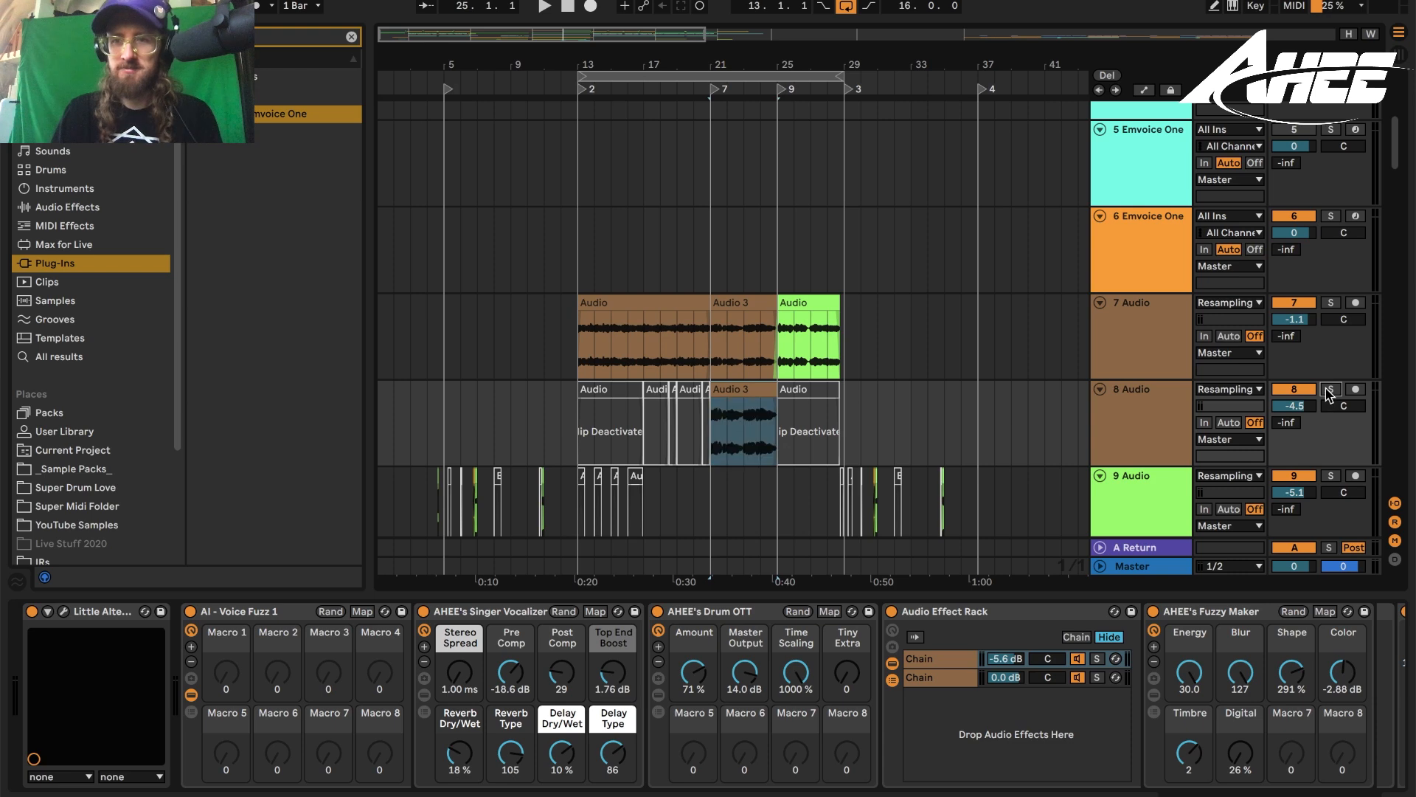
{"action": "left_click", "coordinate": [1331, 303]}
{"action": "key", "text": "space"}
{"action": "left_click_drag", "start_coordinate": [766, 66], "coordinate": [729, 164]}
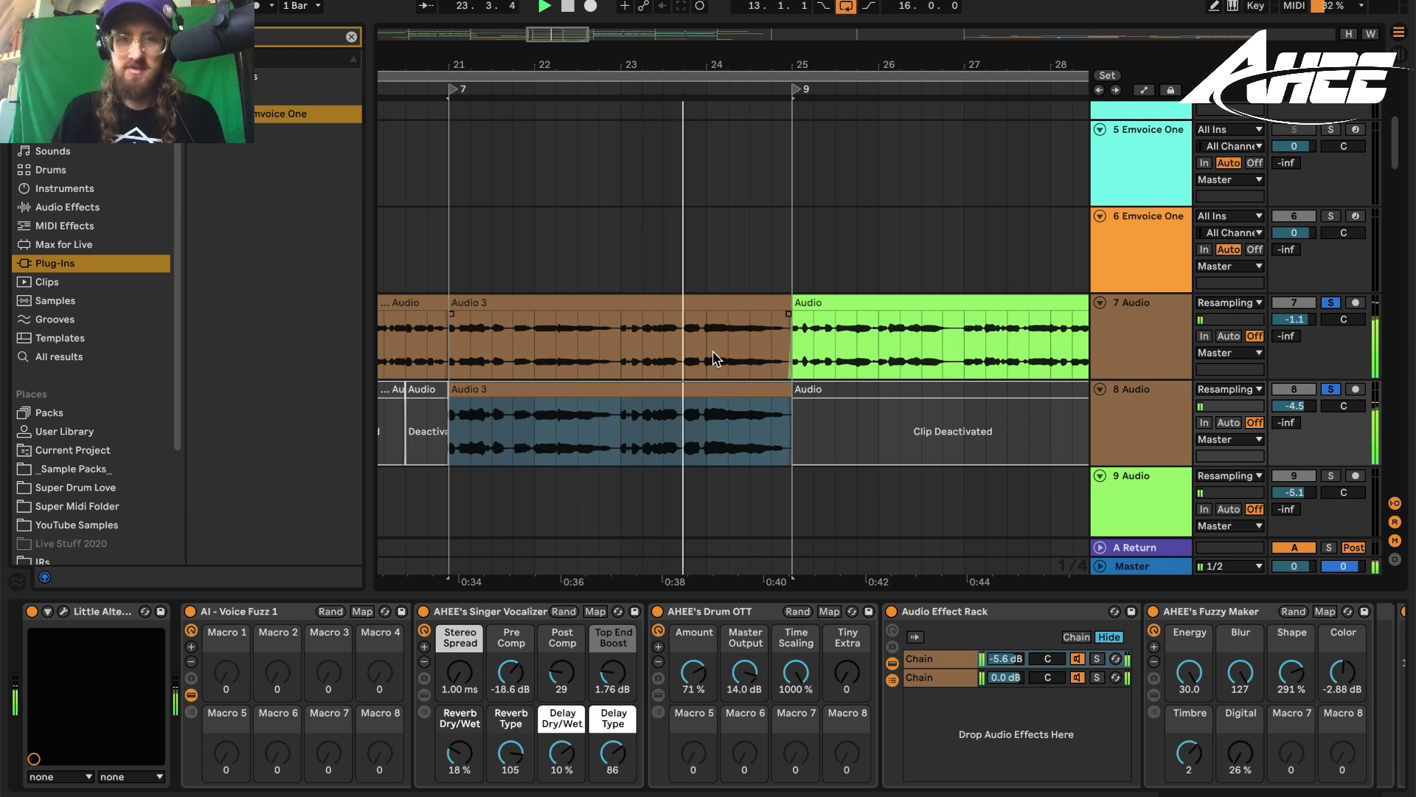
{"action": "key", "text": "space"}
{"action": "left_click_drag", "start_coordinate": [673, 62], "coordinate": [690, 11]}
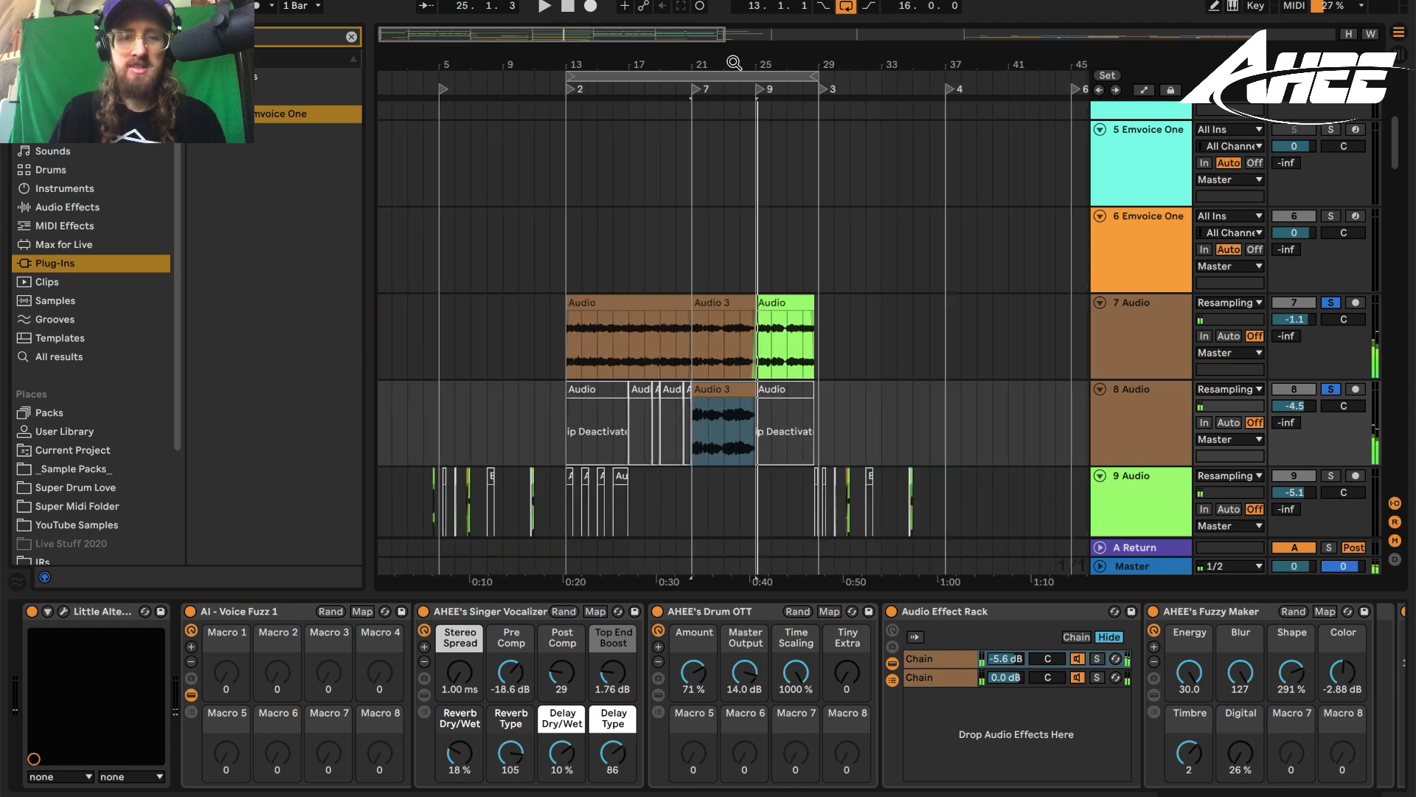
{"action": "left_click_drag", "start_coordinate": [736, 63], "coordinate": [734, 63]}
{"action": "left_click", "coordinate": [1330, 303]}
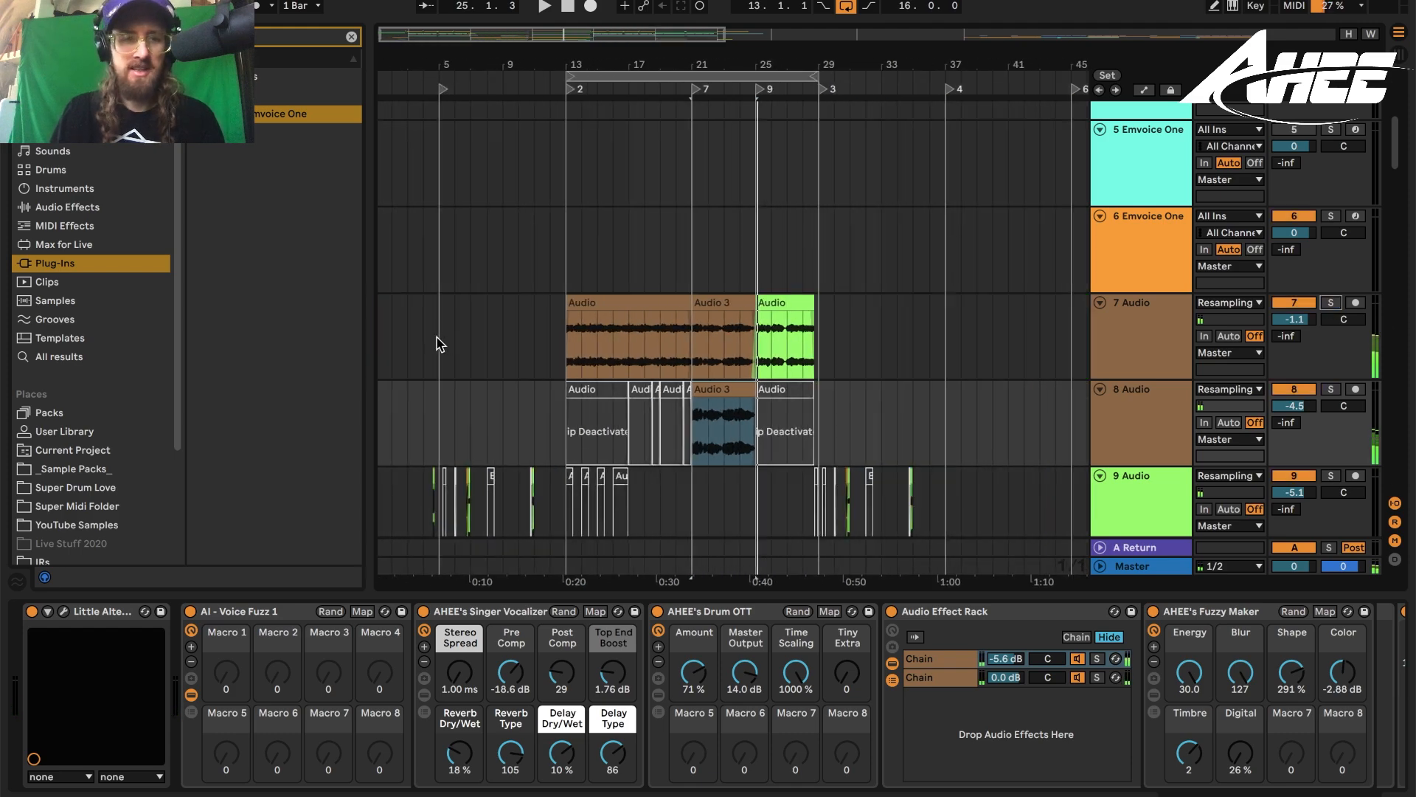
Switch to the Emvoice guide, review its sections on phrases, pronunciation, scoops and word substitutions, and bring the website FAQ forward
{"action": "key", "text": "super+Tab"}
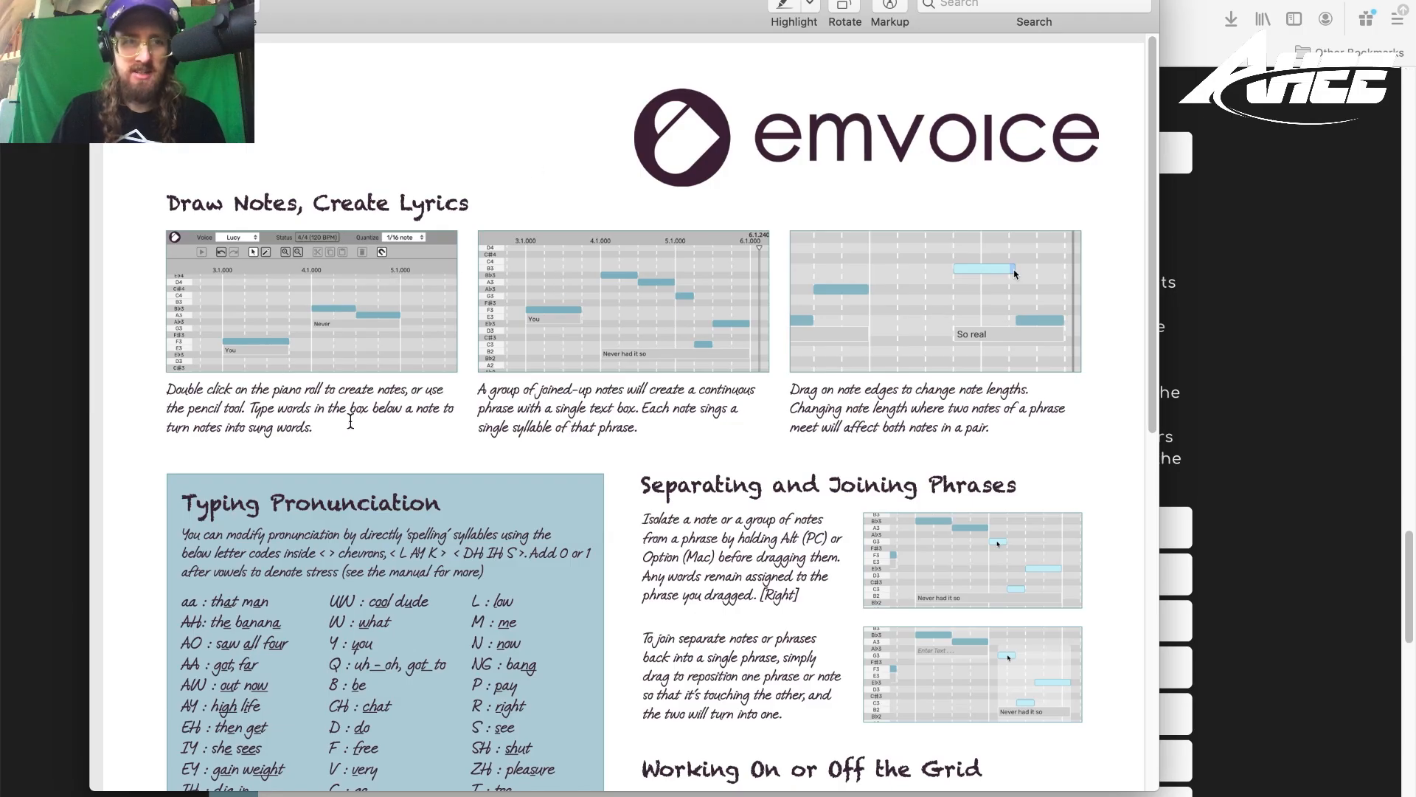
{"action": "scroll", "coordinate": [375, 531], "scroll_direction": "down", "scroll_amount": 5}
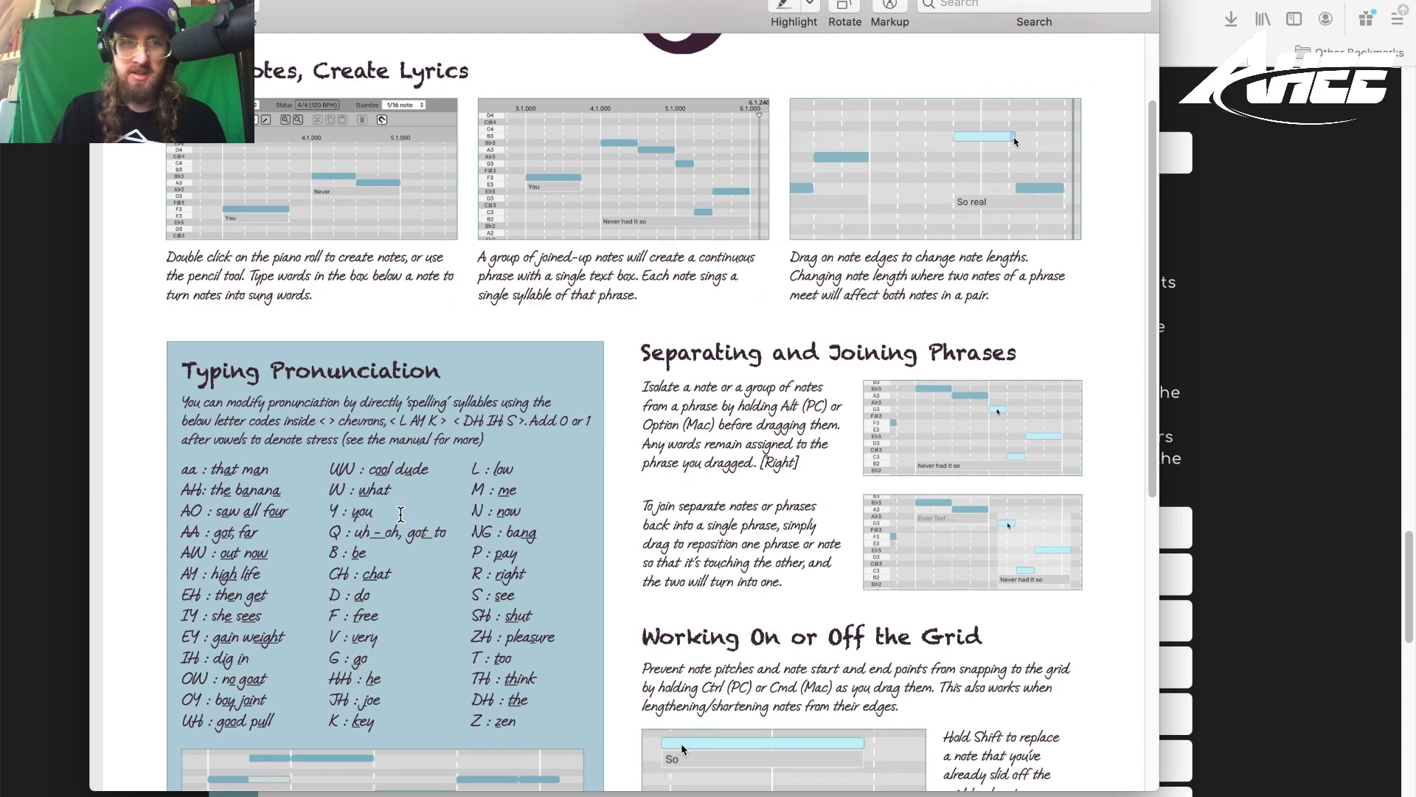
{"action": "scroll", "coordinate": [397, 513], "scroll_direction": "down", "scroll_amount": 6}
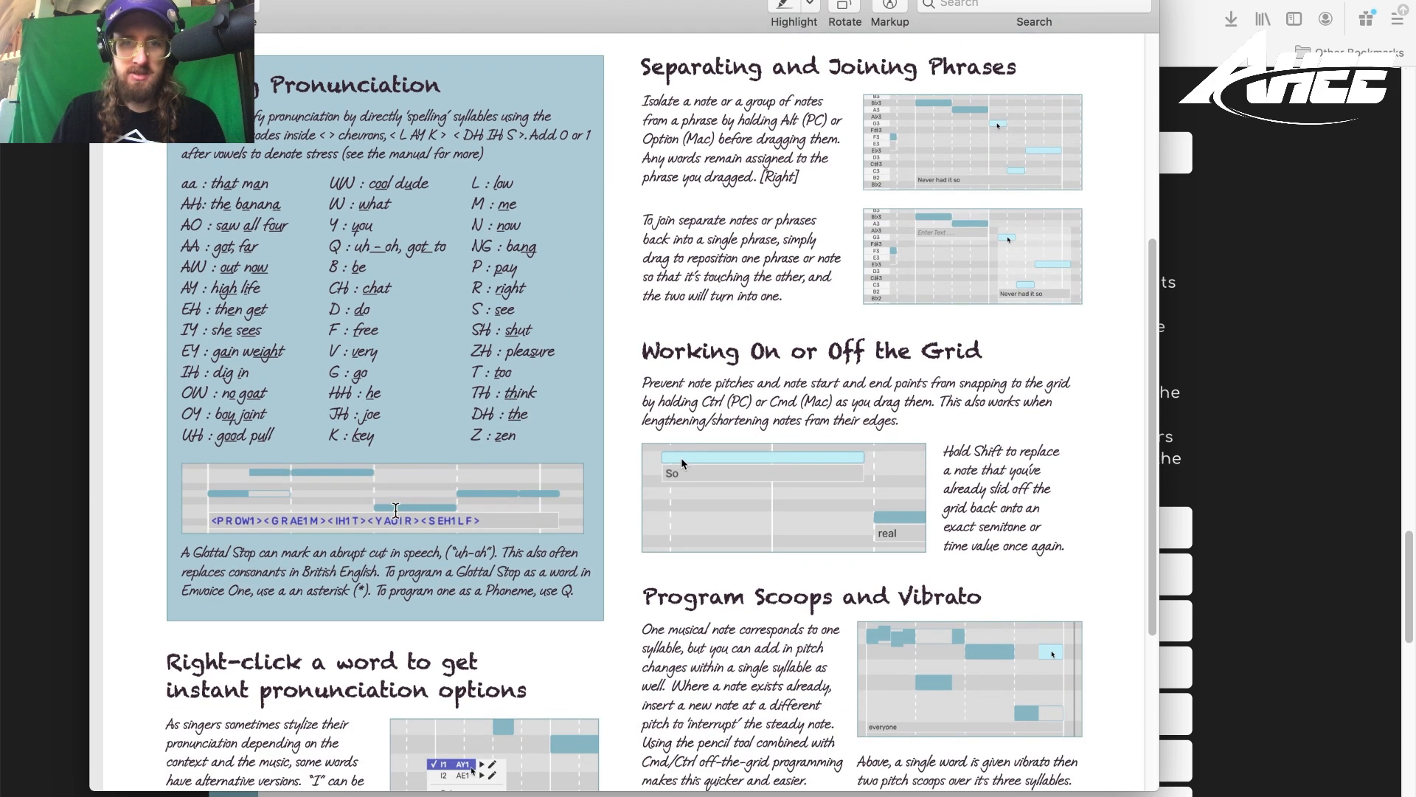
{"action": "scroll", "coordinate": [561, 451], "scroll_direction": "down", "scroll_amount": 5}
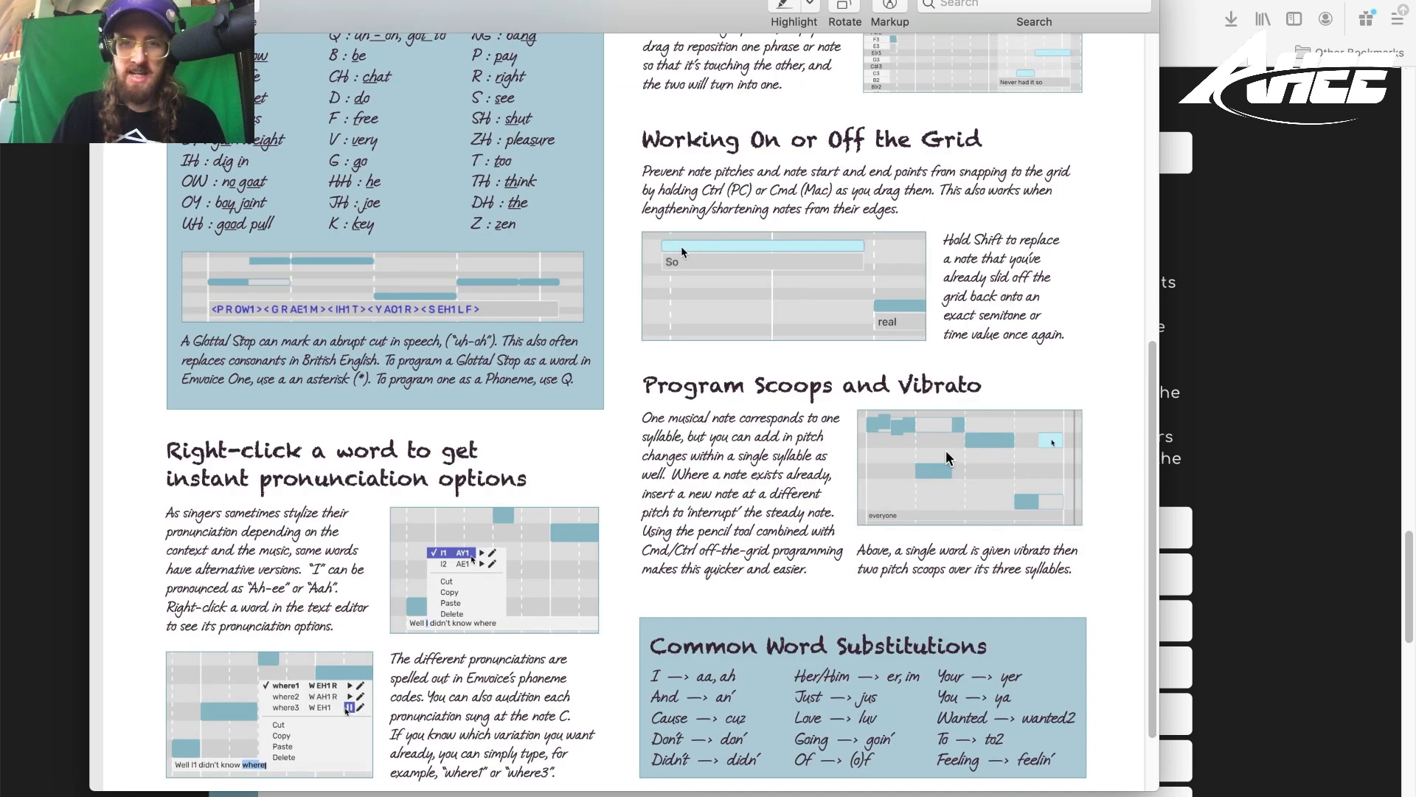
{"action": "scroll", "coordinate": [680, 451], "scroll_direction": "down", "scroll_amount": 3}
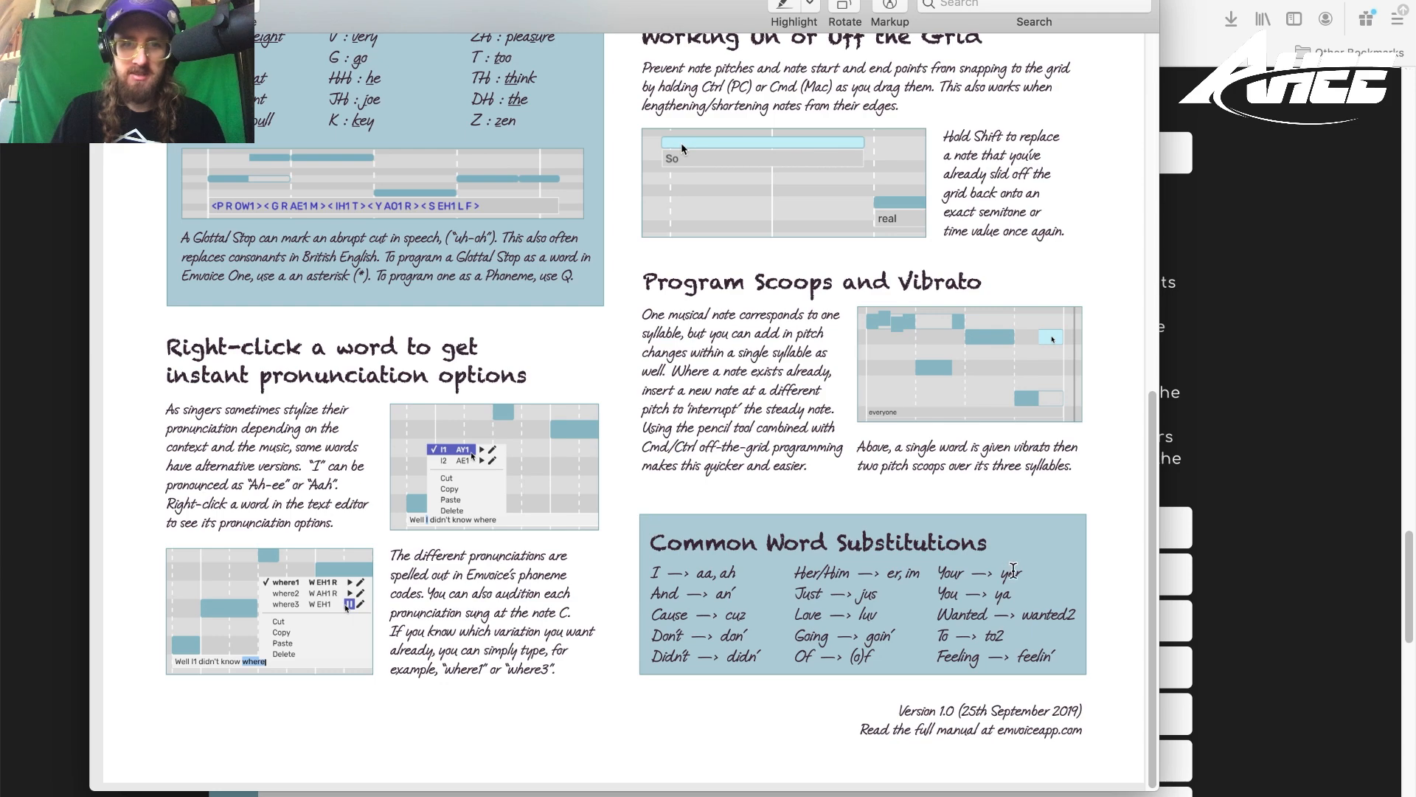
{"action": "scroll", "coordinate": [527, 561], "scroll_direction": "up", "scroll_amount": 15}
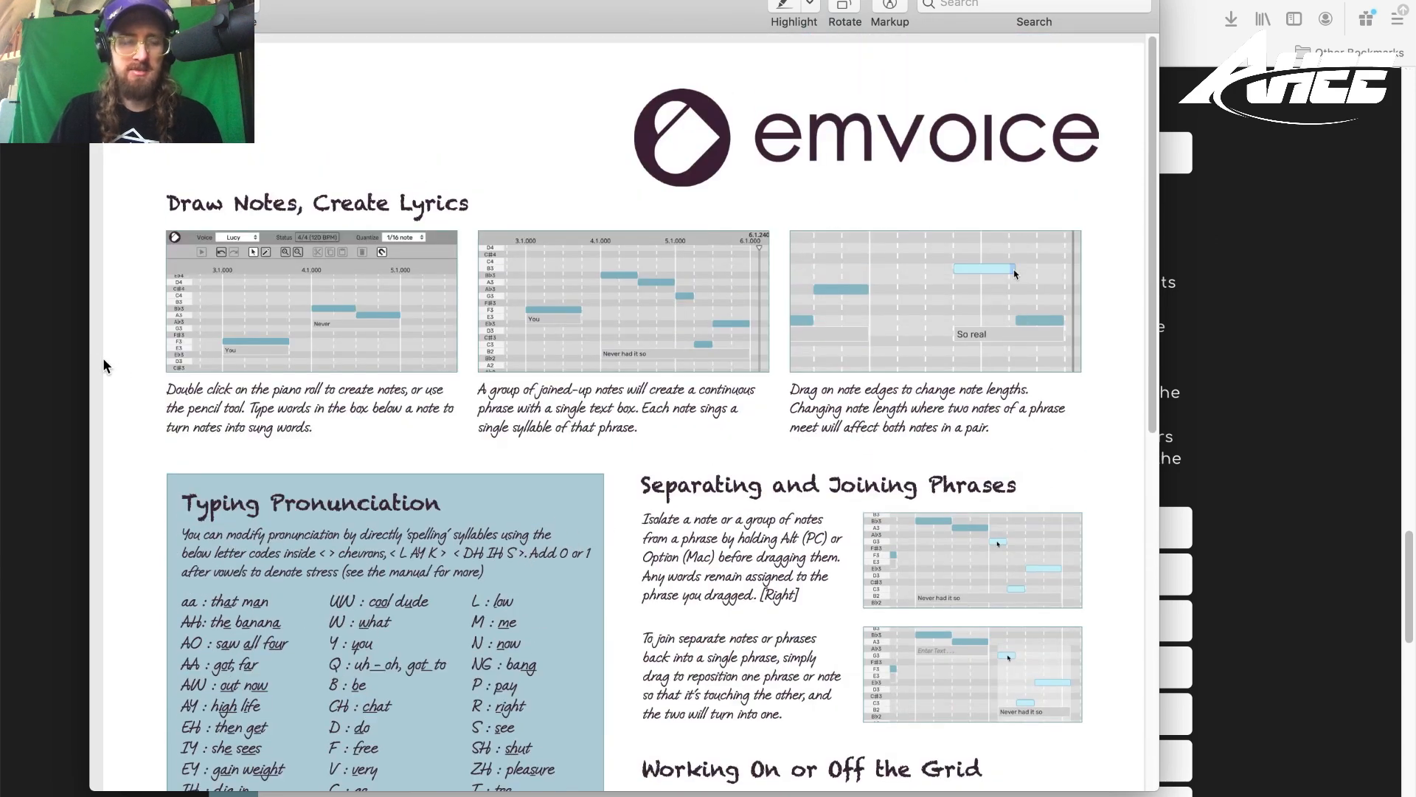
{"action": "left_click", "coordinate": [59, 373]}
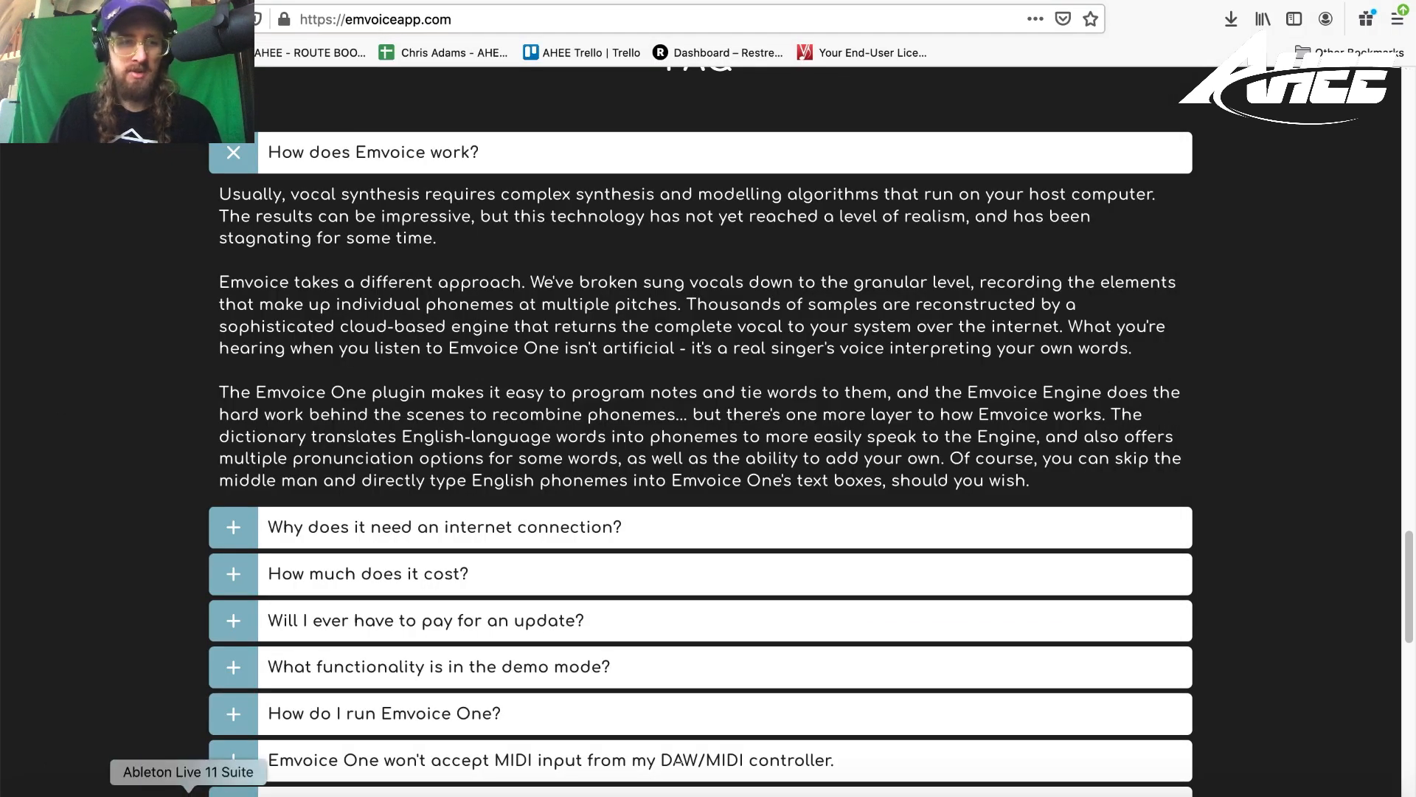
Return to Ableton Live and play the Audio 2 clips on tracks 35 and 36 from bar 2
{"action": "left_click", "coordinate": [189, 791]}
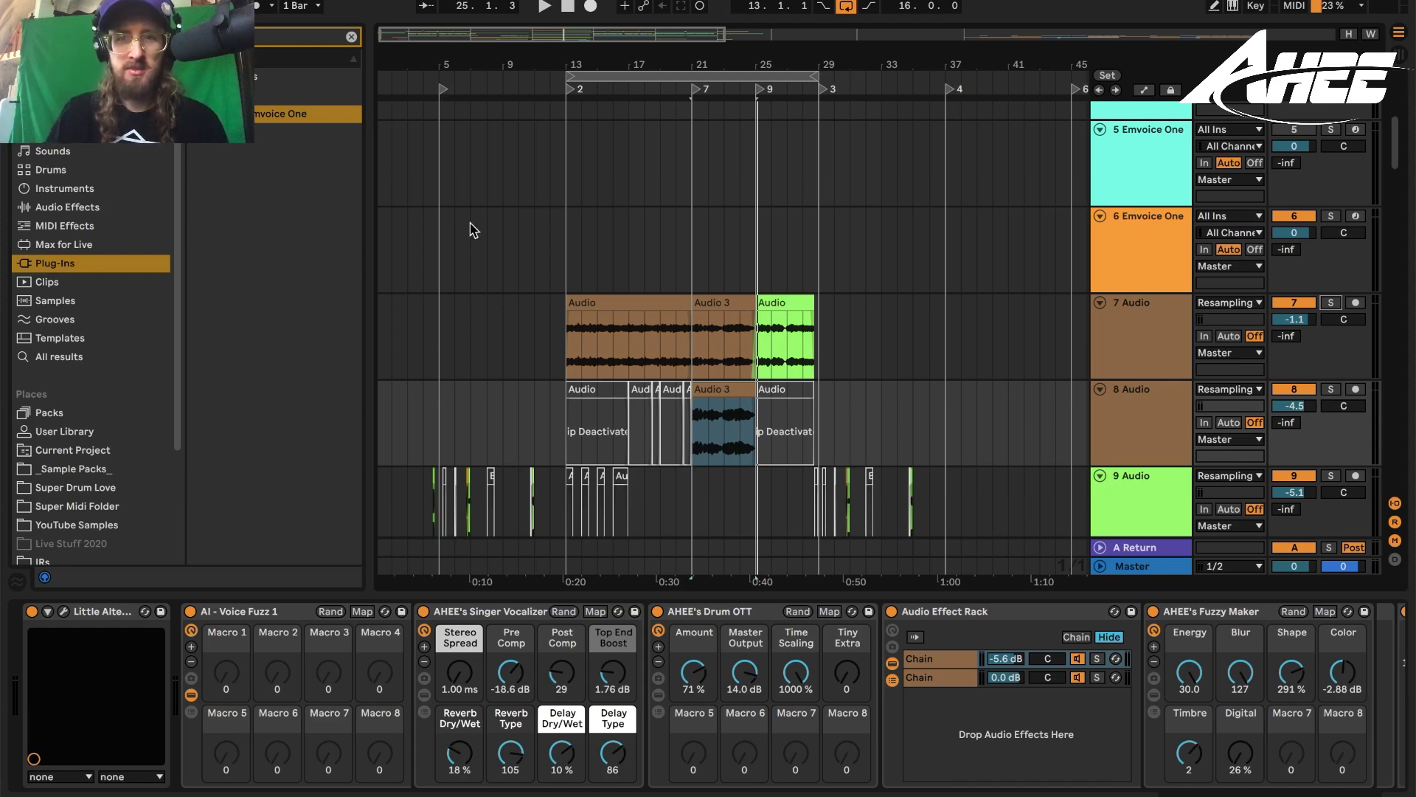
{"action": "left_click", "coordinate": [441, 332]}
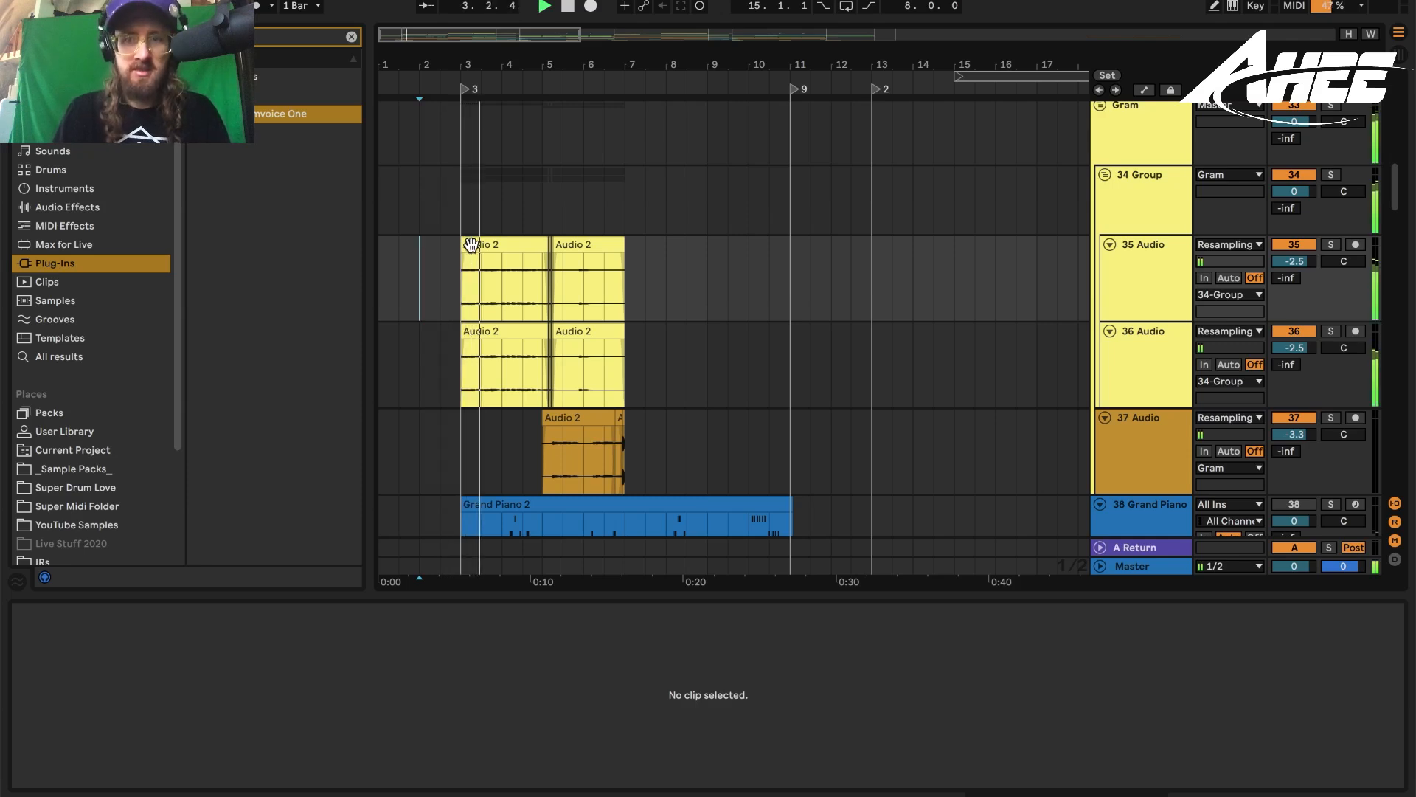
Listen to the Audio 2 vocals through bar 7, and select the first Audio 2 clip on track 36 during playback
{"action": "scroll", "coordinate": [472, 247], "scroll_direction": "down", "scroll_amount": 2}
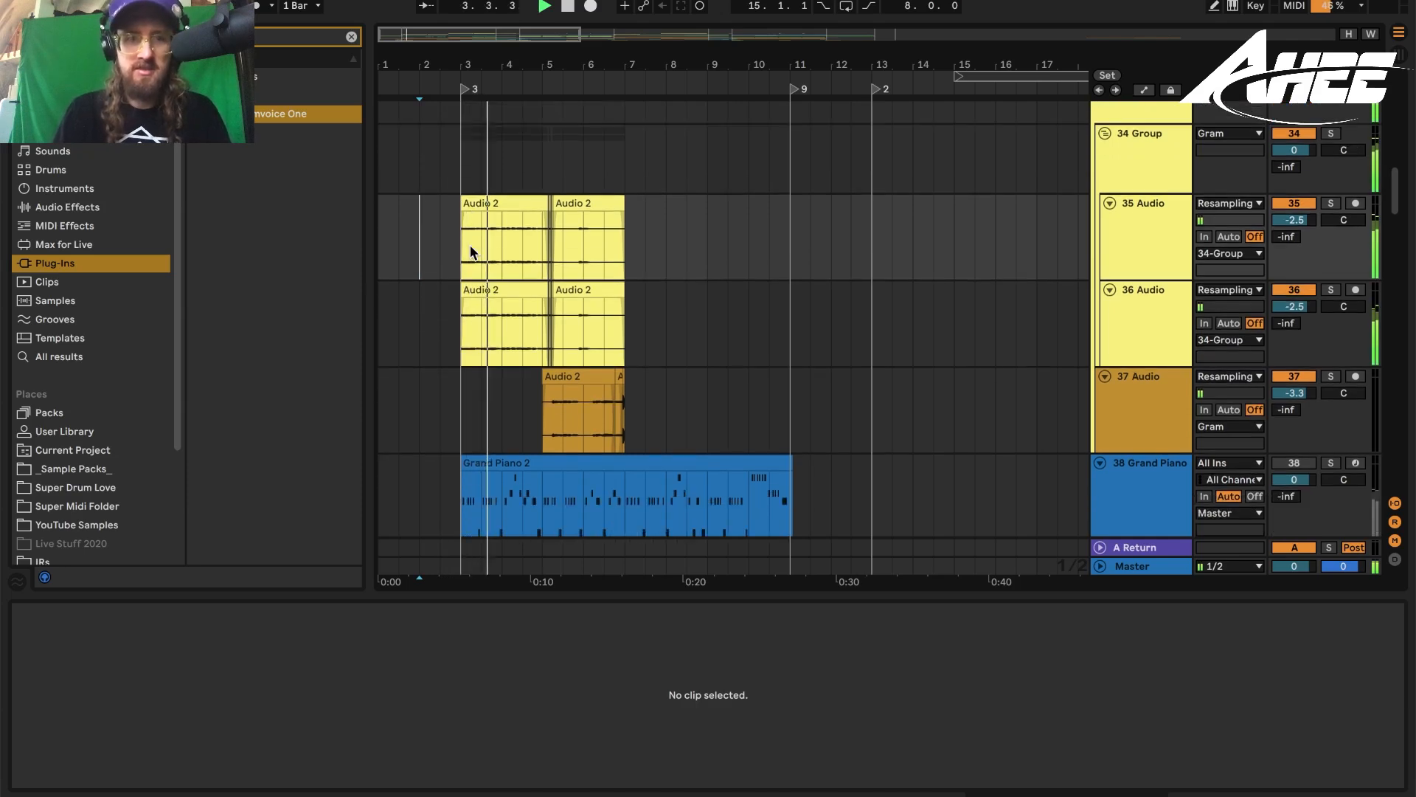
{"action": "left_click", "coordinate": [490, 282]}
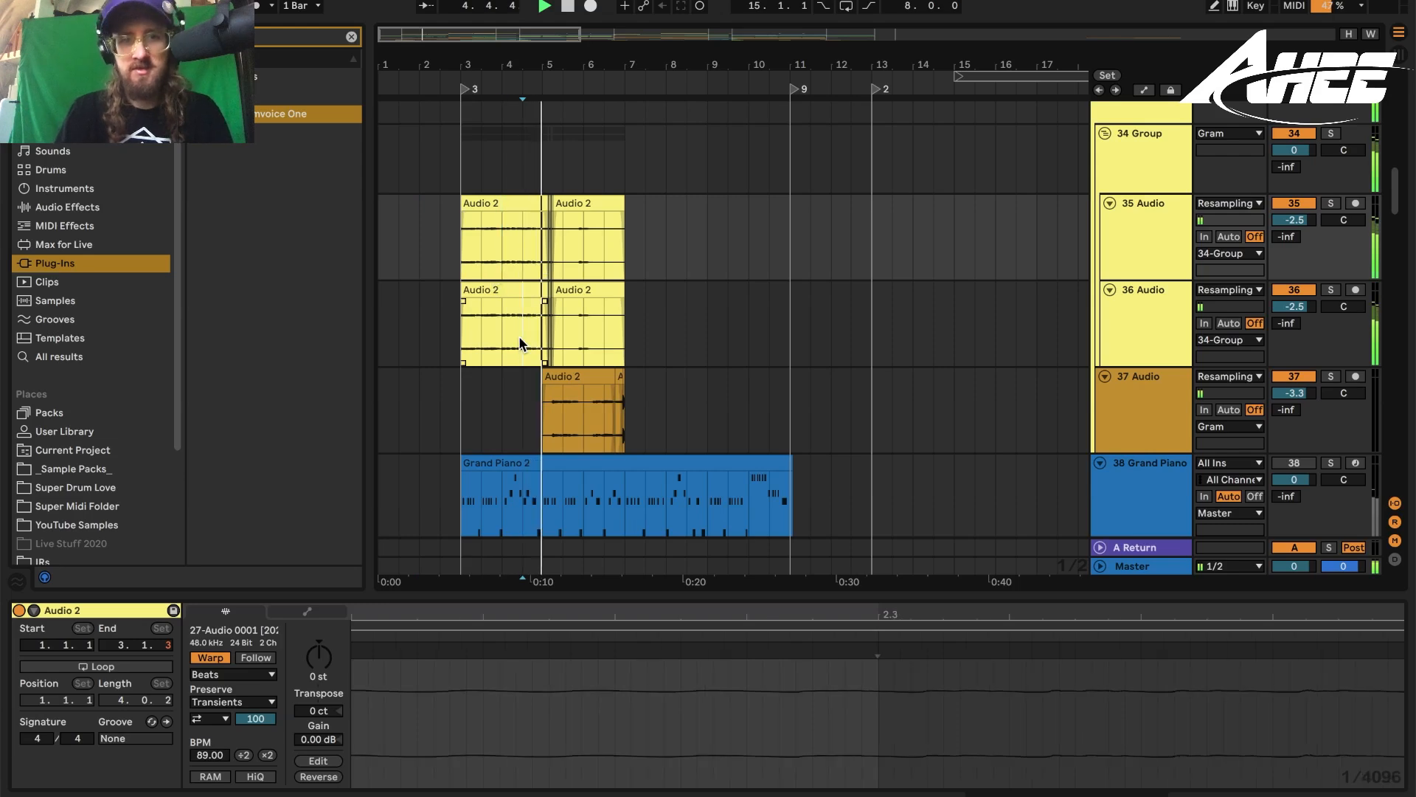
{"action": "scroll", "coordinate": [521, 336], "scroll_direction": "up", "scroll_amount": 4}
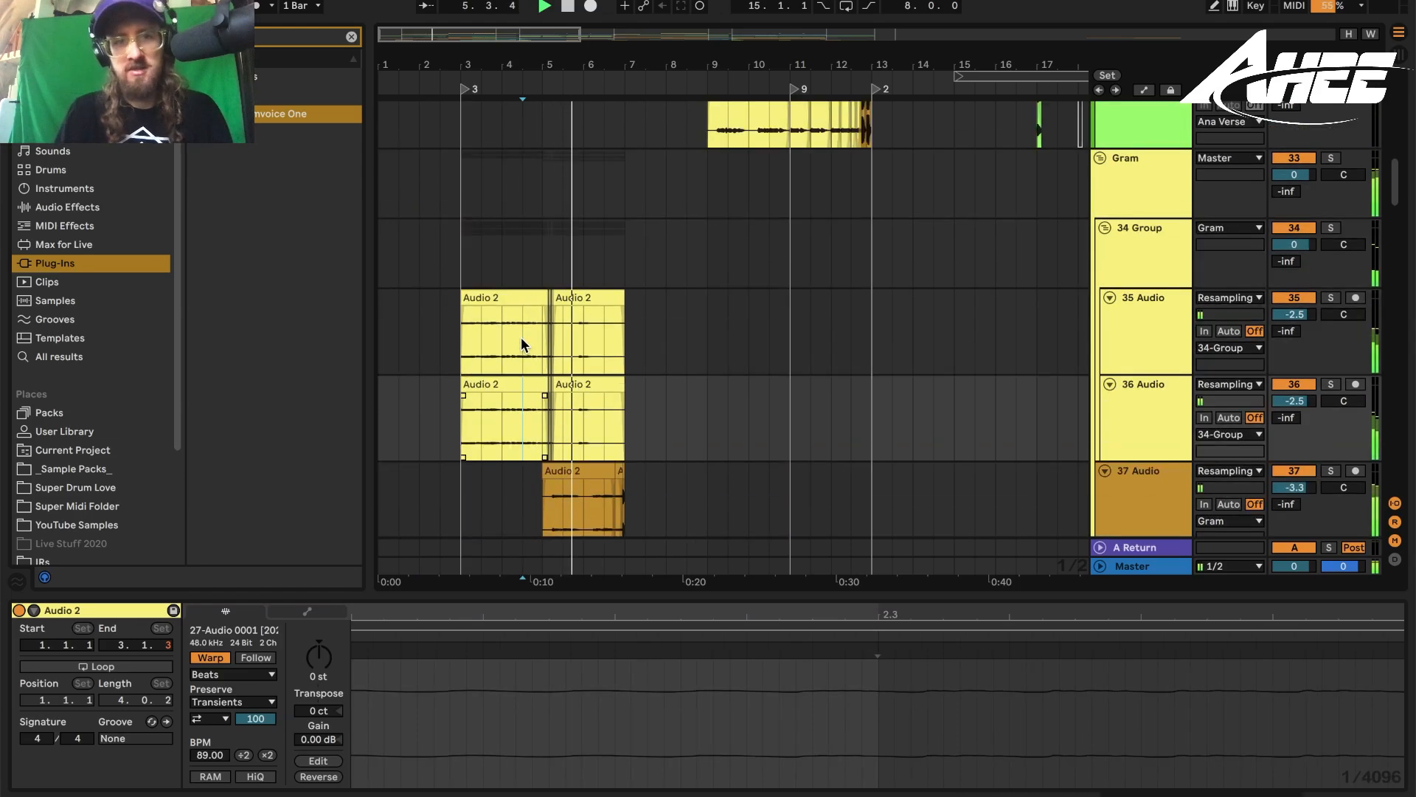
{"action": "scroll", "coordinate": [521, 338], "scroll_direction": "down", "scroll_amount": 3}
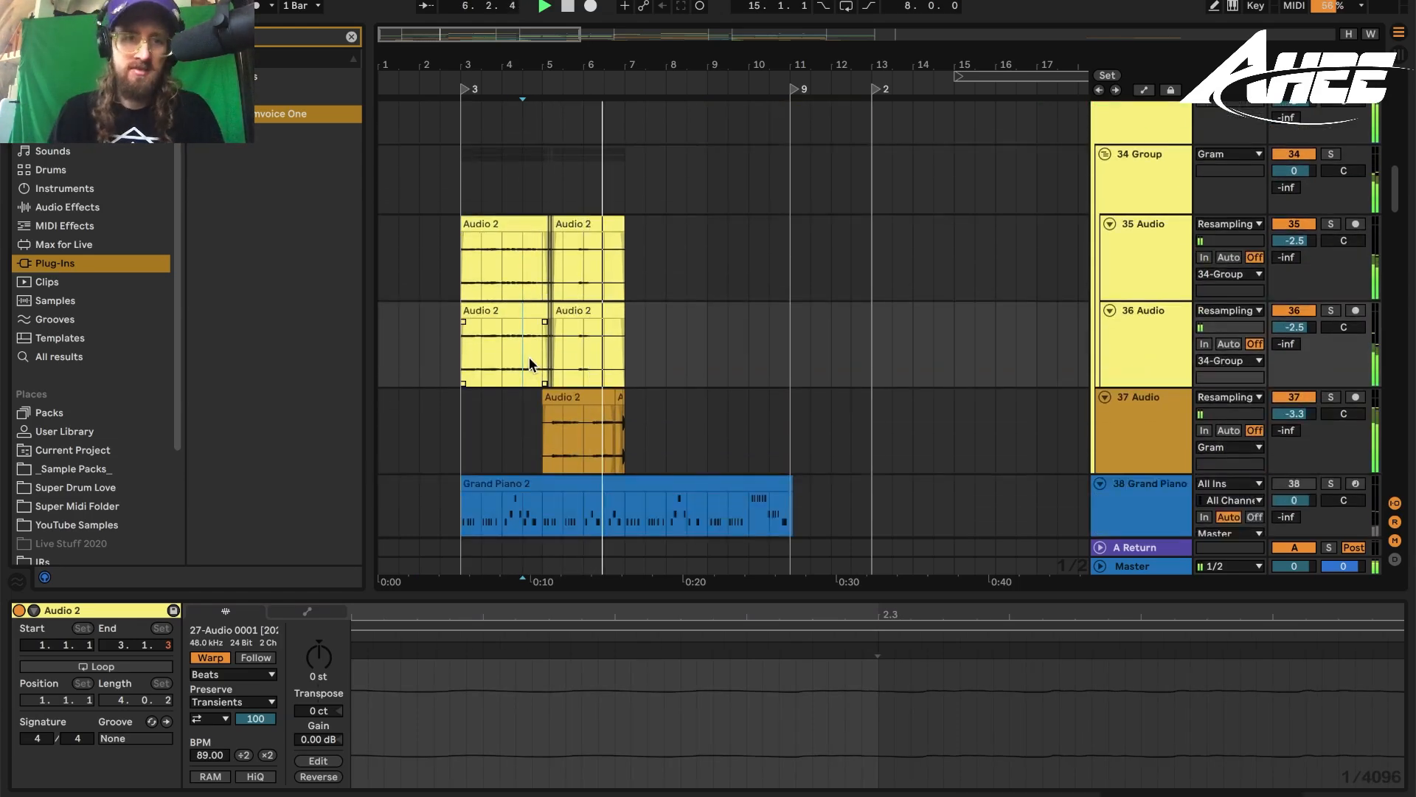
{"action": "scroll", "coordinate": [528, 361], "scroll_direction": "up", "scroll_amount": 12}
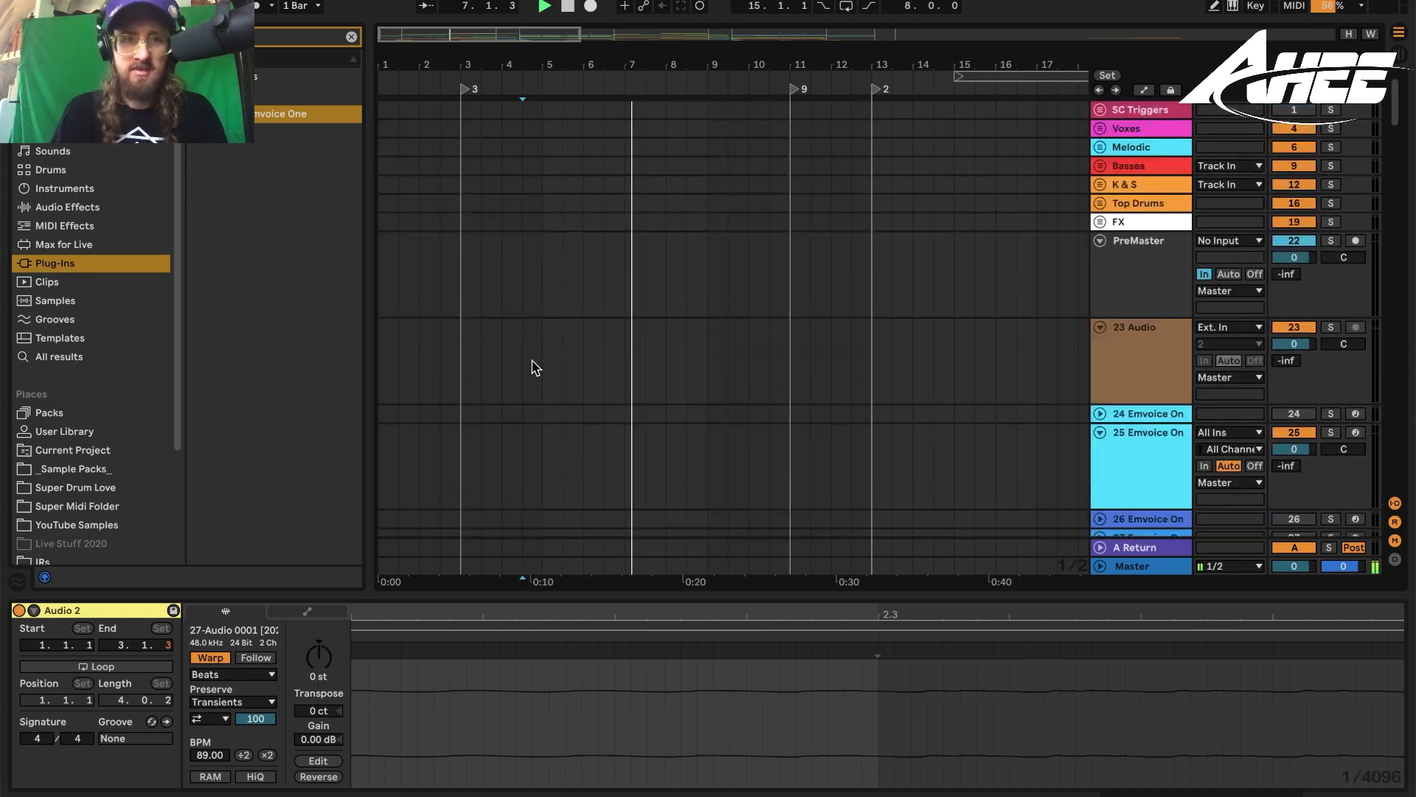
Show the Emvoice One editor on track 26 and audition its "have you really ev er given" phrase with the track soloed
{"action": "scroll", "coordinate": [505, 340], "scroll_direction": "down", "scroll_amount": 10}
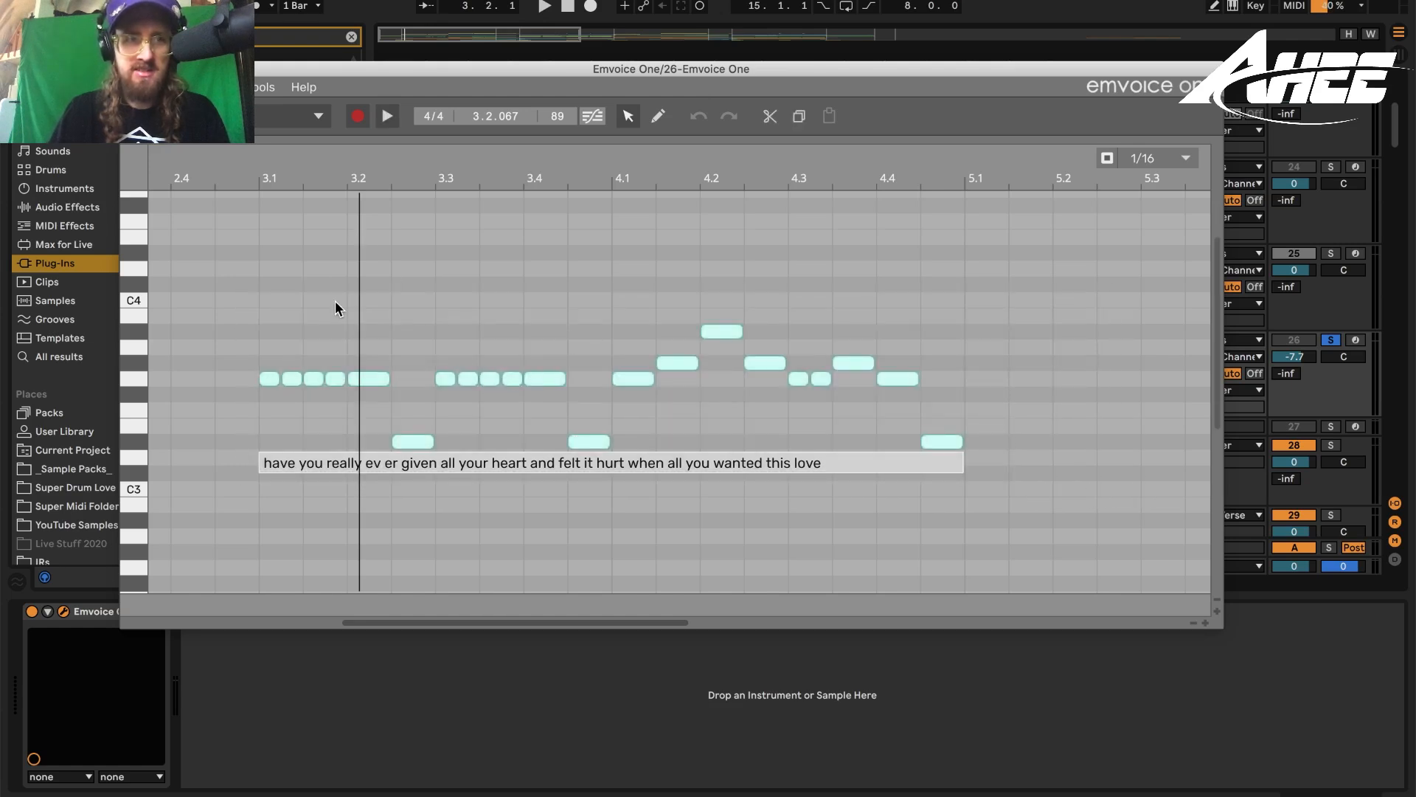
{"action": "scroll", "coordinate": [341, 328], "scroll_direction": "up", "scroll_amount": 1}
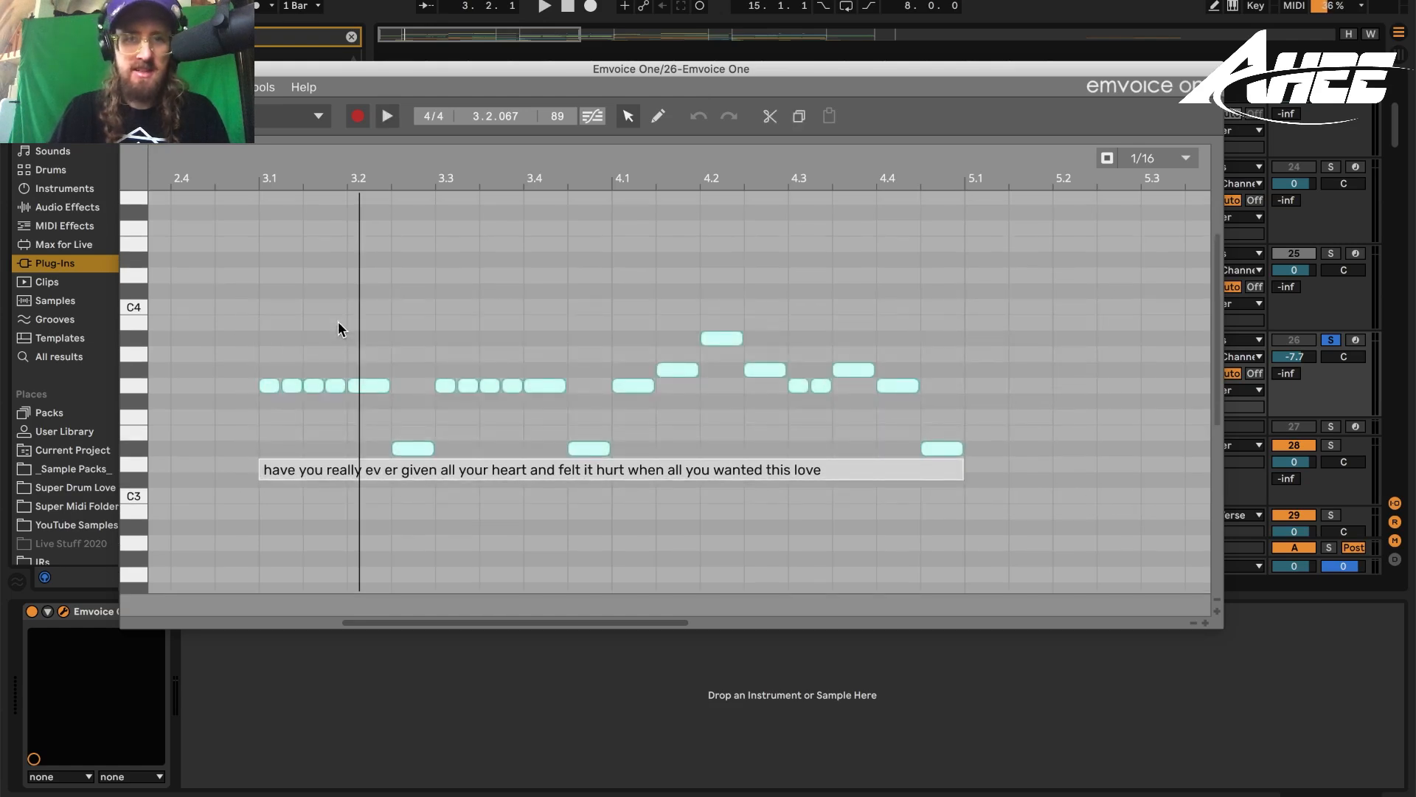
{"action": "key", "text": "space"}
{"action": "scroll", "coordinate": [339, 328], "scroll_direction": "down", "scroll_amount": 5}
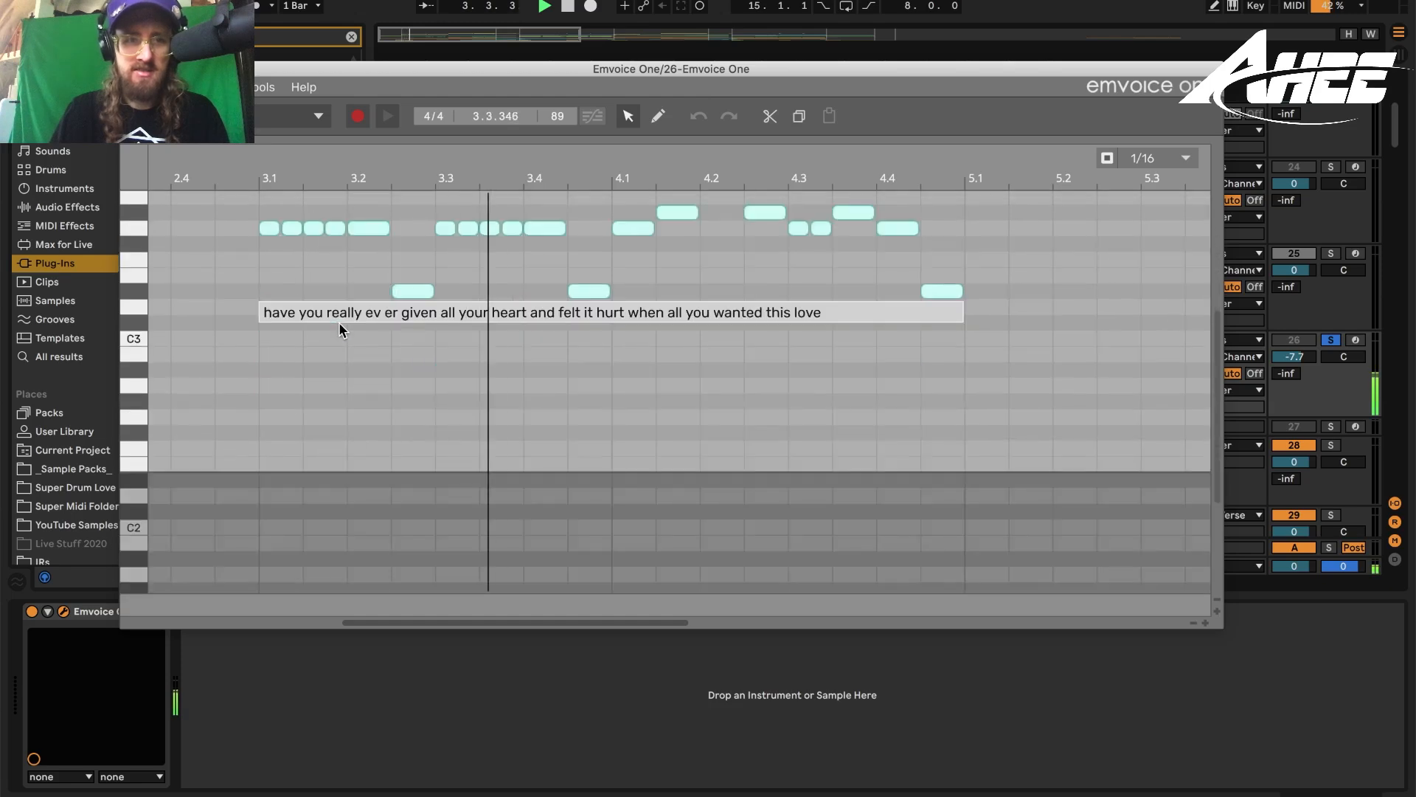
{"action": "scroll", "coordinate": [336, 310], "scroll_direction": "up", "scroll_amount": 5}
{"action": "key", "text": "space"}
Switch the Emvoice One voice to Jay, select all notes of the phrase, and audition it at its original pitch
{"action": "left_click", "coordinate": [318, 116]}
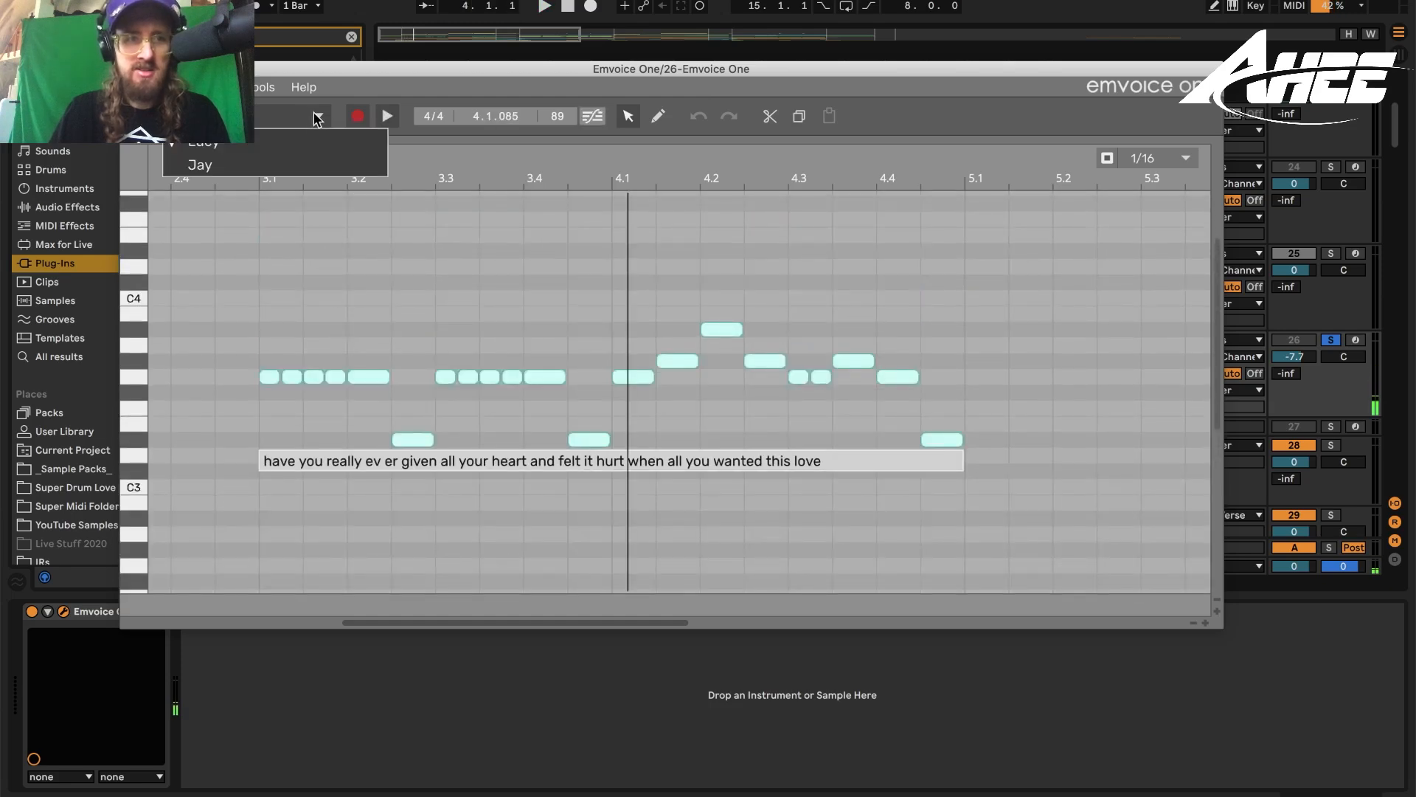
{"action": "left_click", "coordinate": [281, 171]}
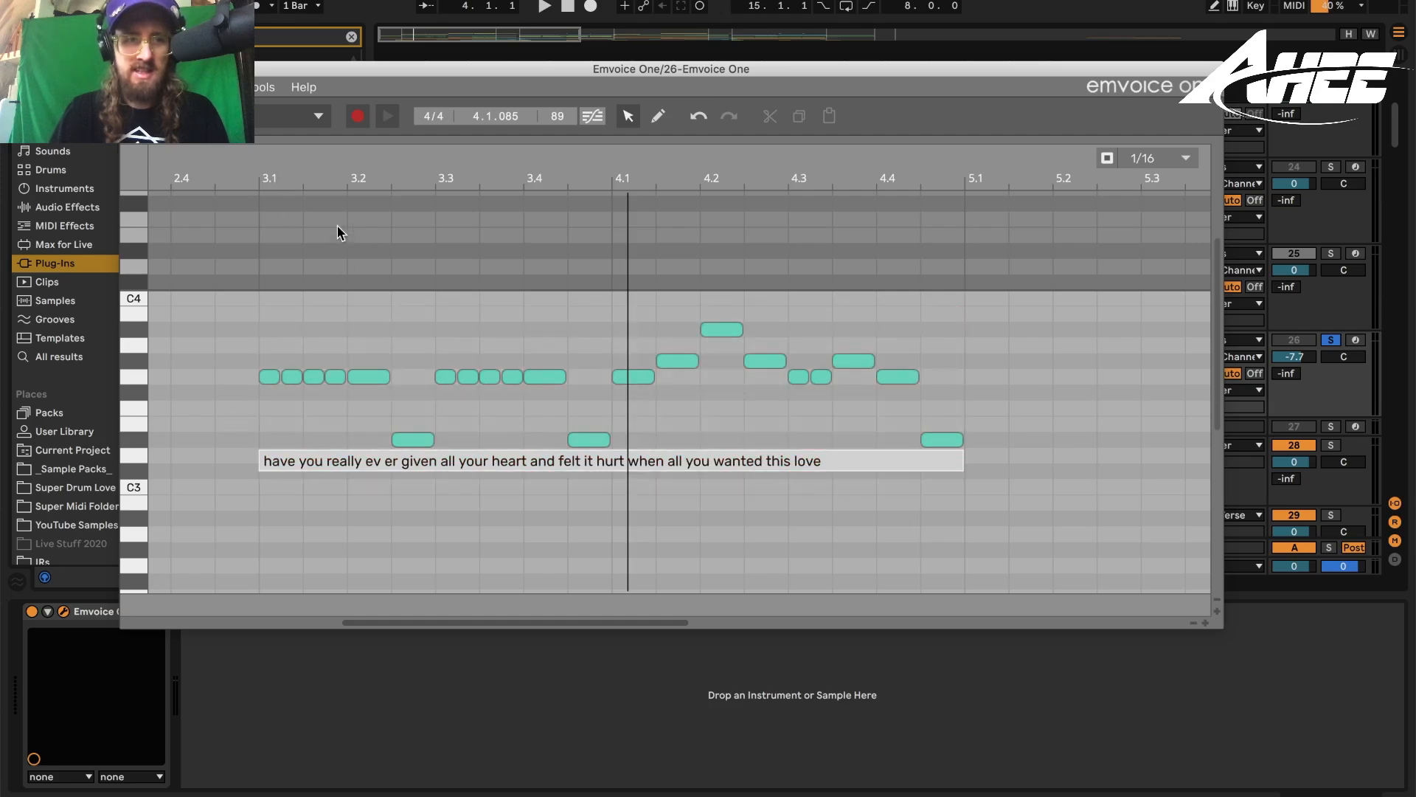
{"action": "scroll", "coordinate": [349, 532], "scroll_direction": "down", "scroll_amount": 2}
{"action": "left_click_drag", "start_coordinate": [263, 507], "coordinate": [1042, 297]}
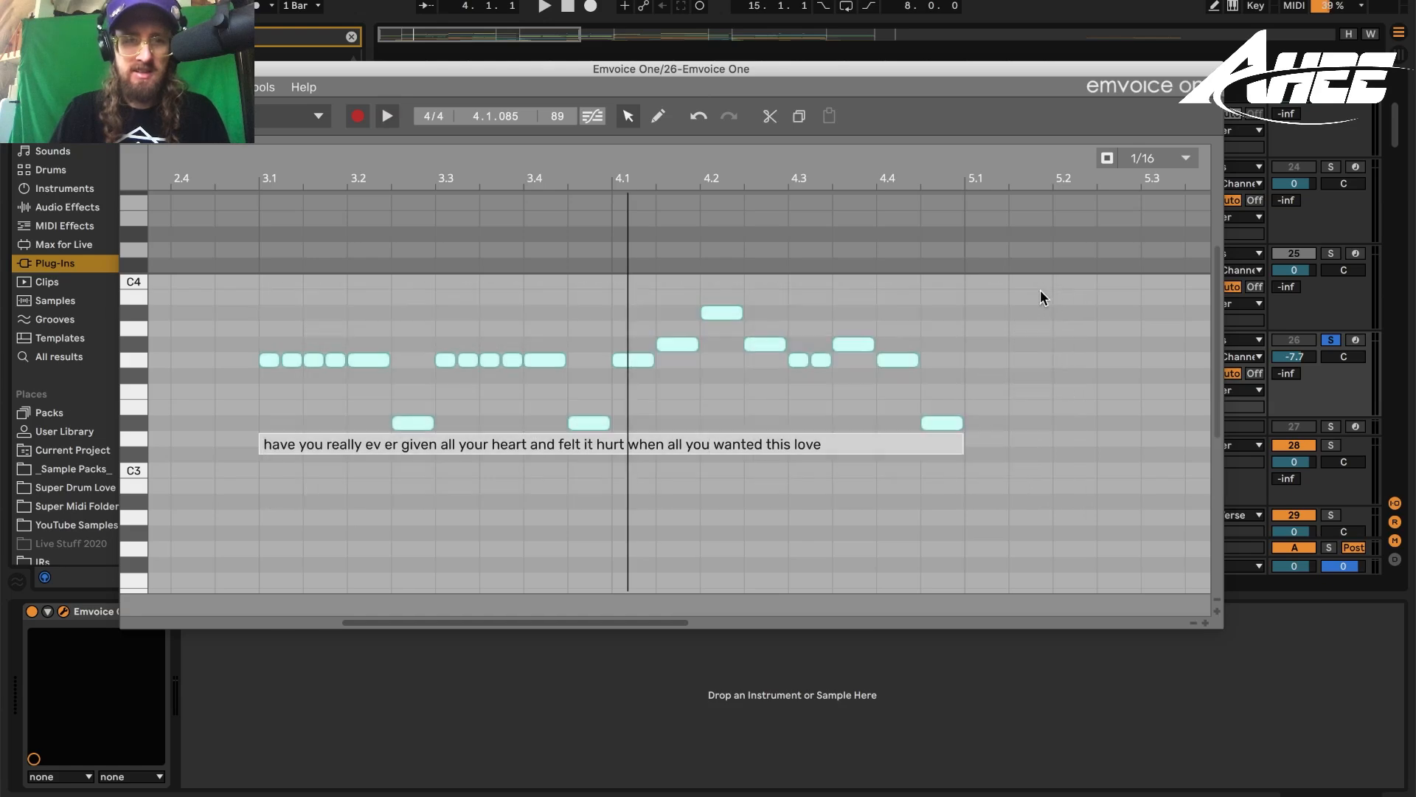
{"action": "key", "text": "space"}
{"action": "scroll", "coordinate": [342, 396], "scroll_direction": "down", "scroll_amount": 6}
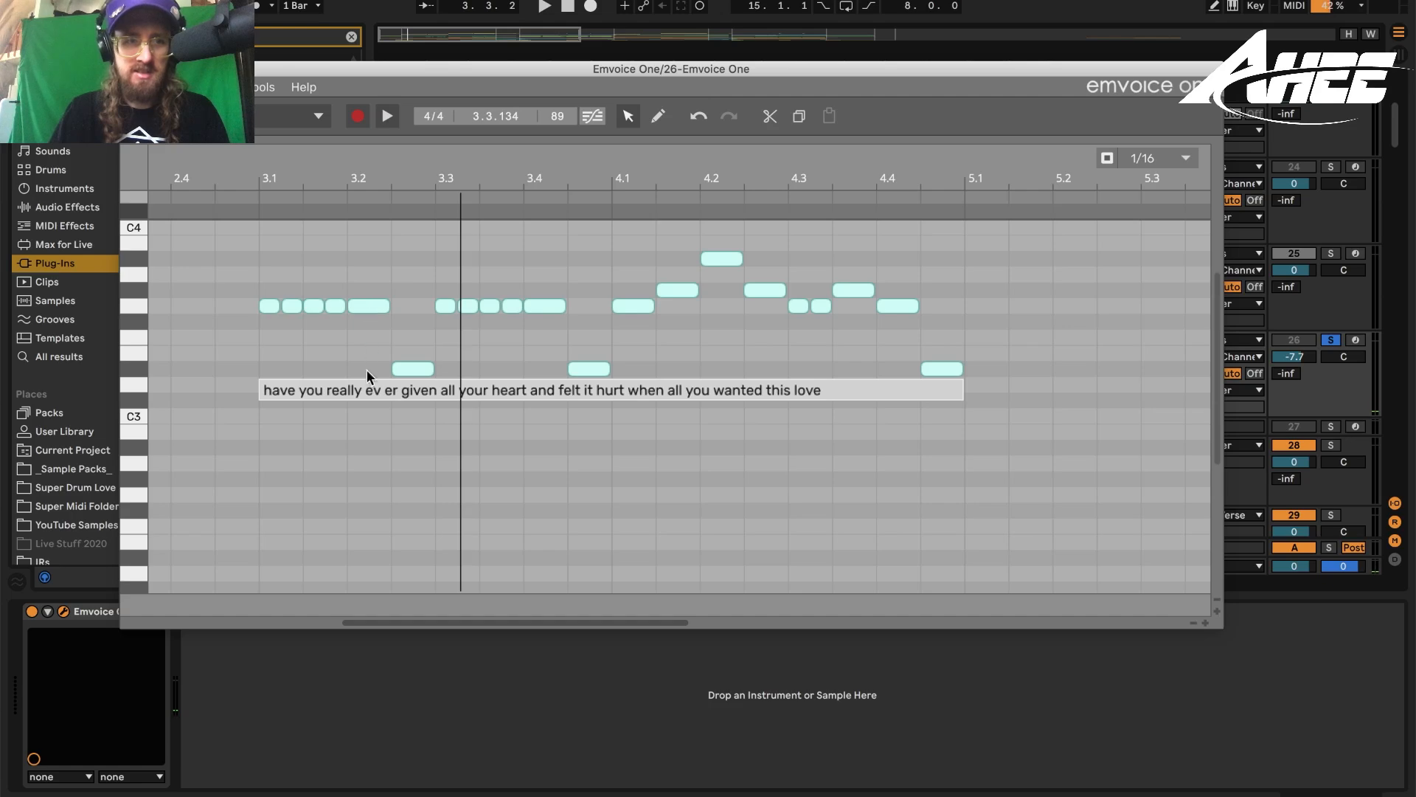
Move the whole phrase down one octave, set track 26's volume to 6.0 dB, and audition the Jay voice again
{"action": "left_click_drag", "start_coordinate": [370, 303], "coordinate": [367, 467]}
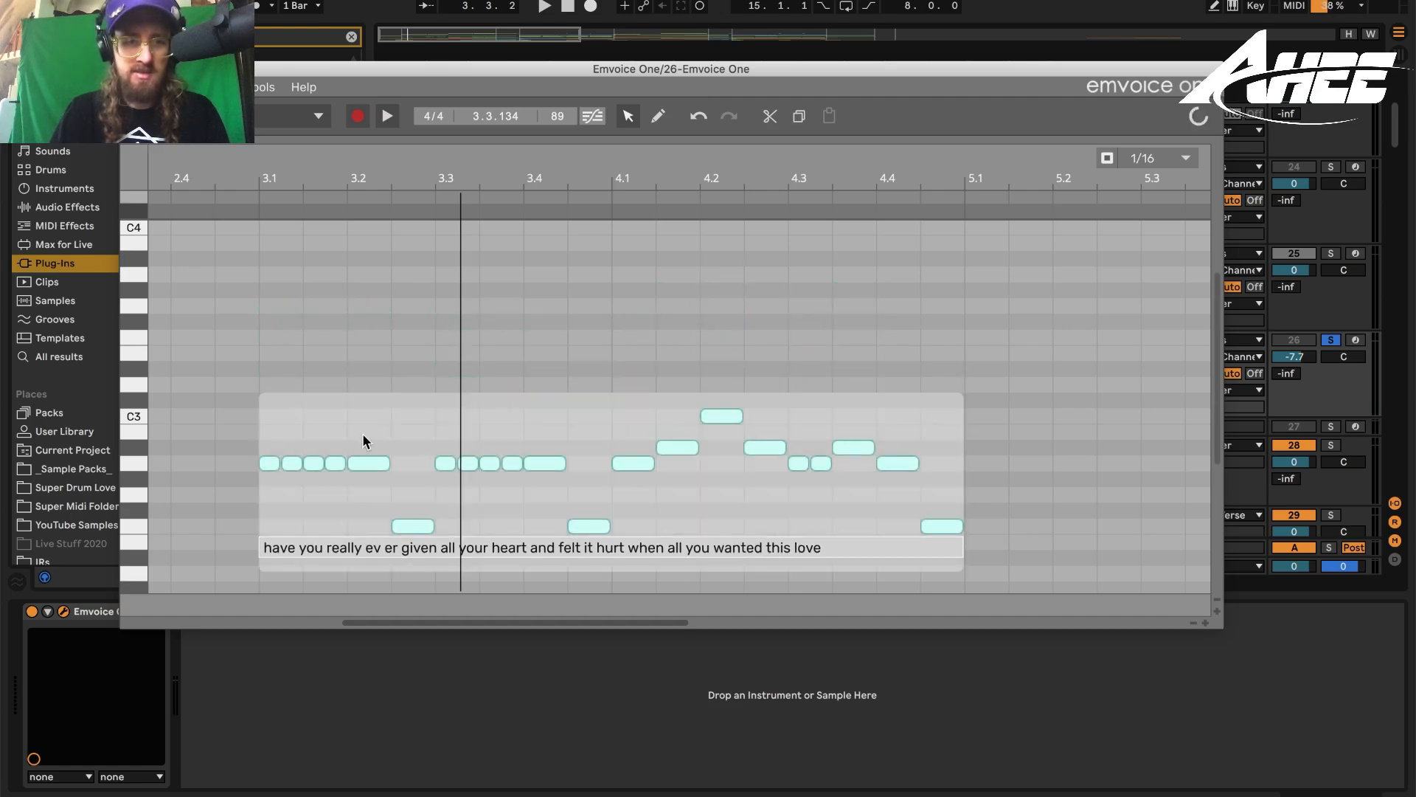
{"action": "scroll", "coordinate": [372, 356], "scroll_direction": "down", "scroll_amount": 10}
{"action": "key", "text": "space"}
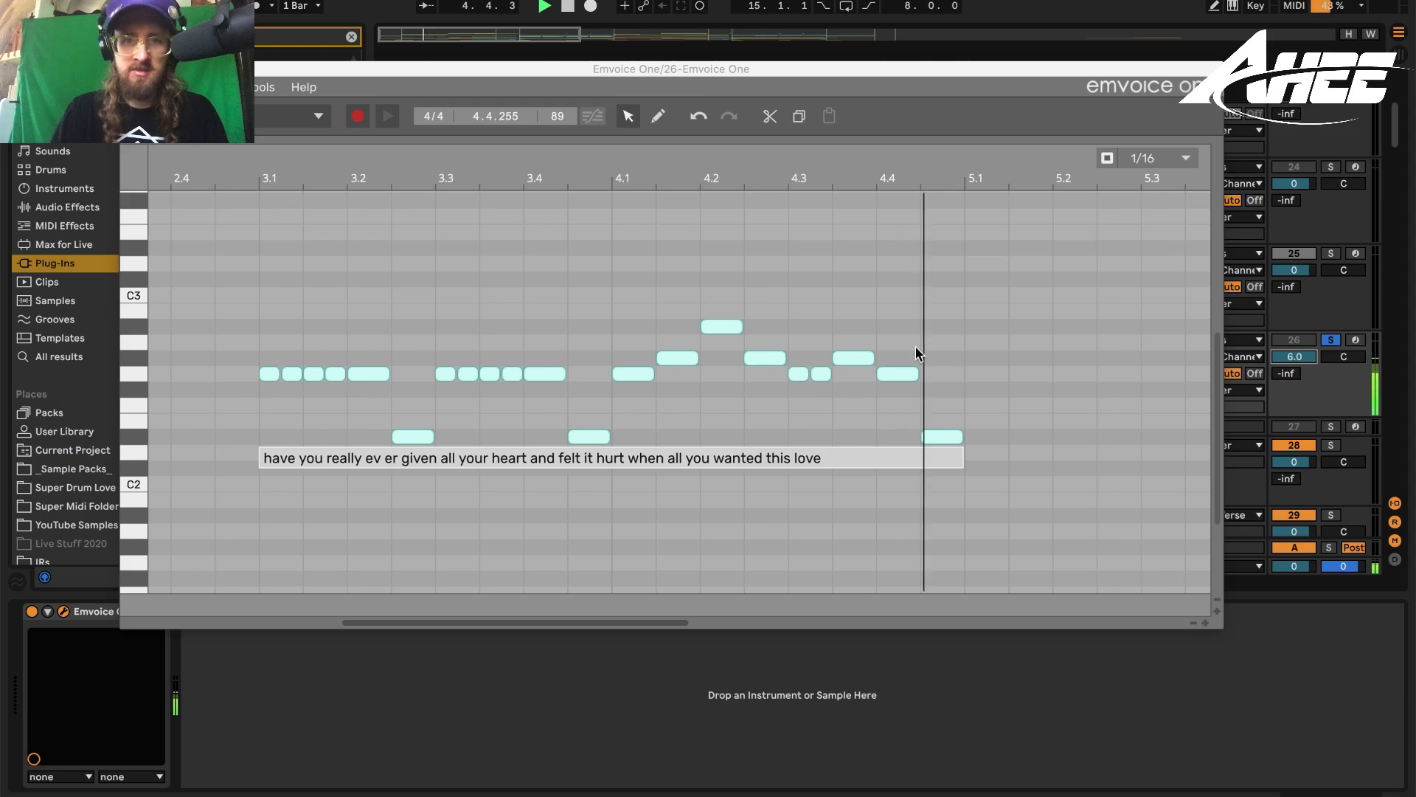
{"action": "key", "text": "space"}
Close track 26's Emvoice One editor, look over the vocal tracks below, and reopen the editor
{"action": "left_click_drag", "start_coordinate": [679, 622], "coordinate": [403, 617]}
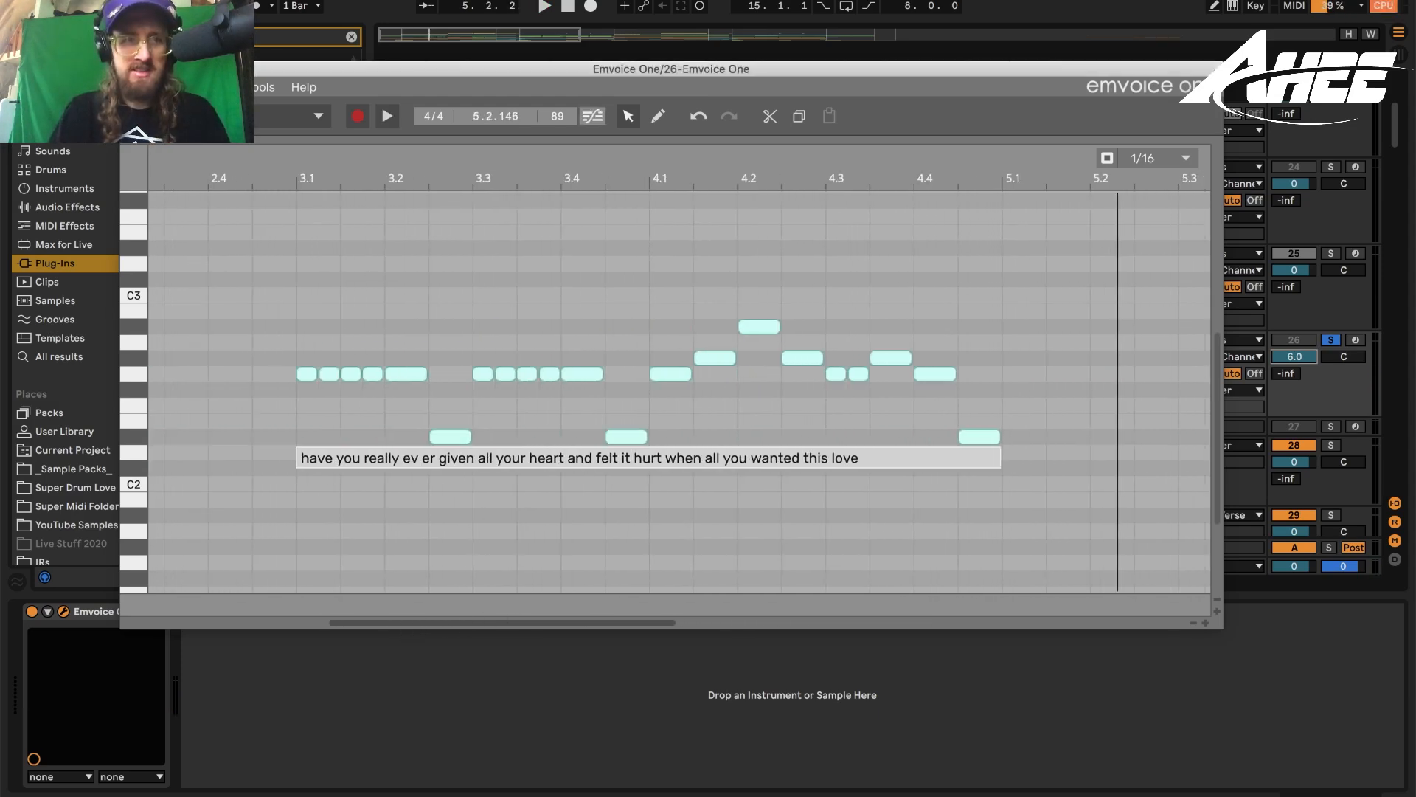
{"action": "left_click", "coordinate": [130, 69]}
{"action": "scroll", "coordinate": [514, 383], "scroll_direction": "down", "scroll_amount": 4}
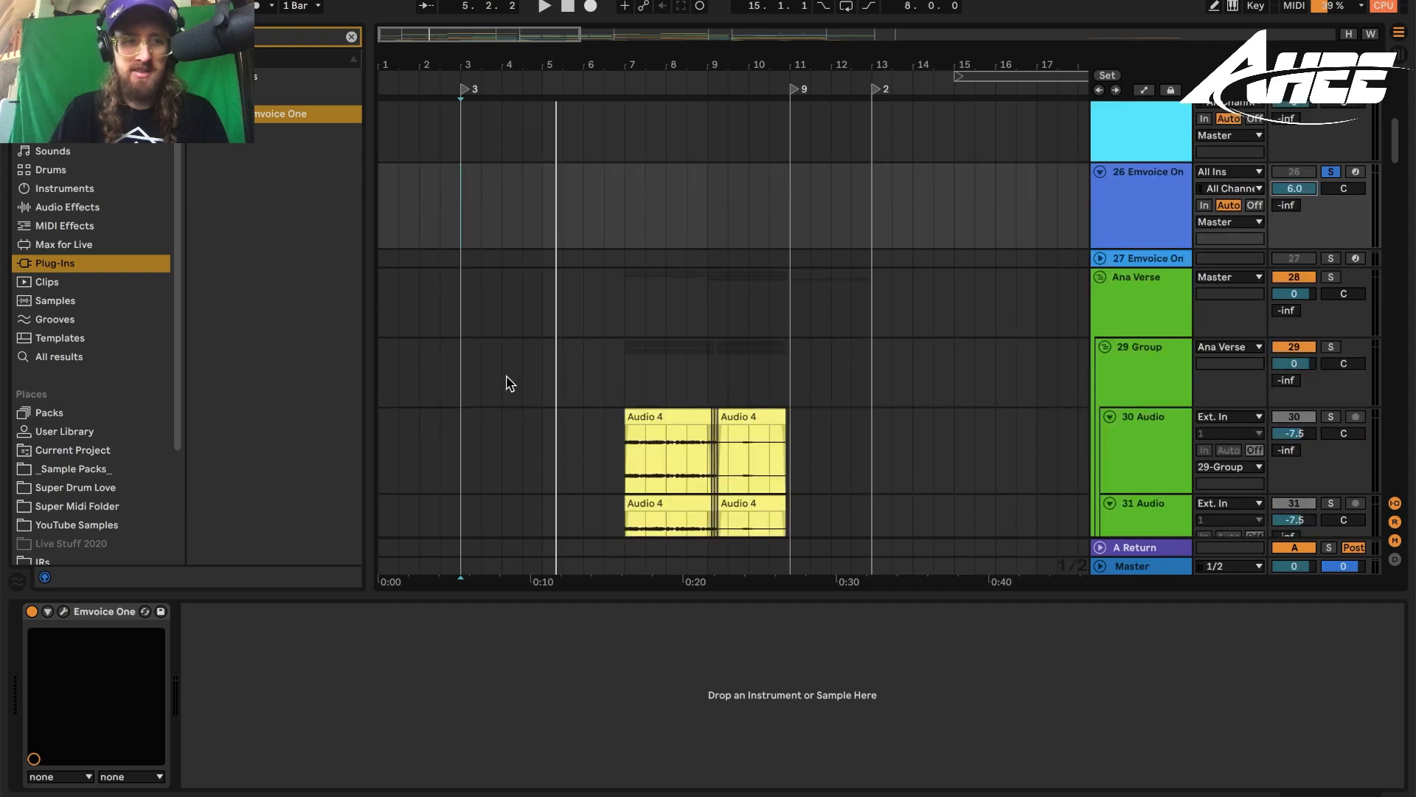
{"action": "left_click", "coordinate": [64, 611]}
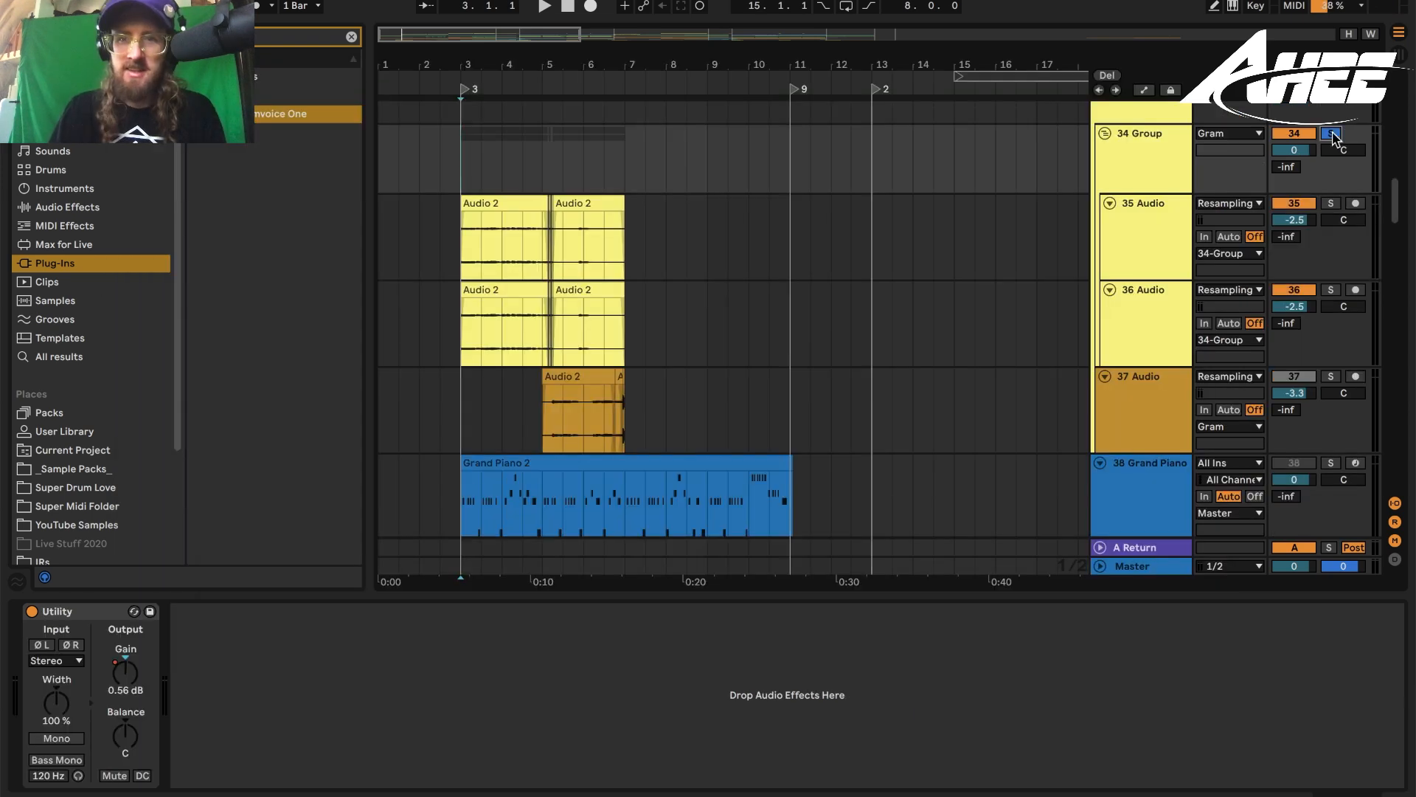
Solo 34 Group, play its vocals from bar 3, inspect the chopped Audio 2 slices after bar 5, and clear the solo
{"action": "left_click", "coordinate": [1329, 134]}
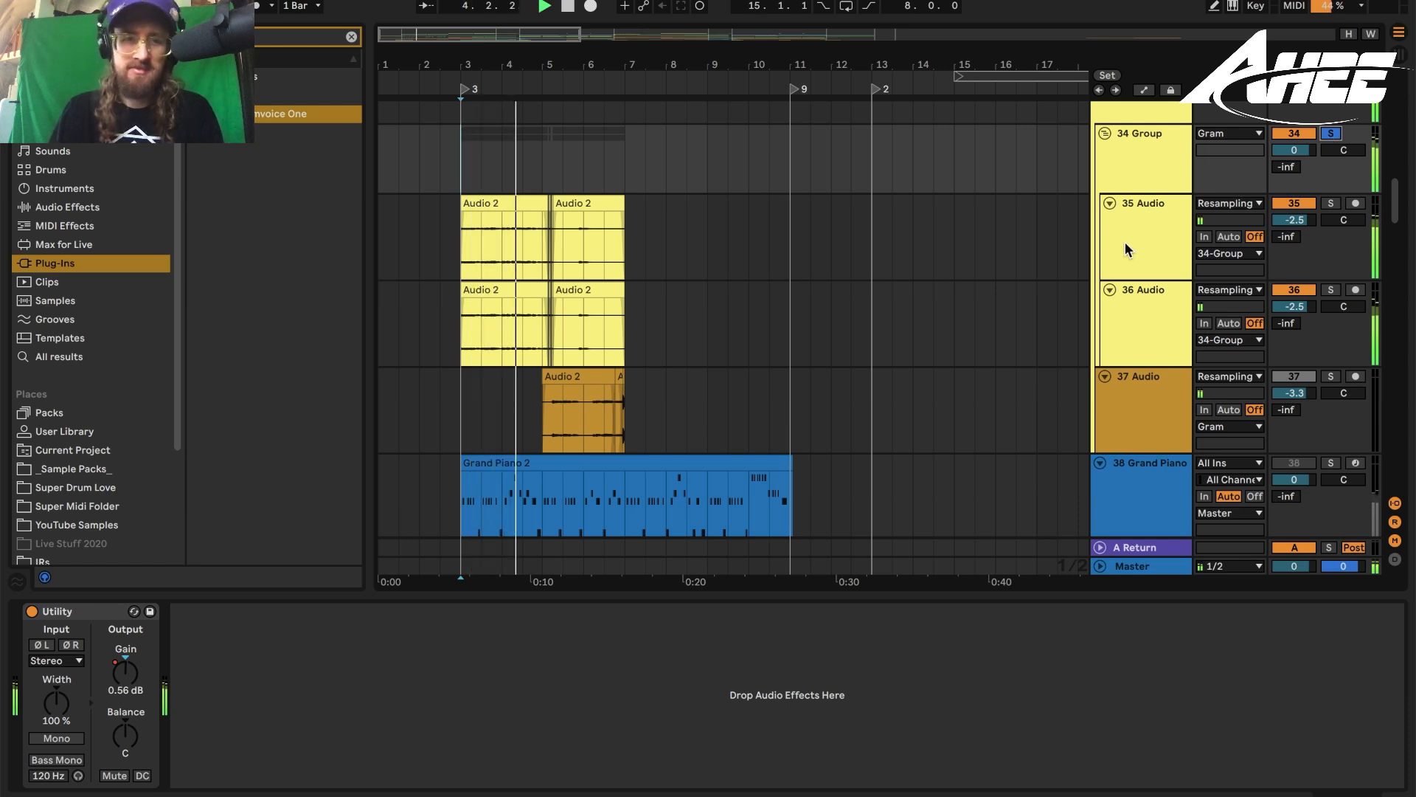
{"action": "scroll", "coordinate": [1124, 250], "scroll_direction": "up", "scroll_amount": 4}
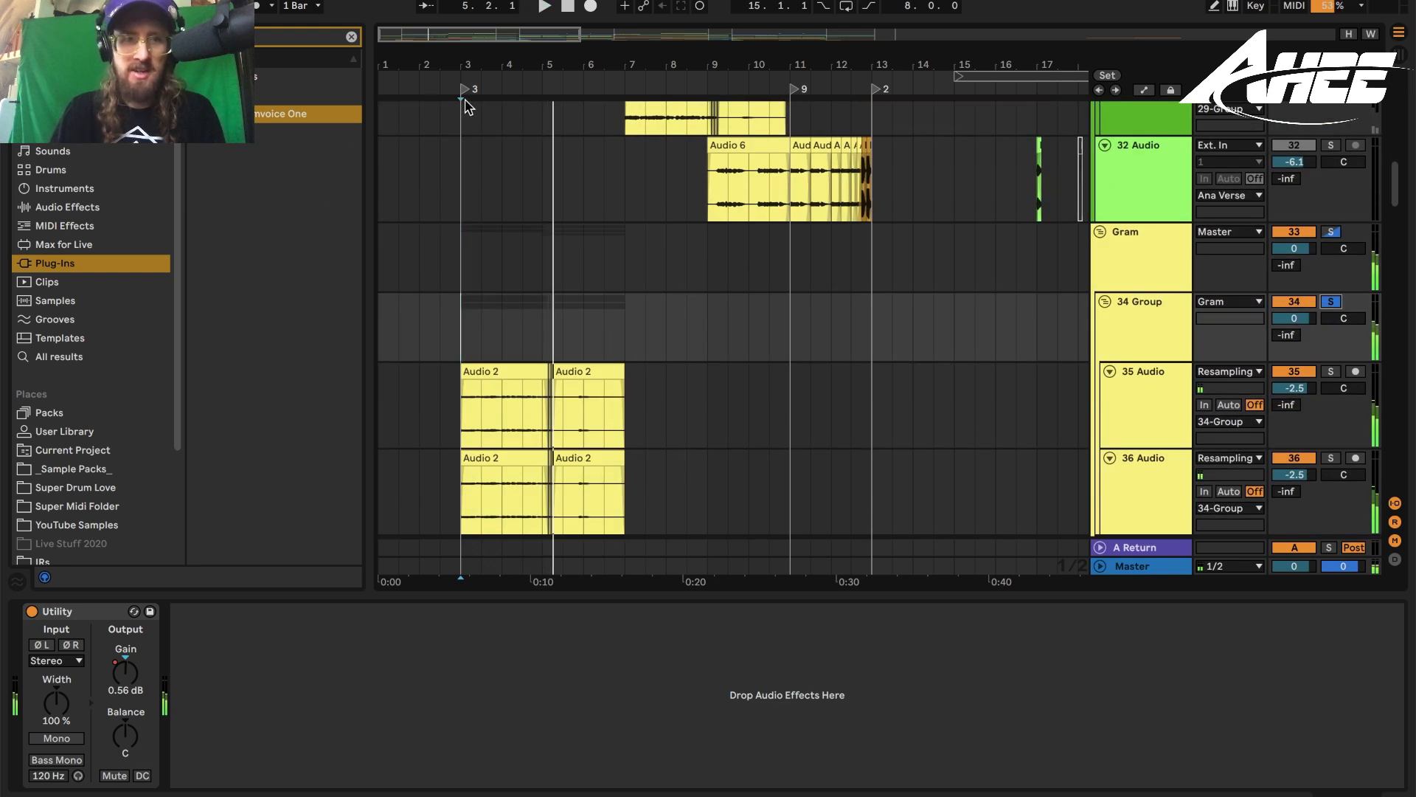
{"action": "left_click_drag", "start_coordinate": [540, 73], "coordinate": [540, 133]}
{"action": "scroll", "coordinate": [772, 420], "scroll_direction": "down", "scroll_amount": 4}
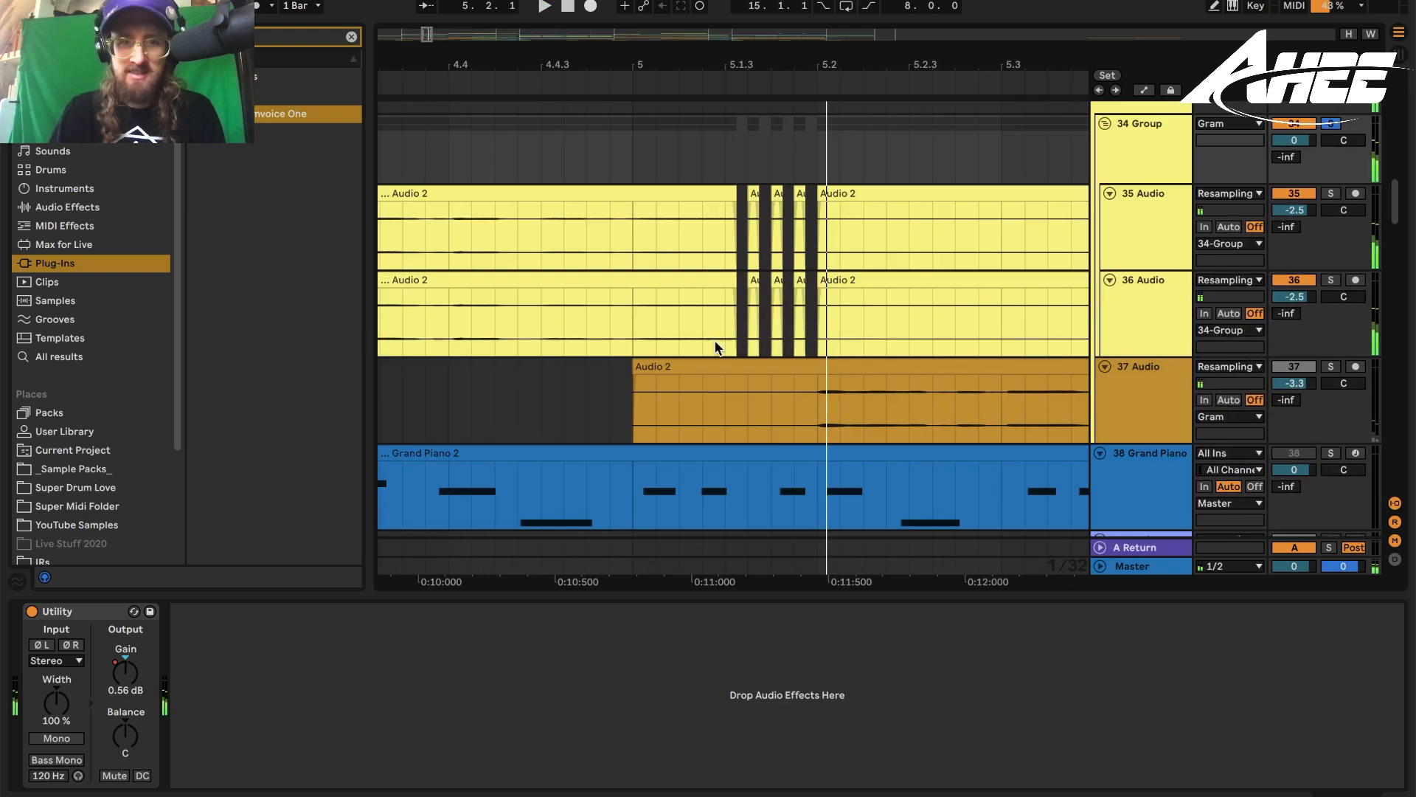
{"action": "left_click_drag", "start_coordinate": [728, 71], "coordinate": [728, 59]}
{"action": "key", "text": "minus"}
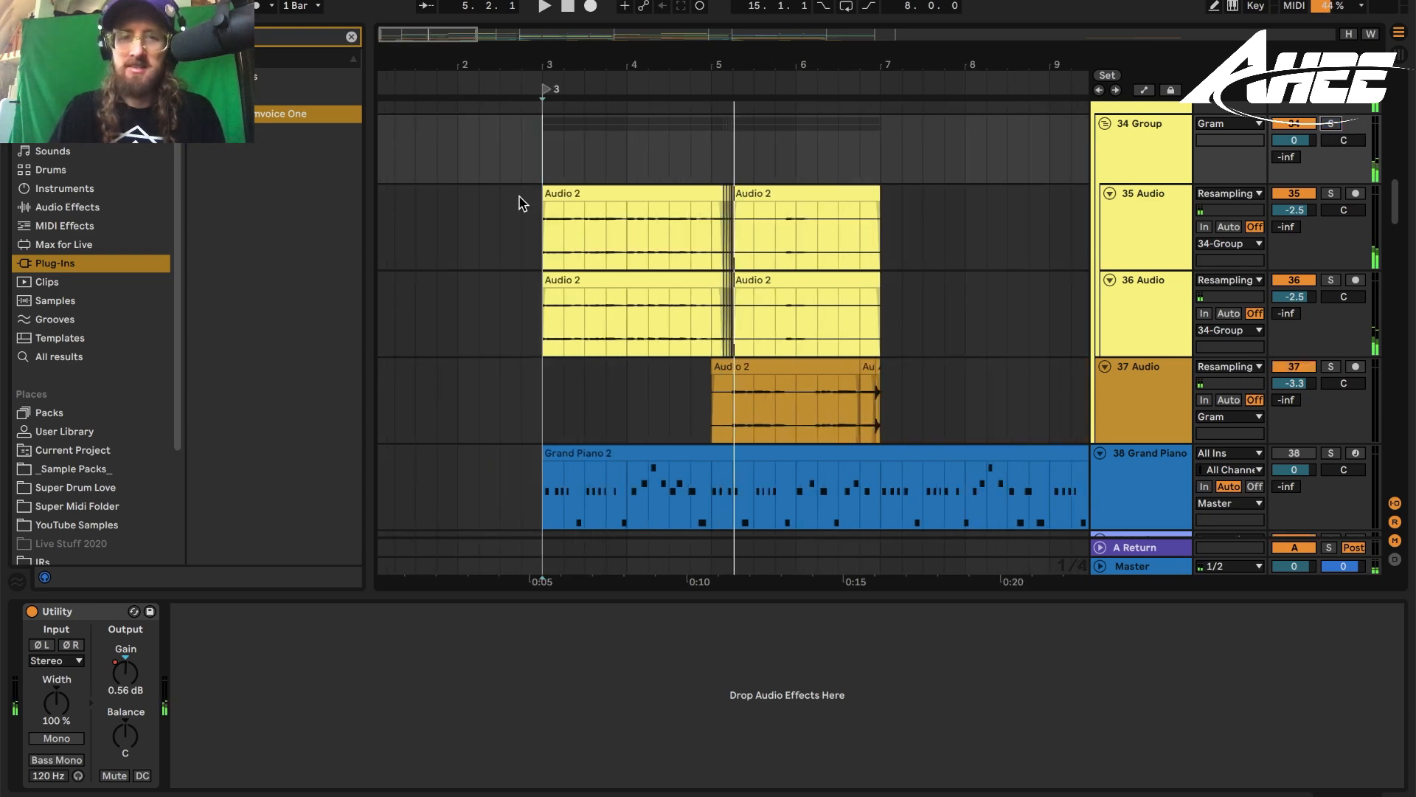
Show the effect chain of the 35 Audio track and select its AHEE's Singer Vocalizer rack
{"action": "scroll", "coordinate": [604, 342], "scroll_direction": "up", "scroll_amount": 5}
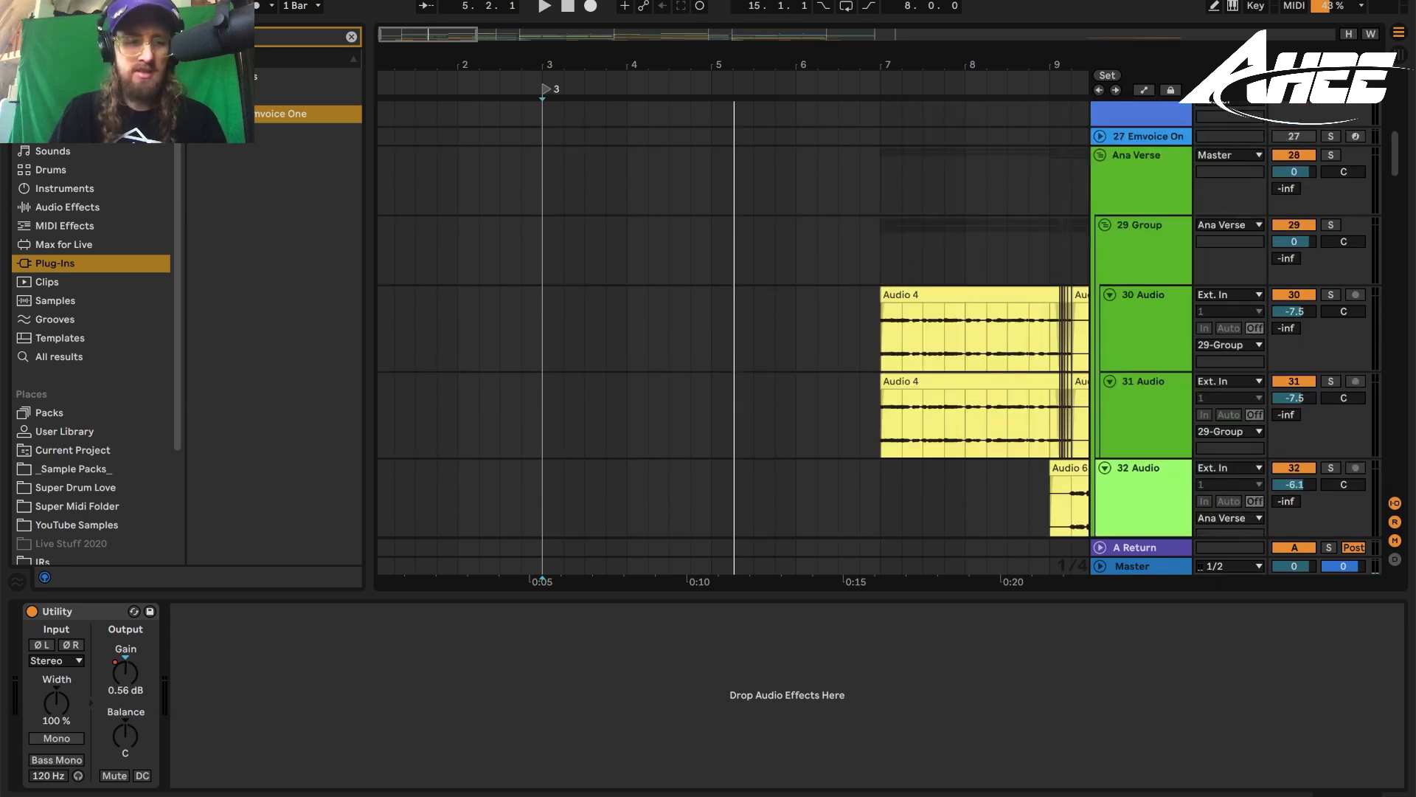
{"action": "left_click", "coordinate": [122, 783]}
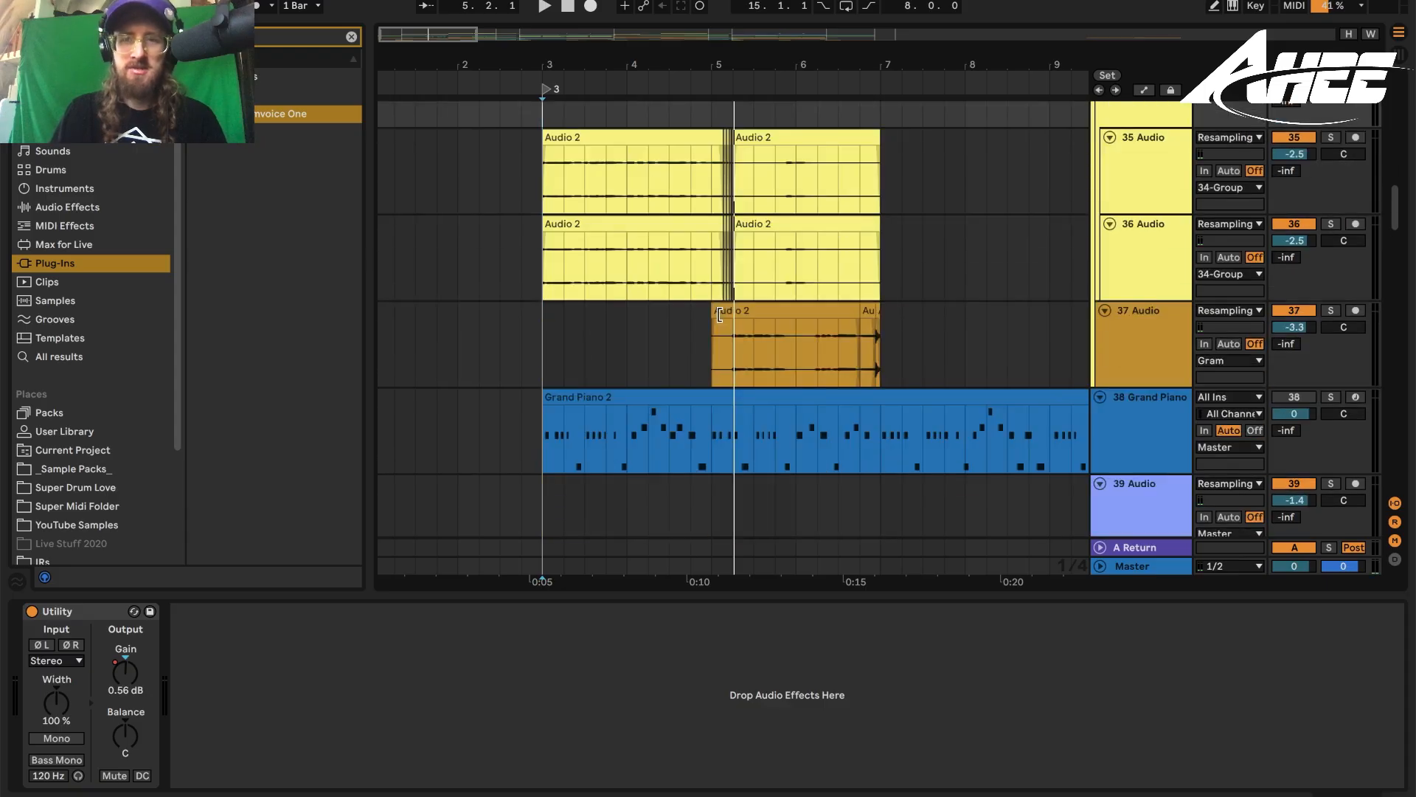
{"action": "scroll", "coordinate": [711, 327], "scroll_direction": "up", "scroll_amount": 5}
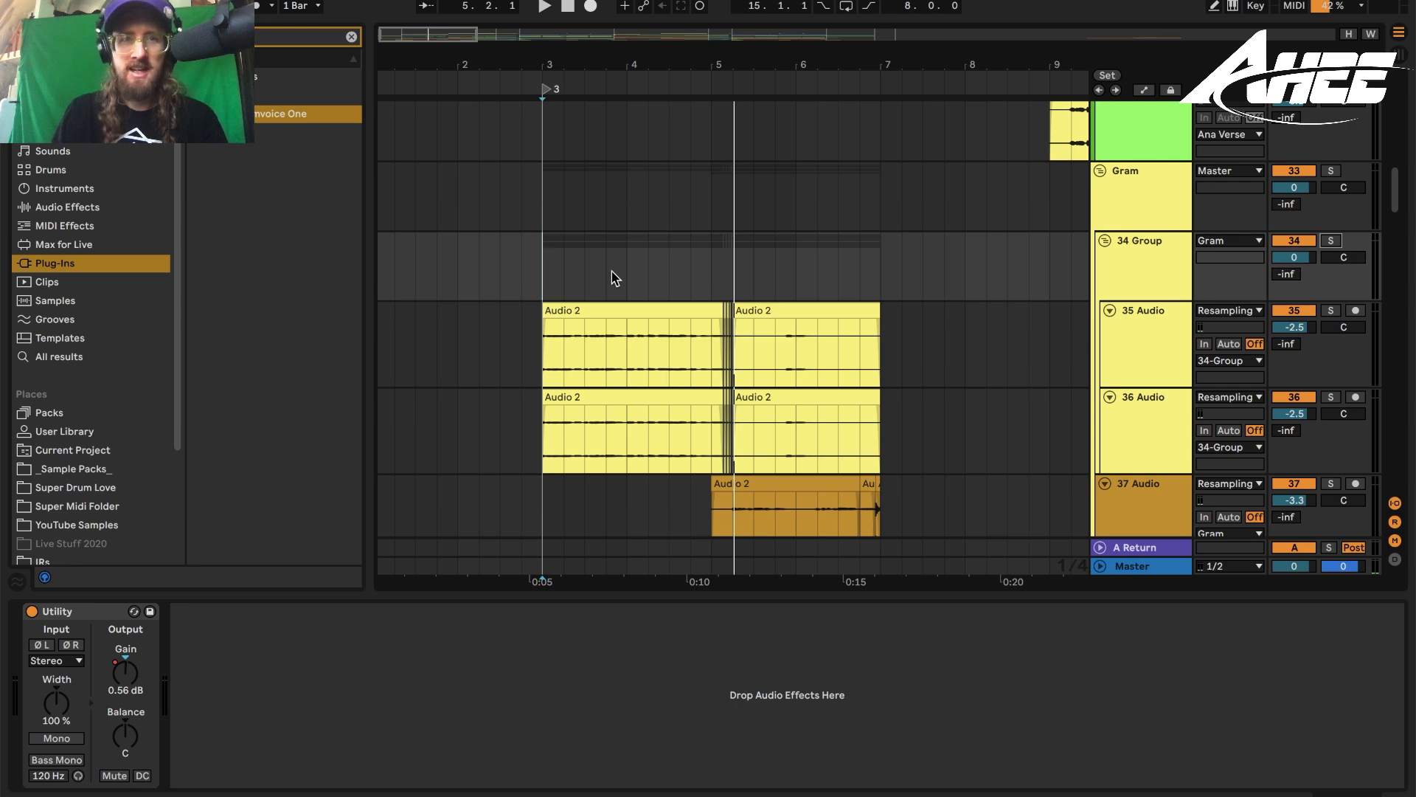
{"action": "left_click", "coordinate": [543, 361]}
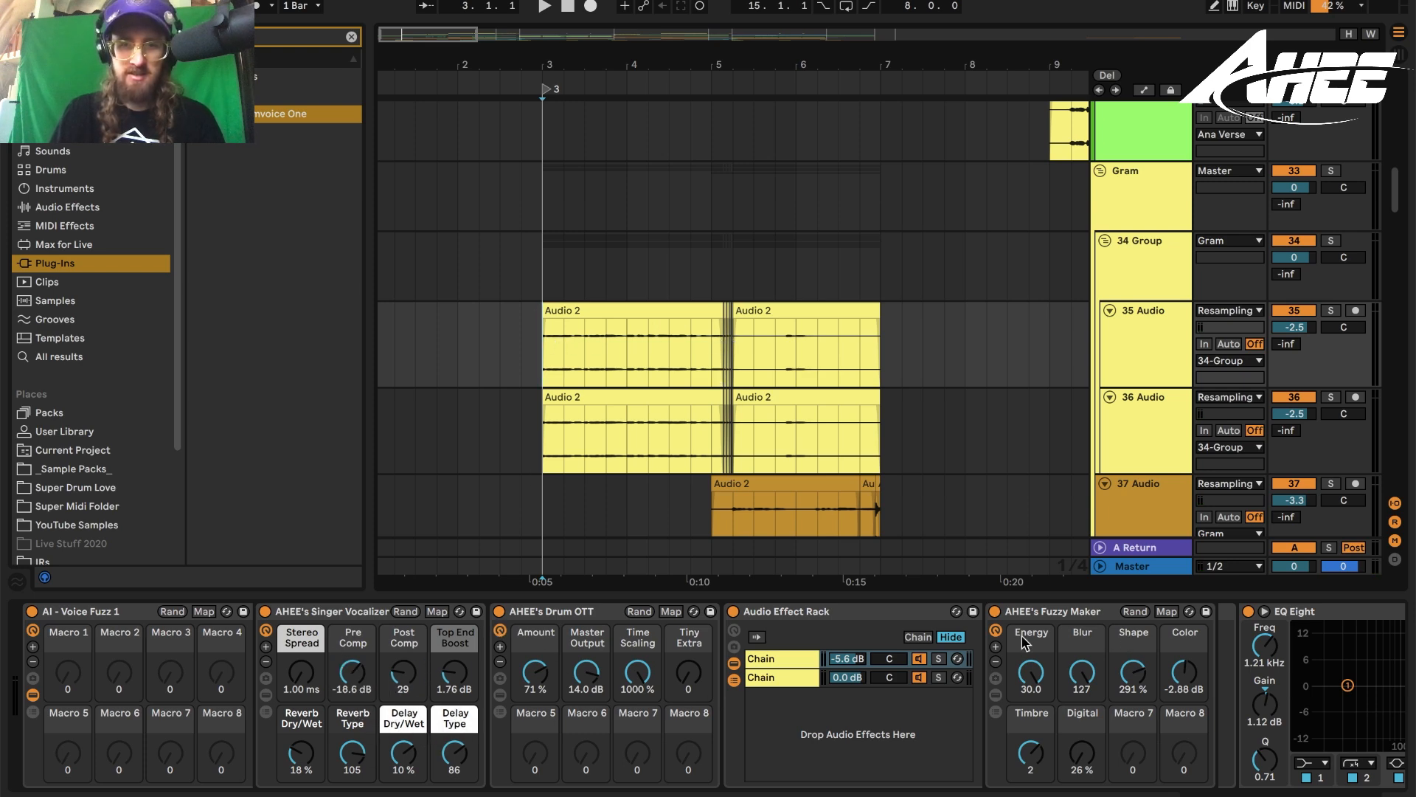
{"action": "left_click", "coordinate": [347, 616]}
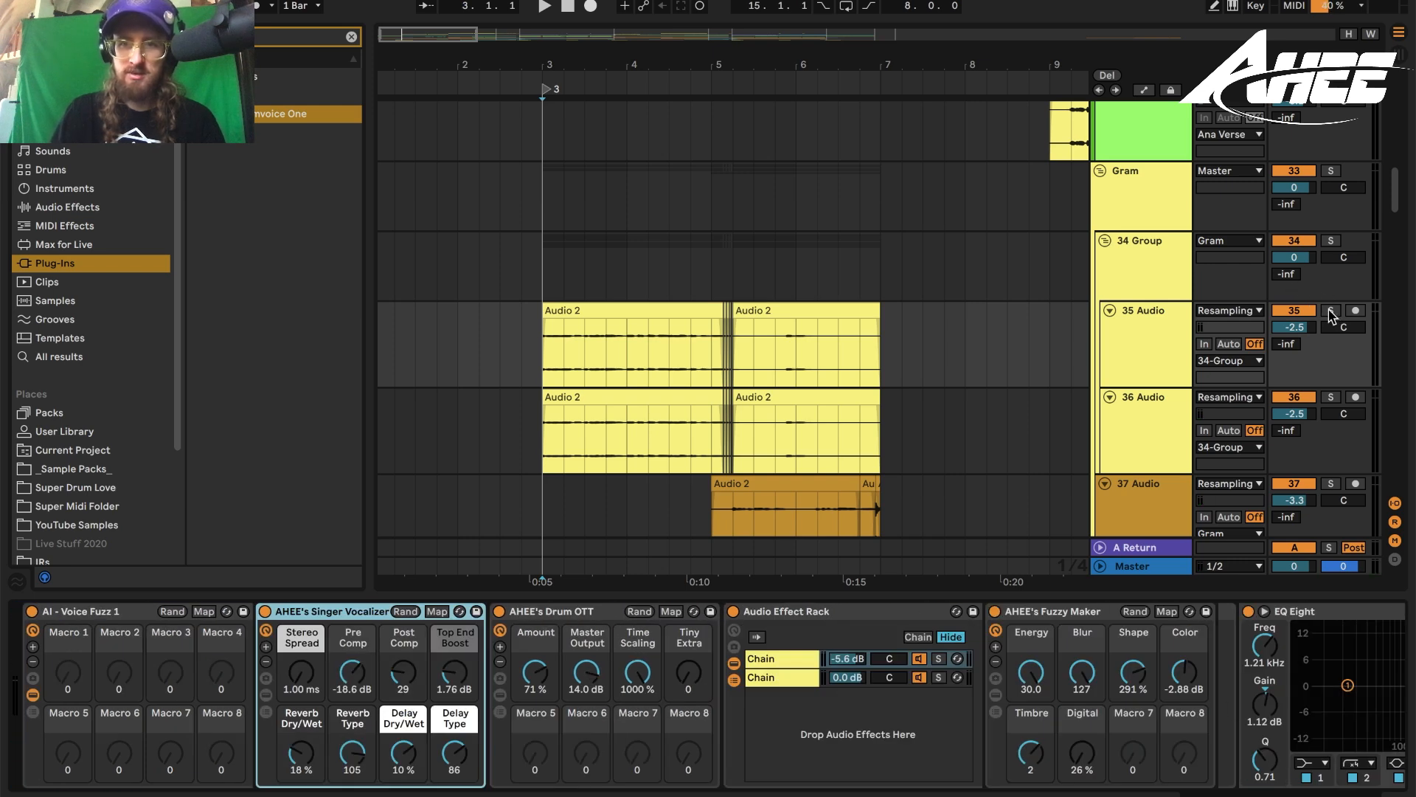
Solo the 35 Audio track and play it from bar 3, toggling the AI - Voice Fuzz 1 rack off and on to compare
{"action": "left_click", "coordinate": [1331, 240]}
{"action": "left_click", "coordinate": [1331, 311]}
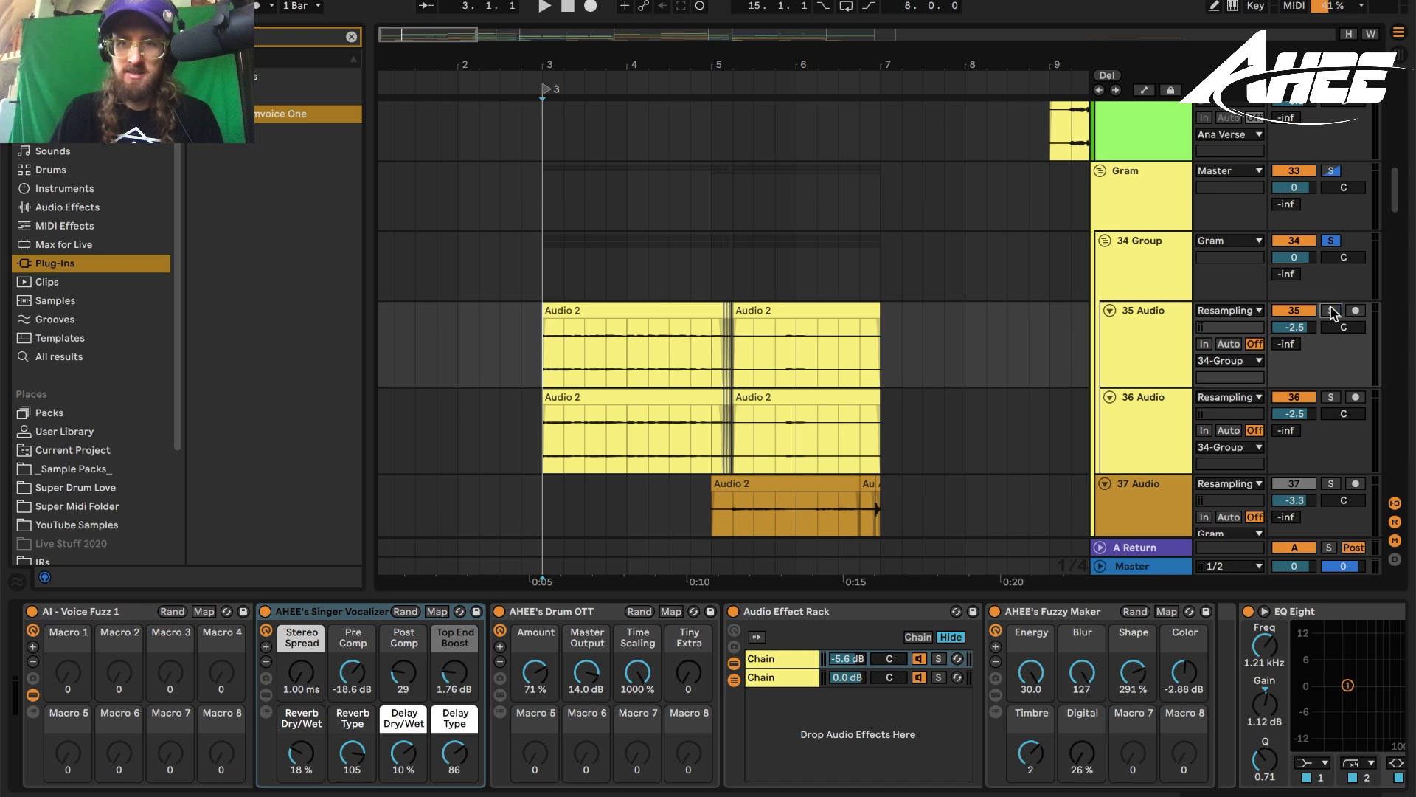
{"action": "key", "text": "space"}
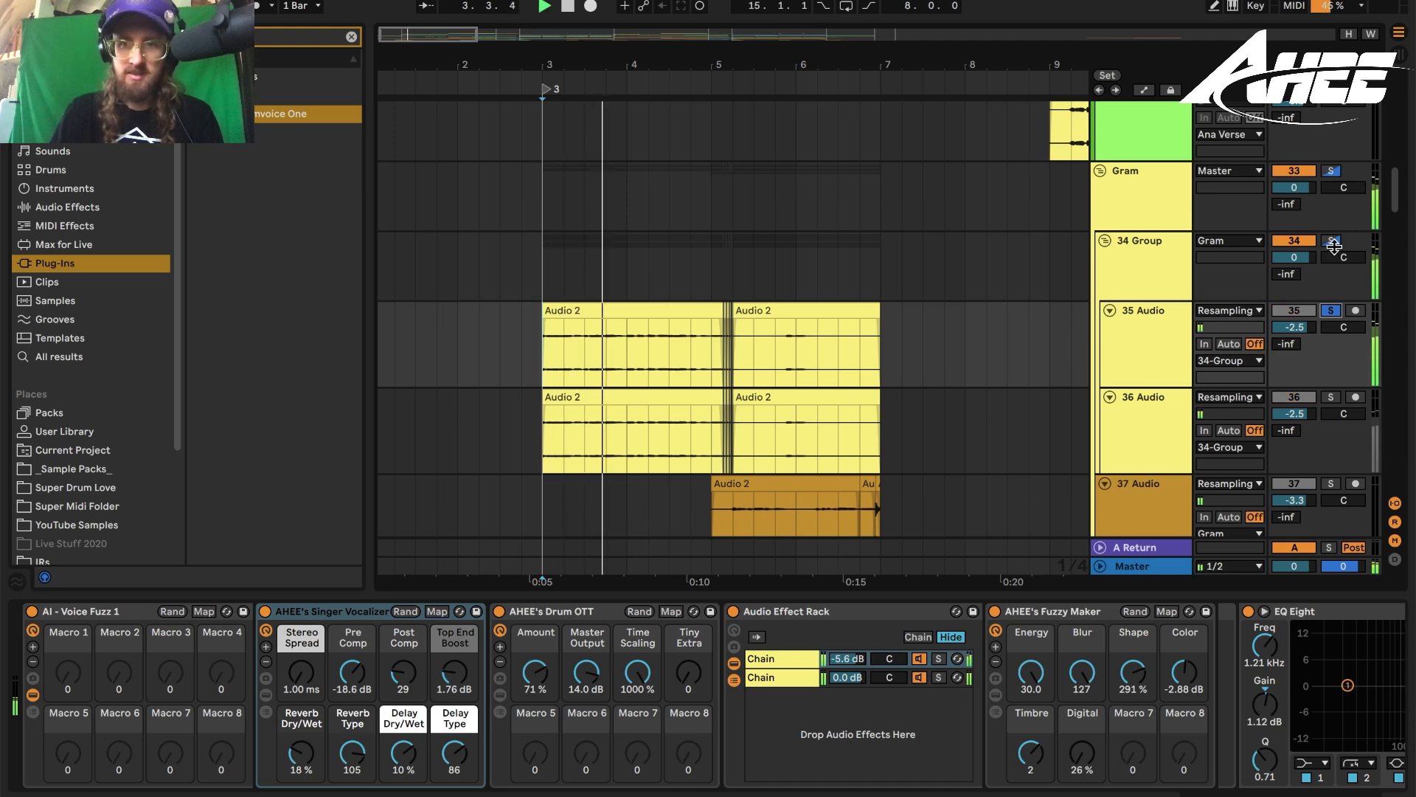
{"action": "left_click", "coordinate": [32, 611]}
{"action": "left_click", "coordinate": [31, 611]}
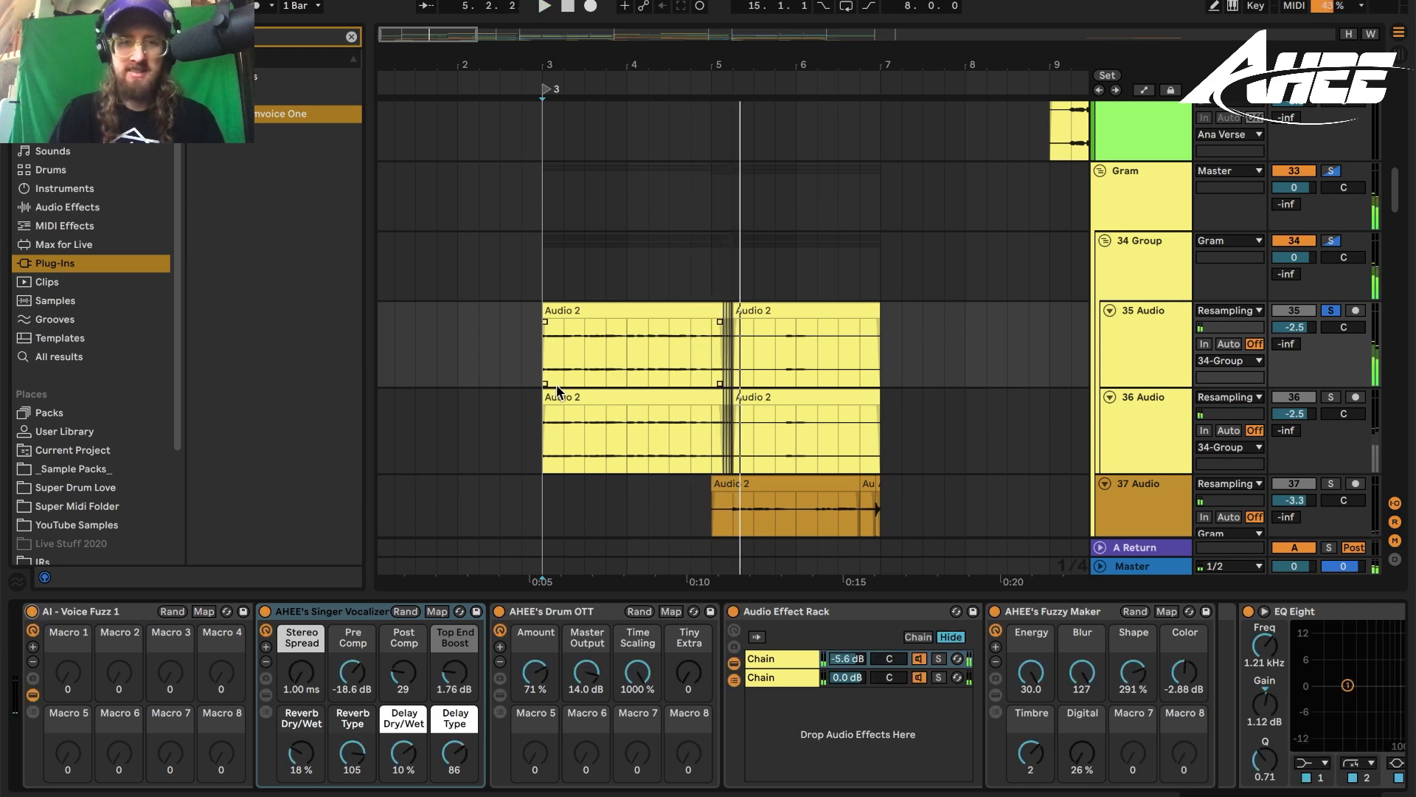
Clear the solos on the Gram group, 34 Group and 35 Audio track
{"action": "scroll", "coordinate": [554, 395], "scroll_direction": "down", "scroll_amount": 5}
{"action": "scroll", "coordinate": [641, 379], "scroll_direction": "up", "scroll_amount": 7}
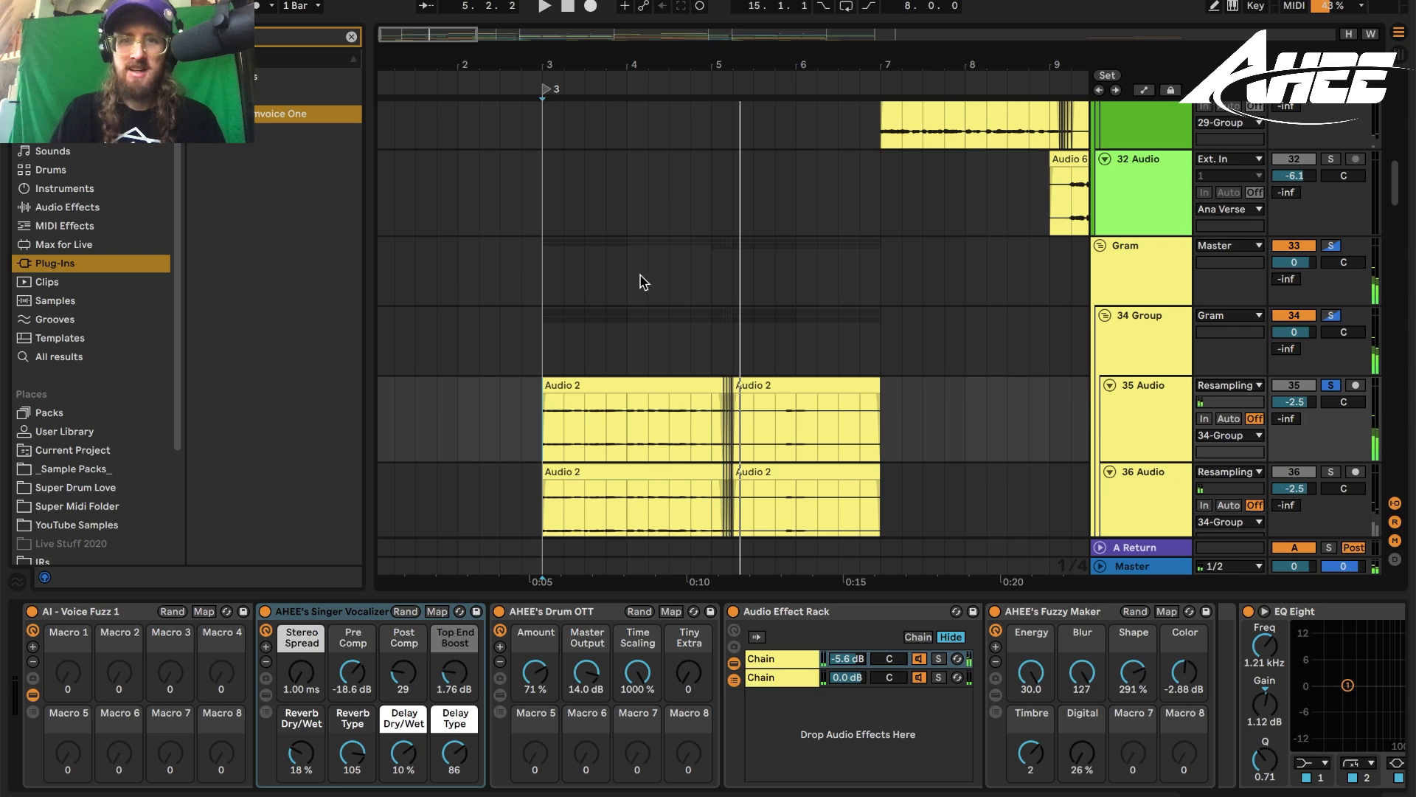
{"action": "left_click", "coordinate": [1331, 246]}
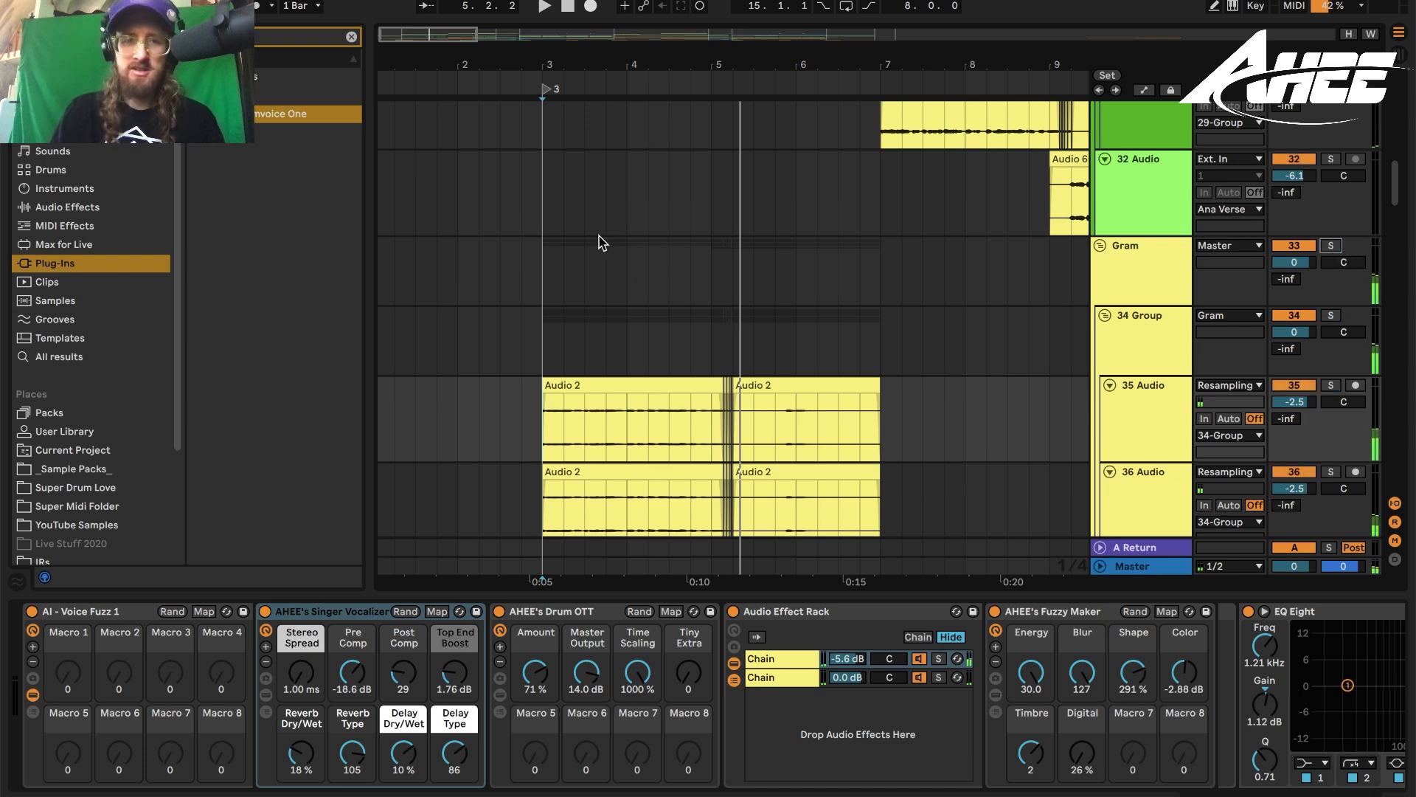